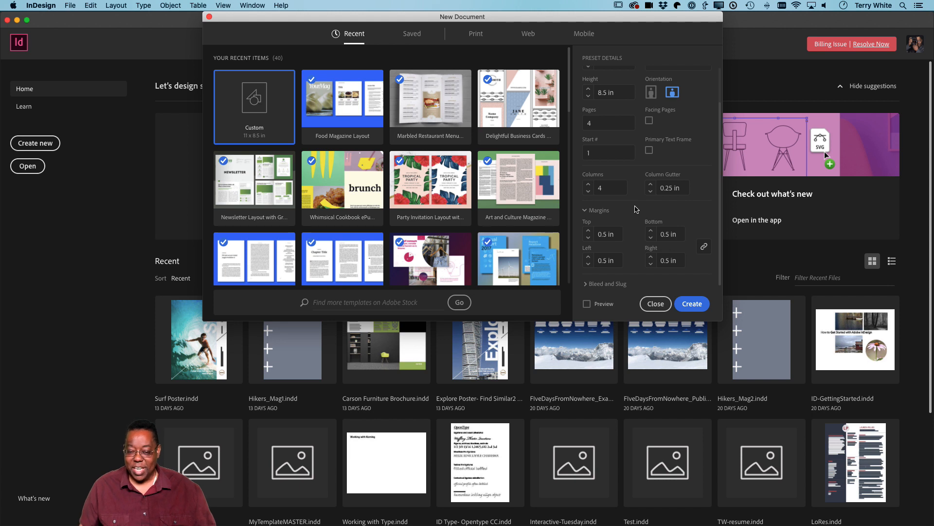
Step: Create a landscape document 8.5 in high with four non-facing pages, four columns, 0.25 in gutters and 0.5 in margins
{"action": "left_click", "coordinate": [588, 192]}
{"action": "left_click", "coordinate": [589, 193]}
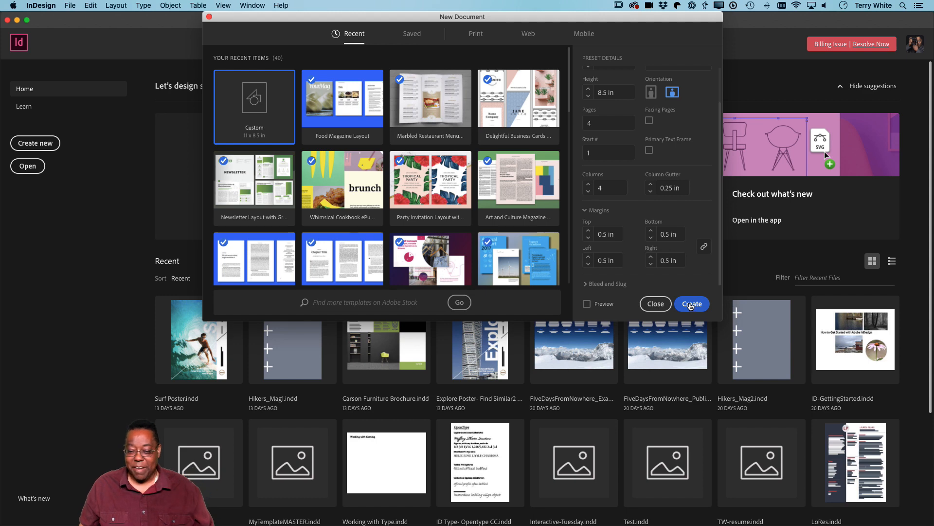
{"action": "left_click", "coordinate": [691, 305]}
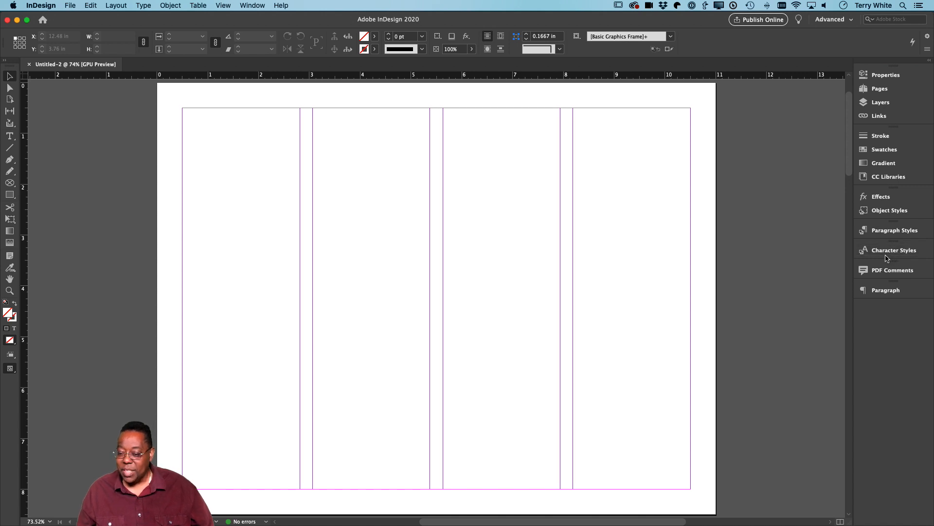
Step: Place the TWP-landscape-2 bicycle photo from the Adobe Live 2020 library near the middle of page 1
{"action": "left_click", "coordinate": [873, 180]}
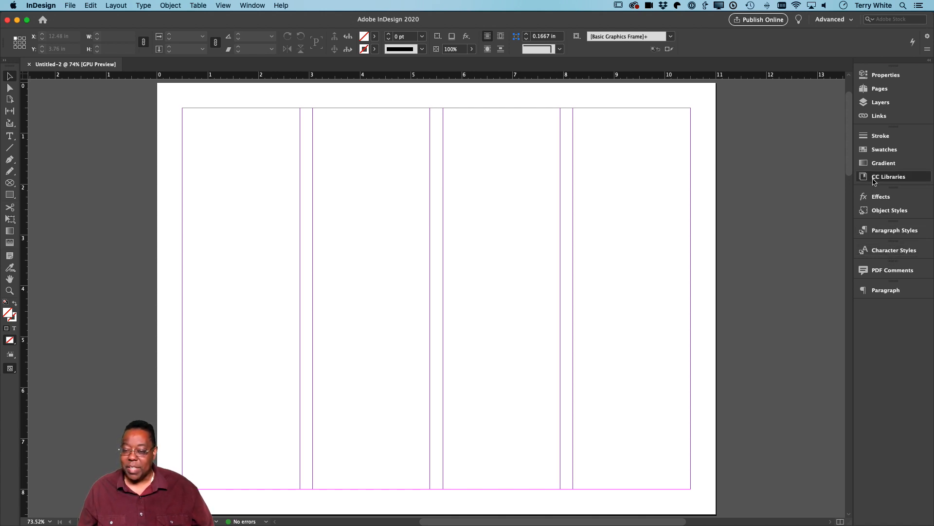
{"action": "scroll", "coordinate": [820, 266], "scroll_direction": "down", "scroll_amount": 2}
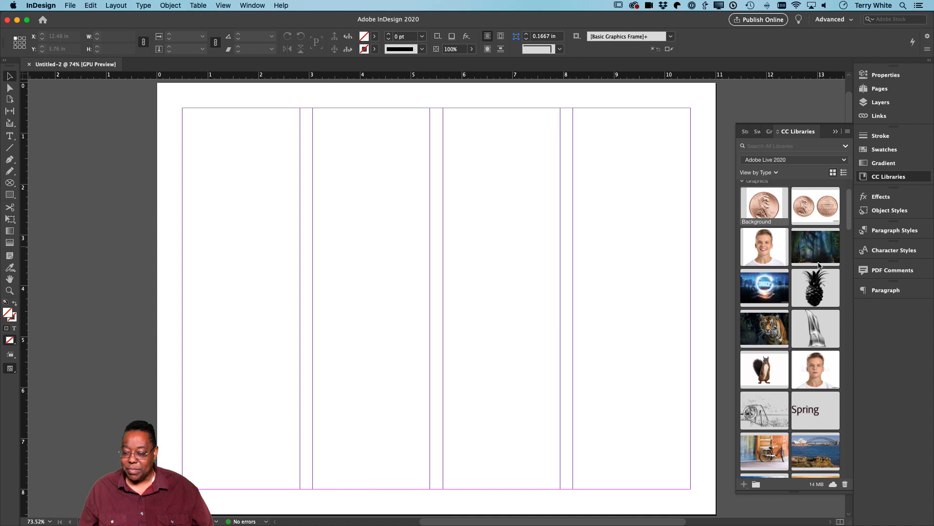
{"action": "scroll", "coordinate": [819, 266], "scroll_direction": "down", "scroll_amount": 2}
{"action": "scroll", "coordinate": [819, 265], "scroll_direction": "down", "scroll_amount": 3}
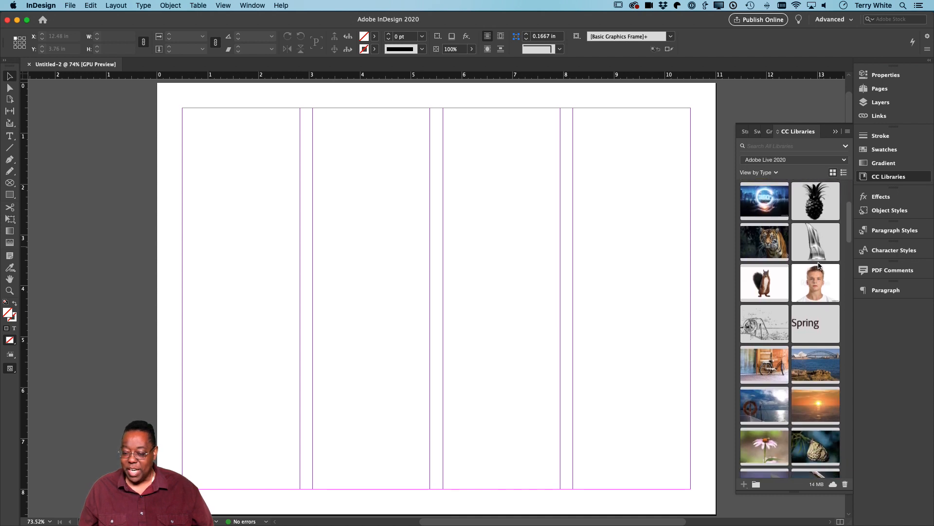
{"action": "left_click_drag", "start_coordinate": [757, 359], "coordinate": [534, 315]}
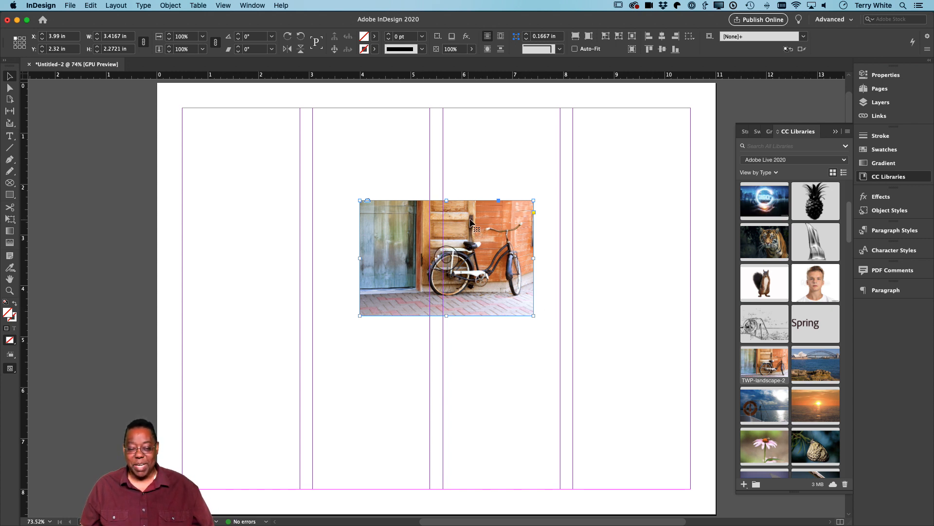
Step: Snap the bicycle photo to the top of the second column and scale it proportionally to that column's width, about 2.32 in
{"action": "left_click_drag", "start_coordinate": [479, 224], "coordinate": [438, 126]}
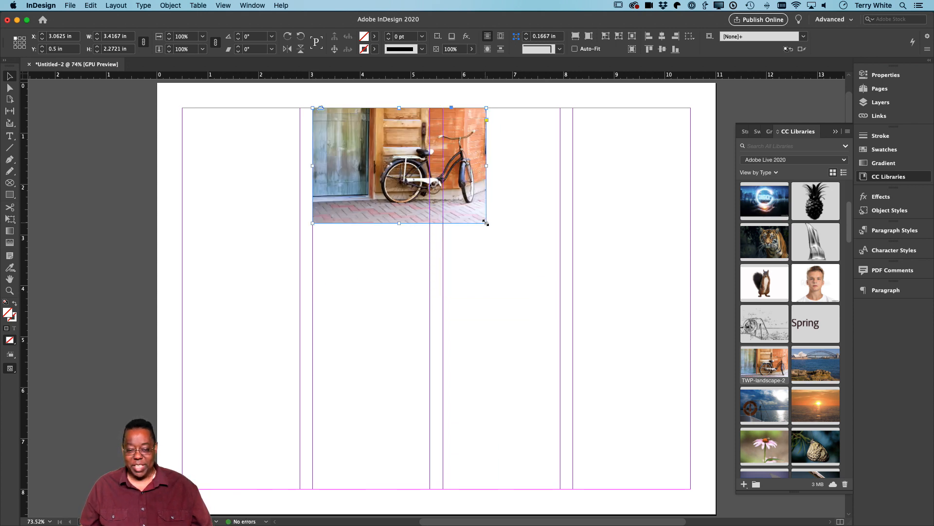
{"action": "left_click_drag", "start_coordinate": [485, 222], "coordinate": [568, 264]}
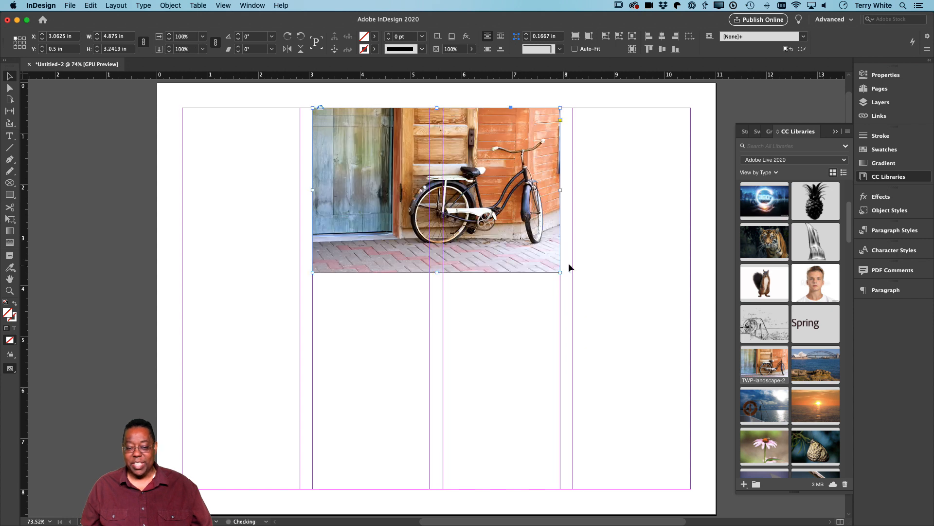
{"action": "left_click", "coordinate": [615, 262]}
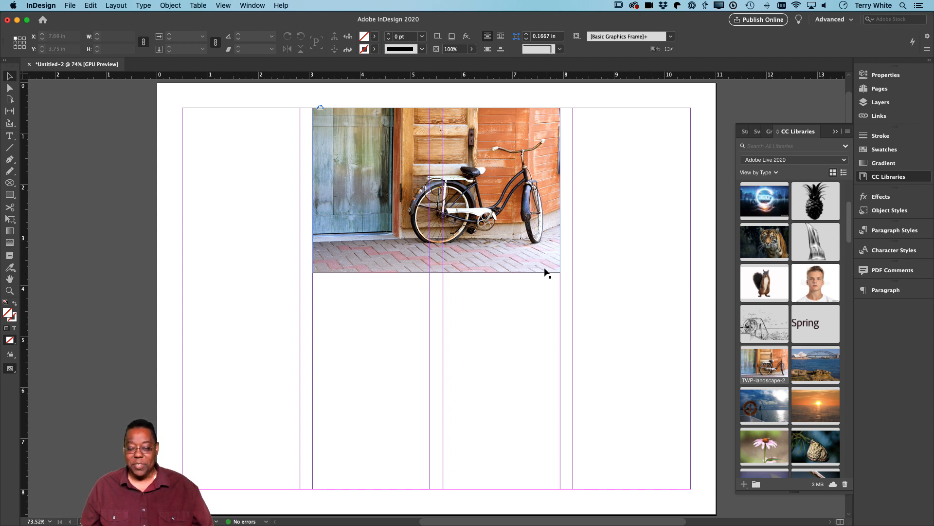
{"action": "left_click", "coordinate": [557, 269]}
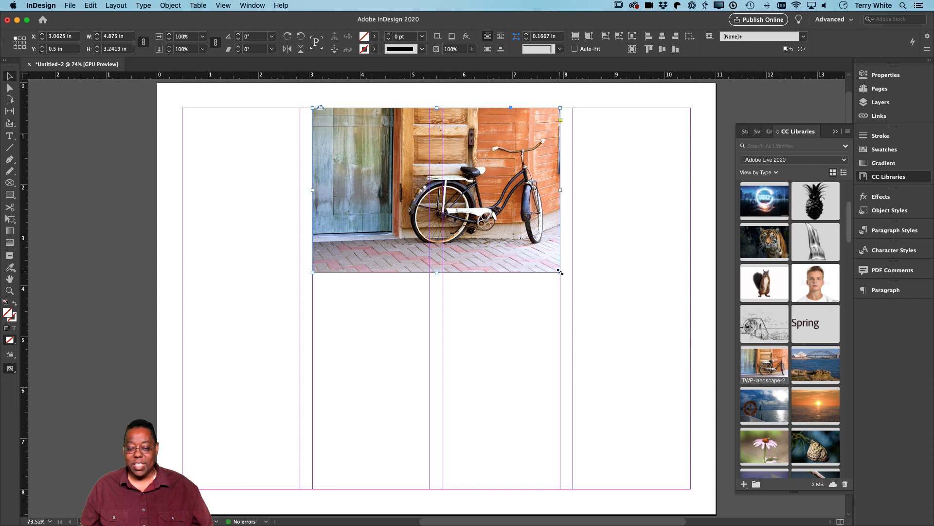
{"action": "left_click_drag", "start_coordinate": [560, 272], "coordinate": [430, 186]}
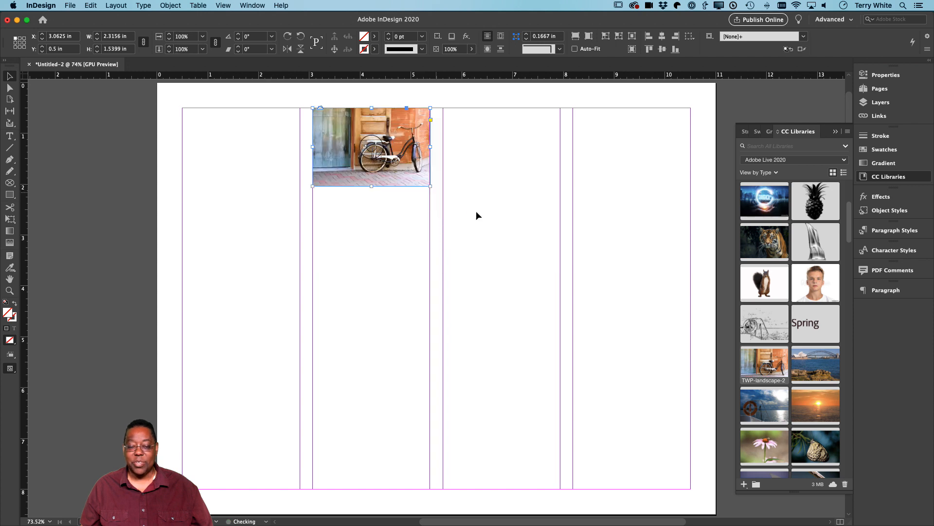
{"action": "left_click", "coordinate": [537, 234]}
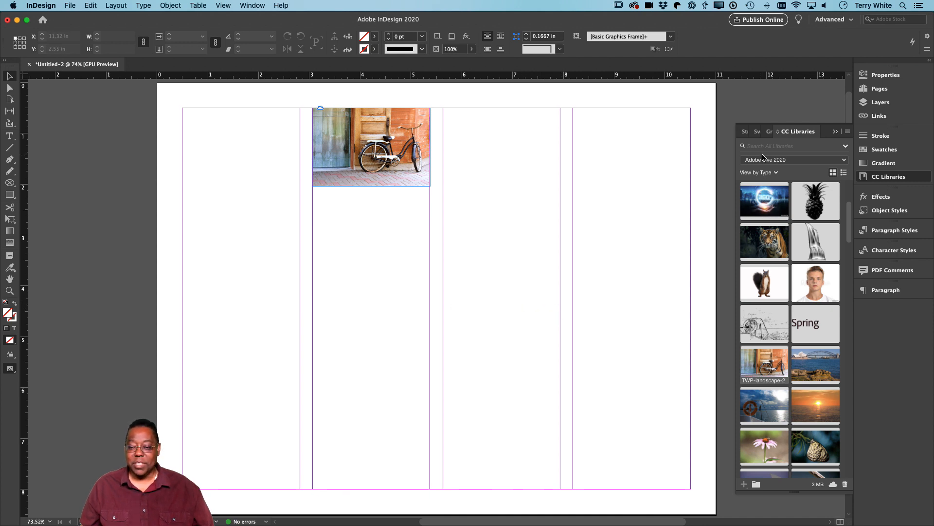
Step: Open the A-Master page and examine its margin and column layout
{"action": "left_click", "coordinate": [876, 92]}
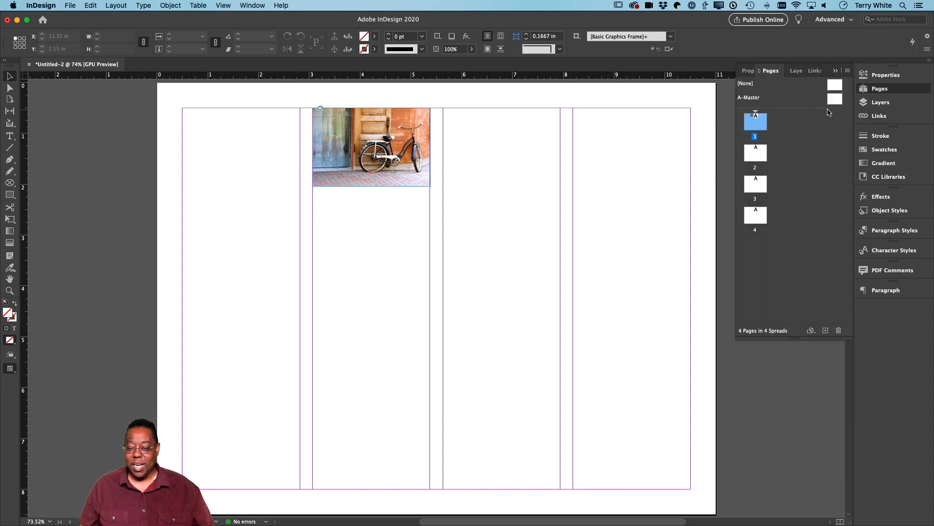
{"action": "double_click", "coordinate": [835, 100]}
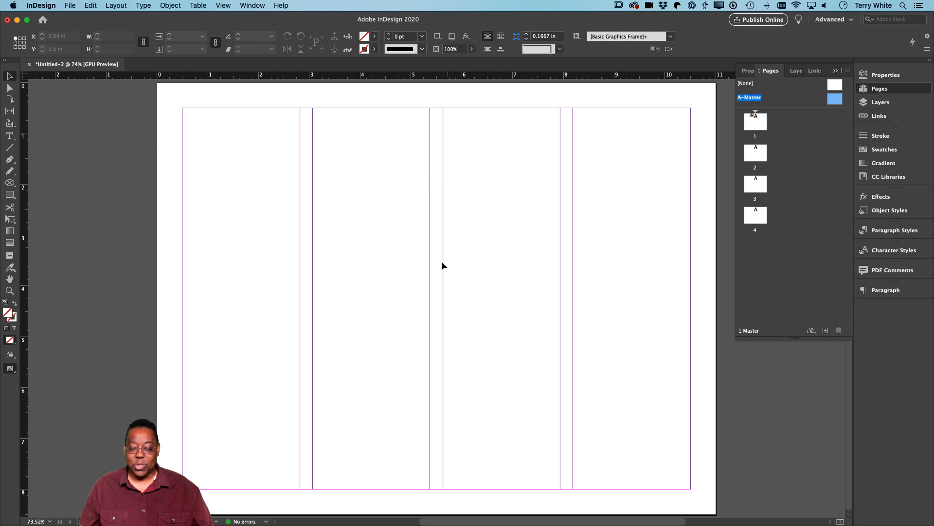
{"action": "left_click_drag", "start_coordinate": [445, 267], "coordinate": [397, 278]}
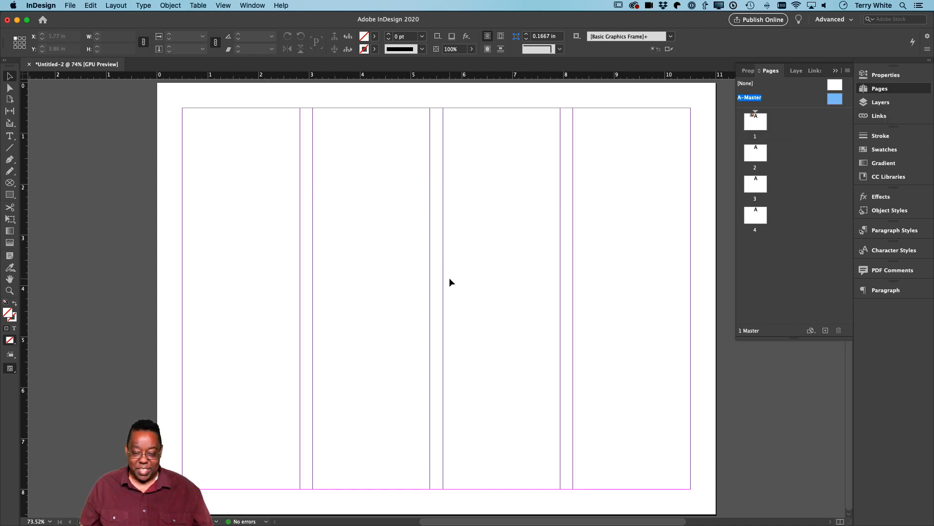
{"action": "left_click_drag", "start_coordinate": [450, 279], "coordinate": [445, 279]}
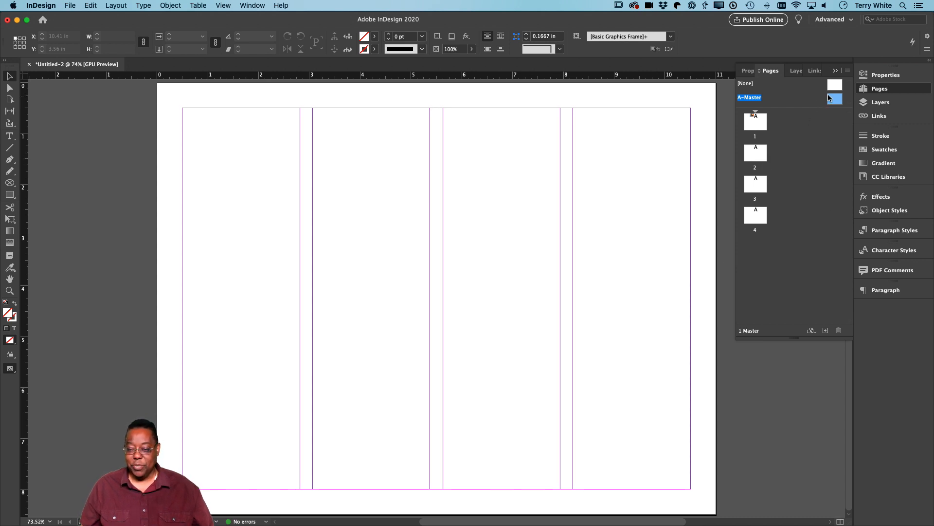
Step: Apply the [None] master to page 2 and display that page
{"action": "left_click_drag", "start_coordinate": [832, 86], "coordinate": [756, 160]}
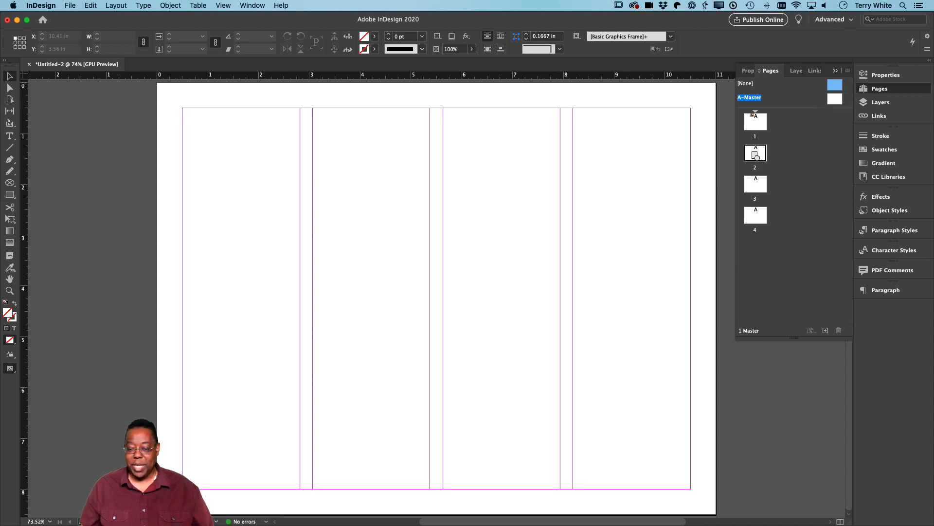
{"action": "double_click", "coordinate": [755, 159]}
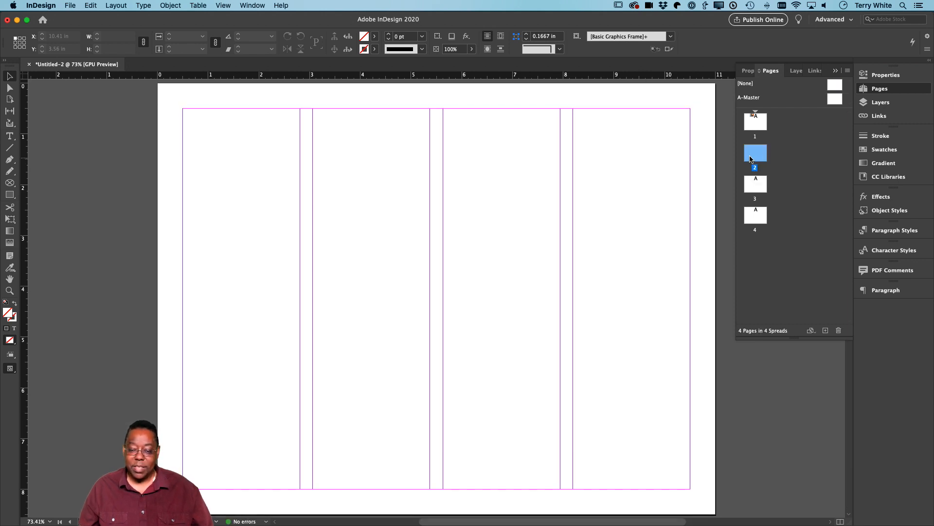
{"action": "left_click_drag", "start_coordinate": [834, 84], "coordinate": [756, 162]}
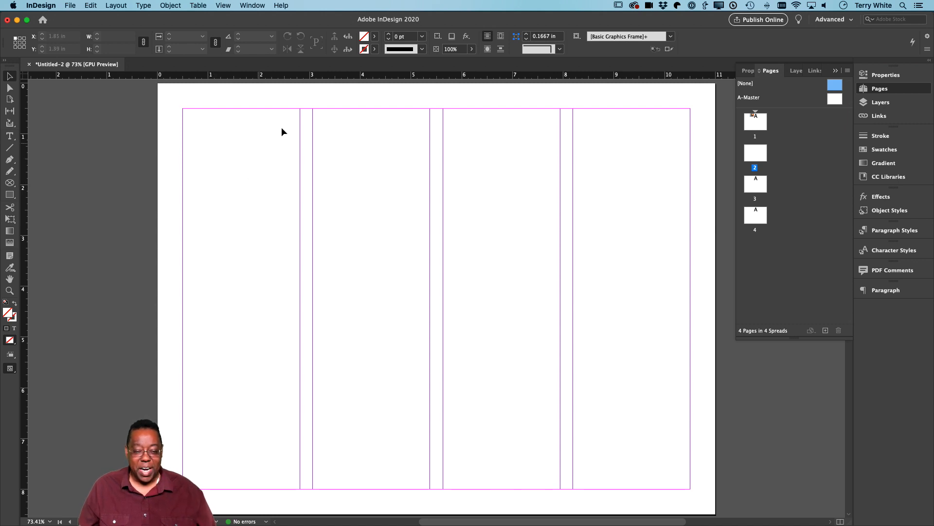
Step: Return to page 1 and show the document rulers
{"action": "double_click", "coordinate": [760, 125]}
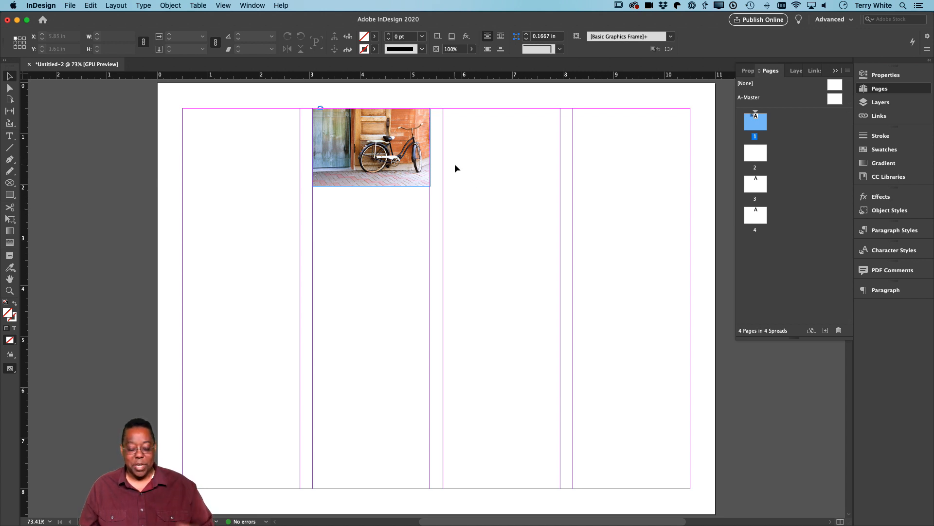
{"action": "scroll", "coordinate": [459, 169], "scroll_direction": "down", "scroll_amount": 1}
{"action": "scroll", "coordinate": [459, 170], "scroll_direction": "right", "scroll_amount": 1}
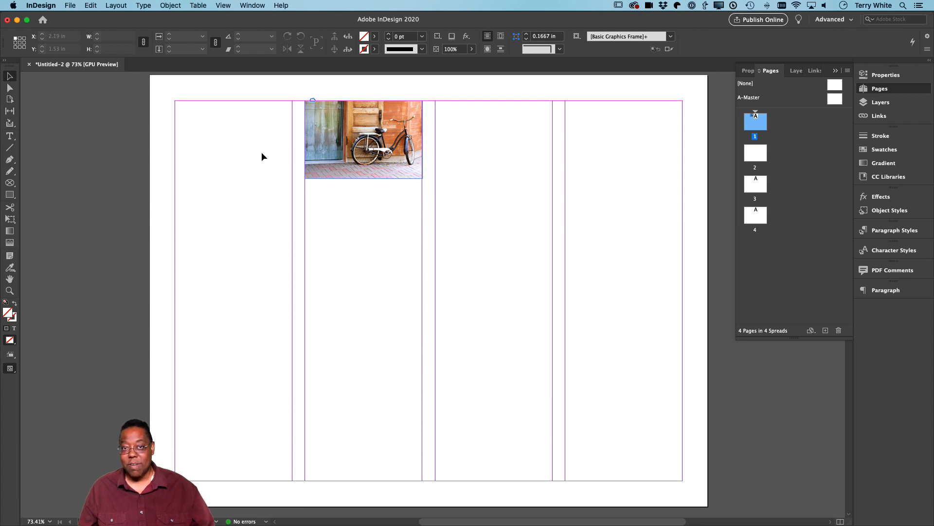
{"action": "key", "text": "super+r"}
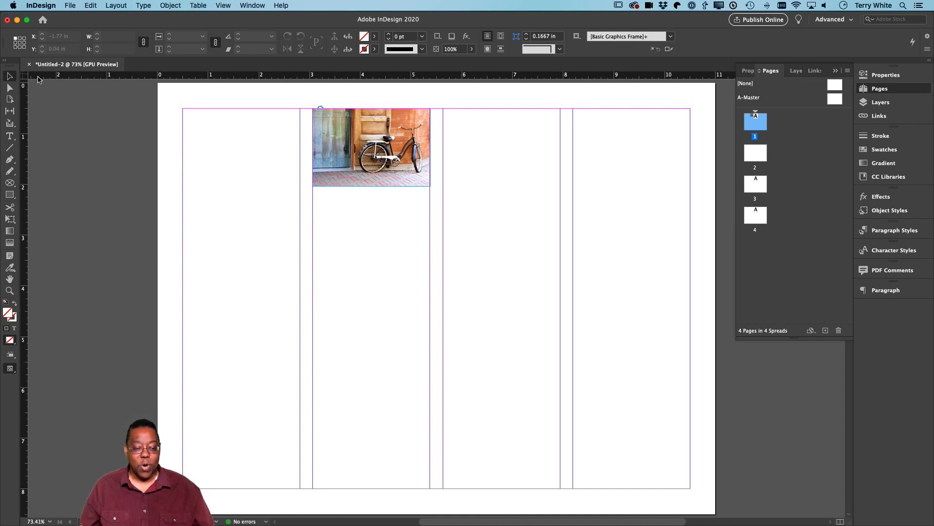
Step: Switch the horizontal ruler's units to points and back to inches
{"action": "right_click", "coordinate": [38, 79]}
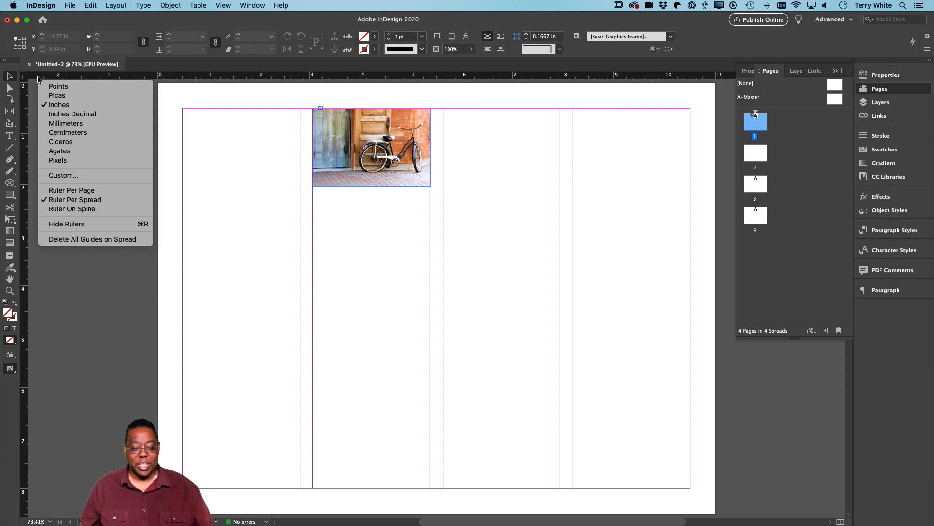
{"action": "left_click", "coordinate": [56, 86]}
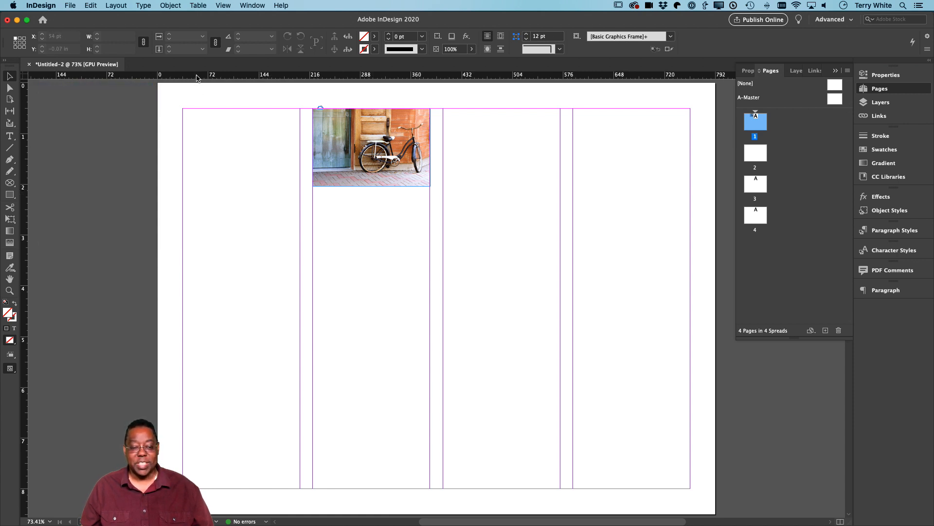
{"action": "right_click", "coordinate": [198, 76]}
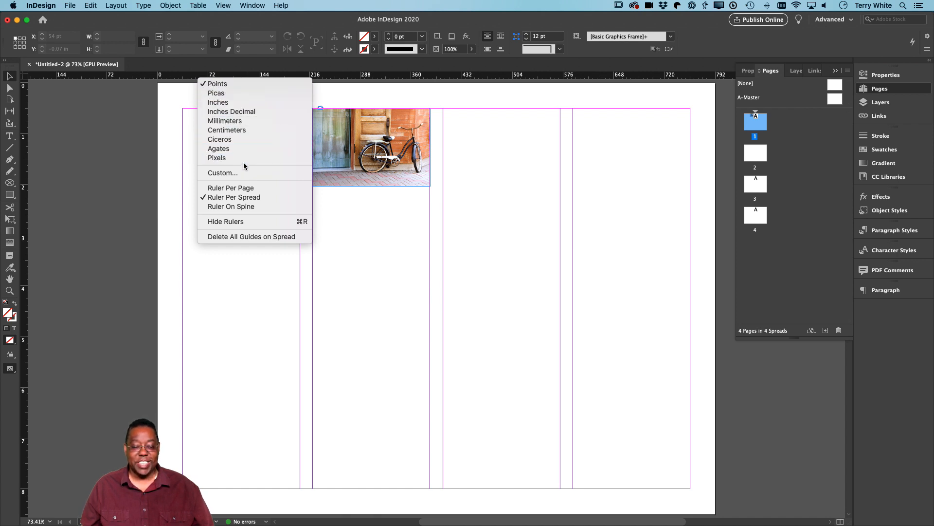
{"action": "left_click", "coordinate": [237, 102]}
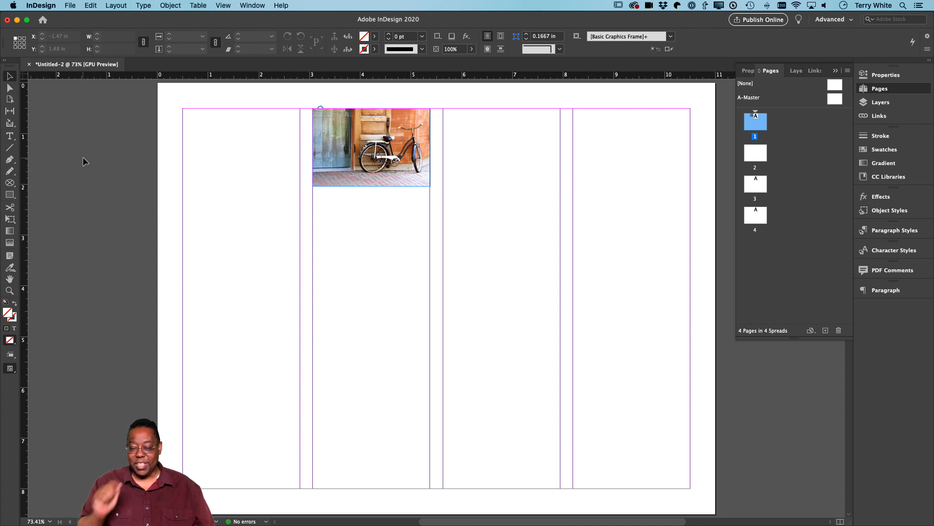
Step: Add horizontal ruler guides at about 2.77 in and 4.61 in and vertical guides at about 1.79 in and 2.48 in on page 1
{"action": "double_click", "coordinate": [757, 154]}
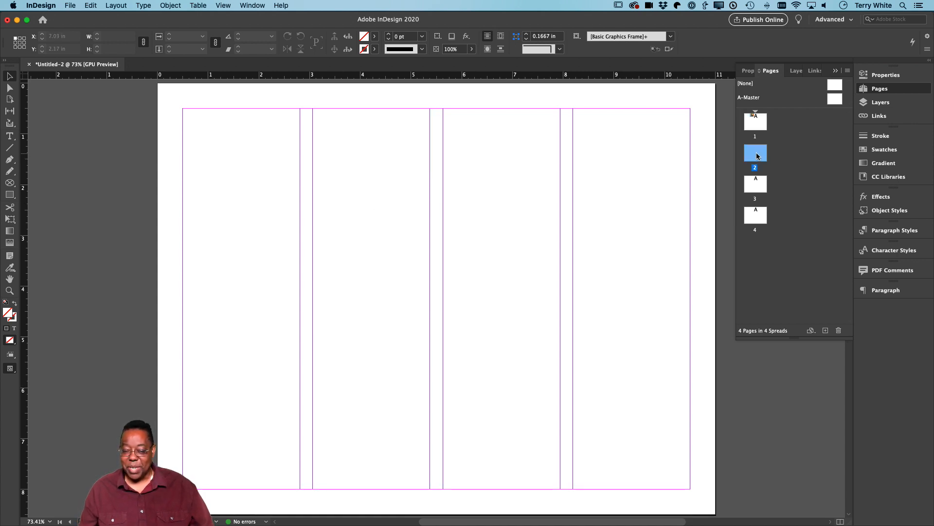
{"action": "double_click", "coordinate": [757, 124]}
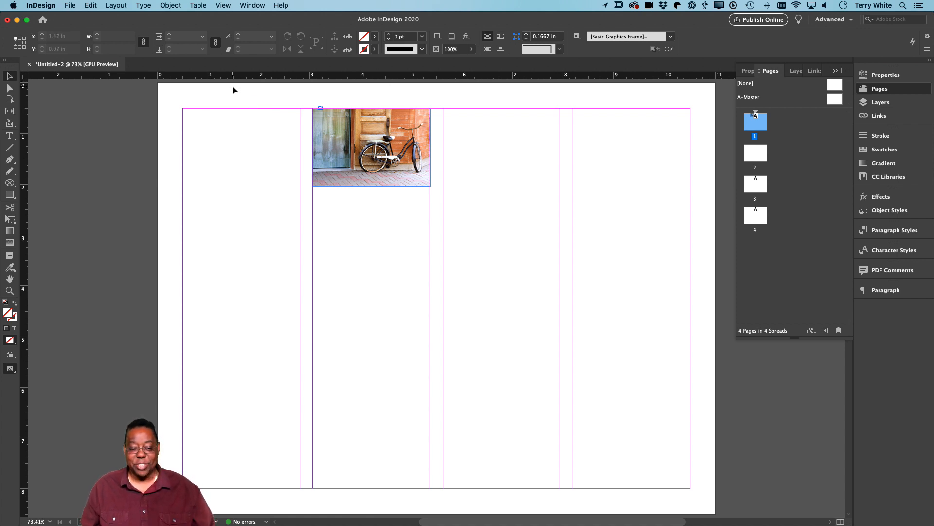
{"action": "left_click_drag", "start_coordinate": [250, 78], "coordinate": [257, 223]}
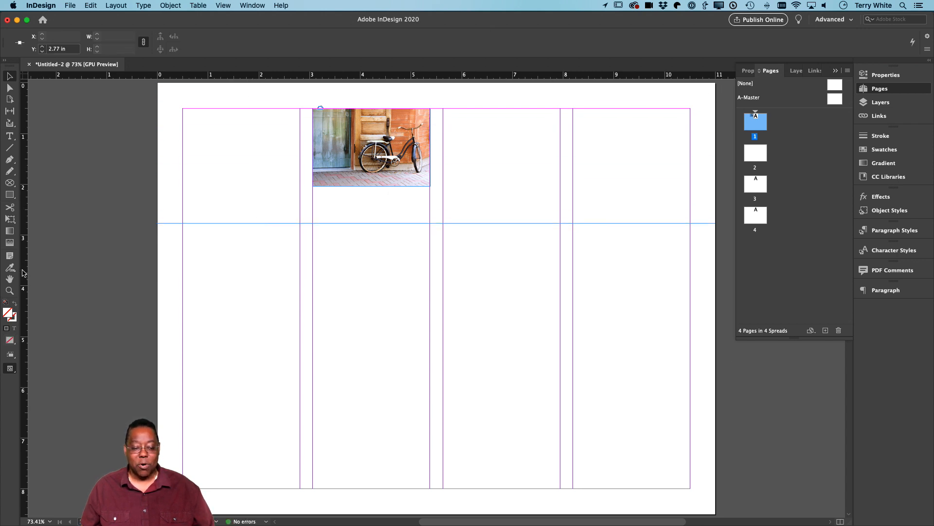
{"action": "left_click_drag", "start_coordinate": [25, 272], "coordinate": [249, 266]}
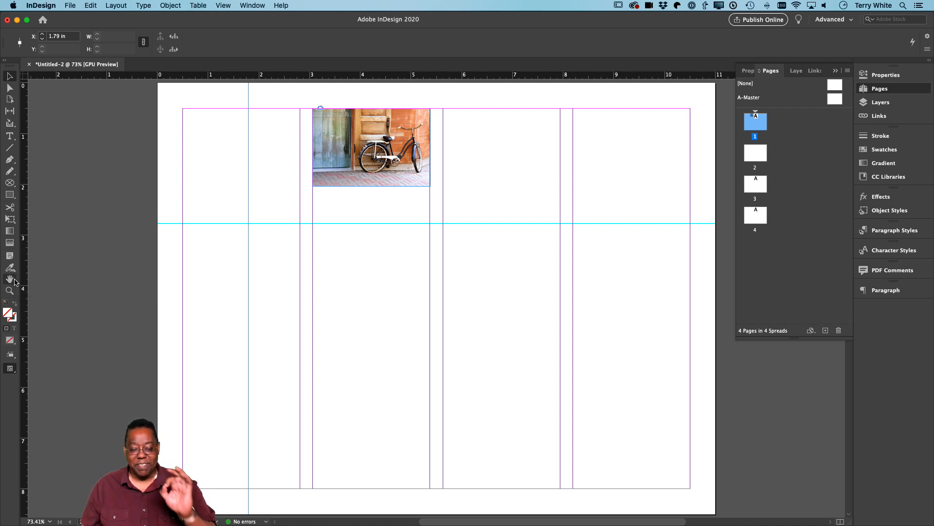
{"action": "left_click_drag", "start_coordinate": [25, 332], "coordinate": [288, 357]}
{"action": "left_click_drag", "start_coordinate": [283, 357], "coordinate": [283, 357]}
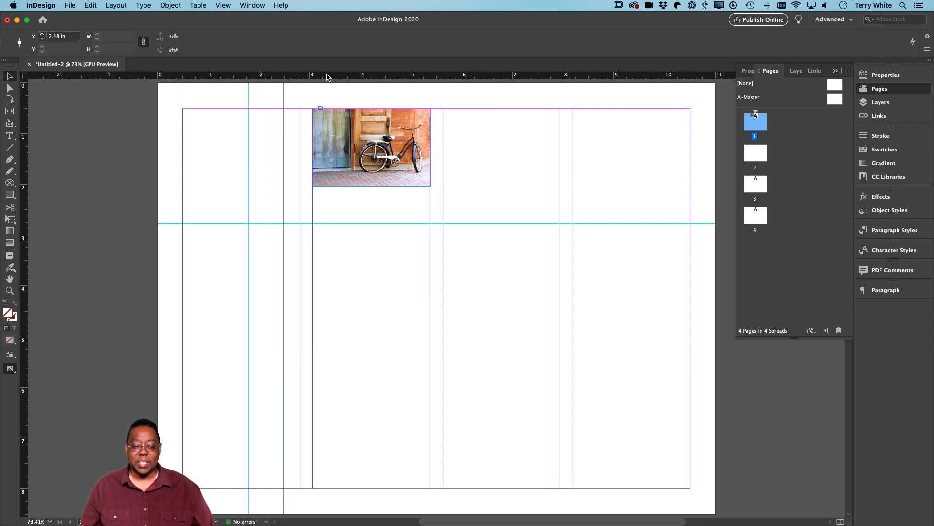
{"action": "left_click_drag", "start_coordinate": [327, 75], "coordinate": [331, 316]}
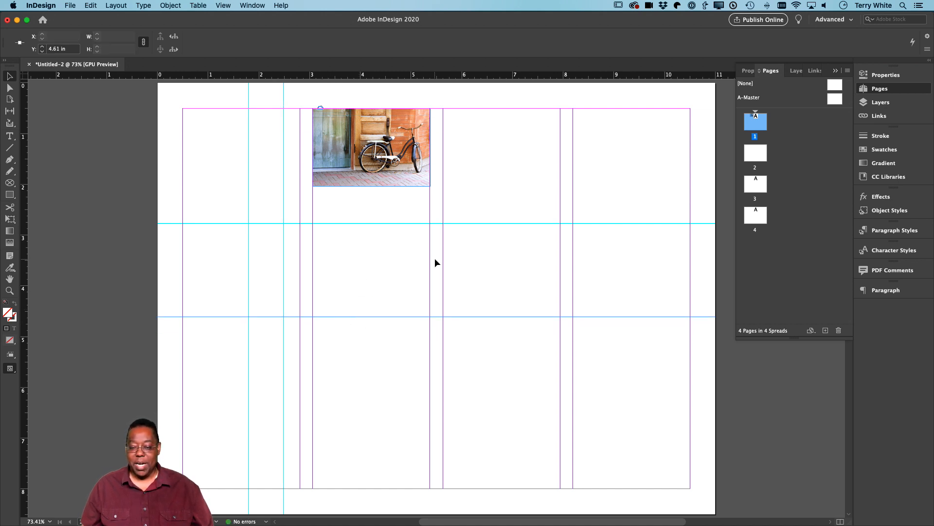
Step: Check page 2 for guides, return to page 1, and move its upper horizontal guide farther down
{"action": "double_click", "coordinate": [760, 154]}
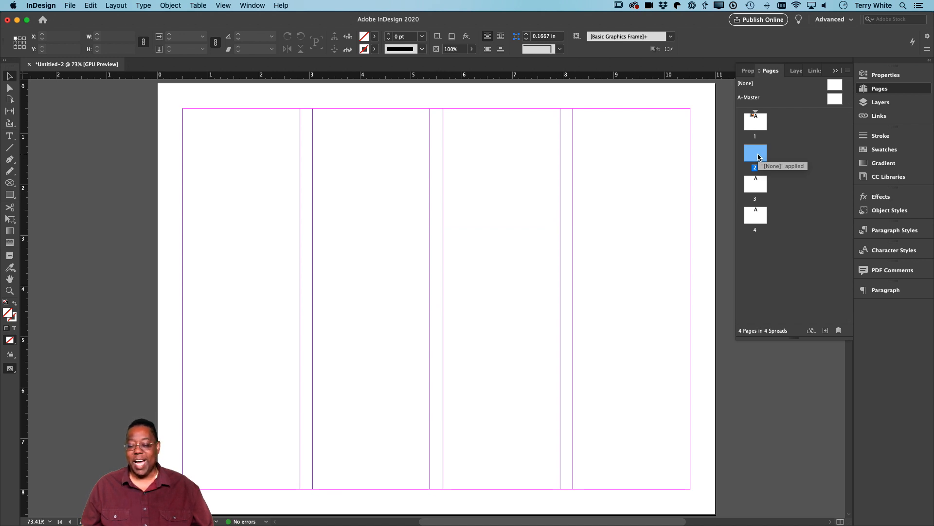
{"action": "double_click", "coordinate": [756, 122]}
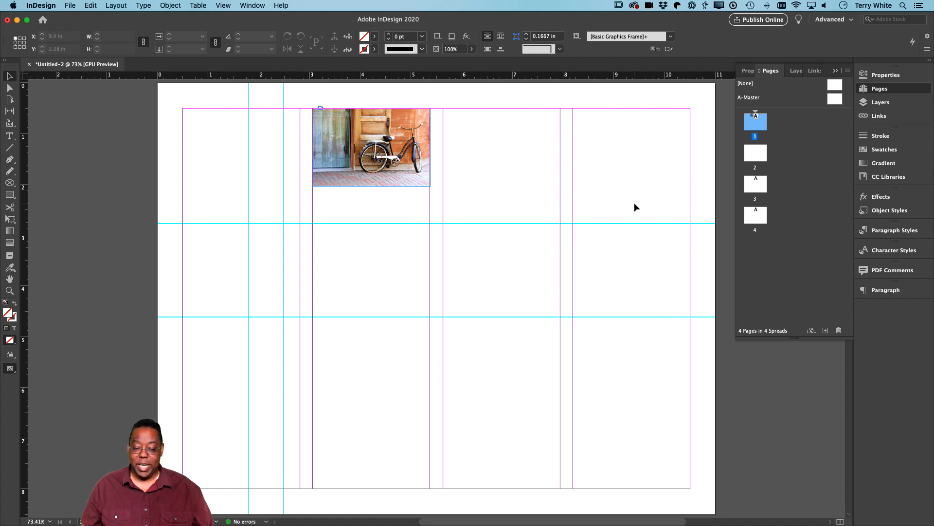
{"action": "left_click_drag", "start_coordinate": [500, 220], "coordinate": [498, 267]}
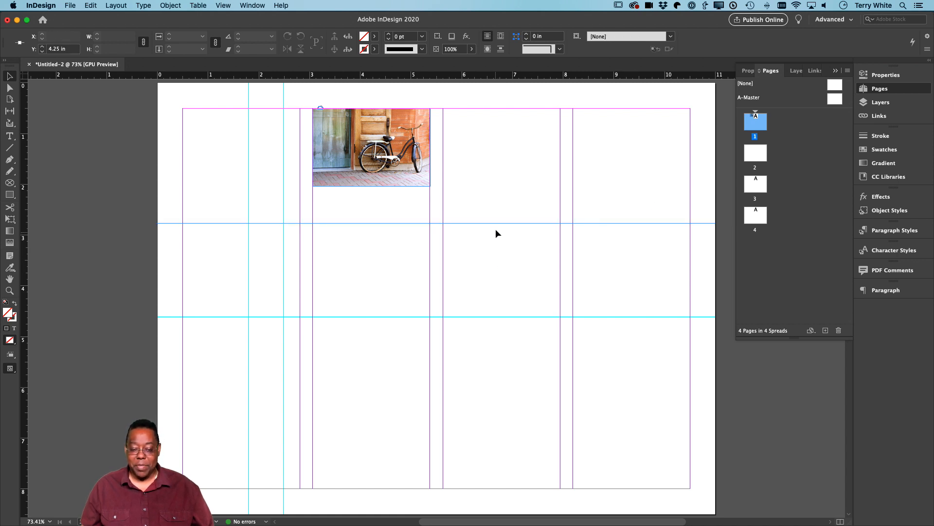
Step: Move page 1's upper horizontal guide to about 3.78 in and its rightmost vertical guide to about 4.44 in
{"action": "left_click_drag", "start_coordinate": [496, 225], "coordinate": [500, 276]}
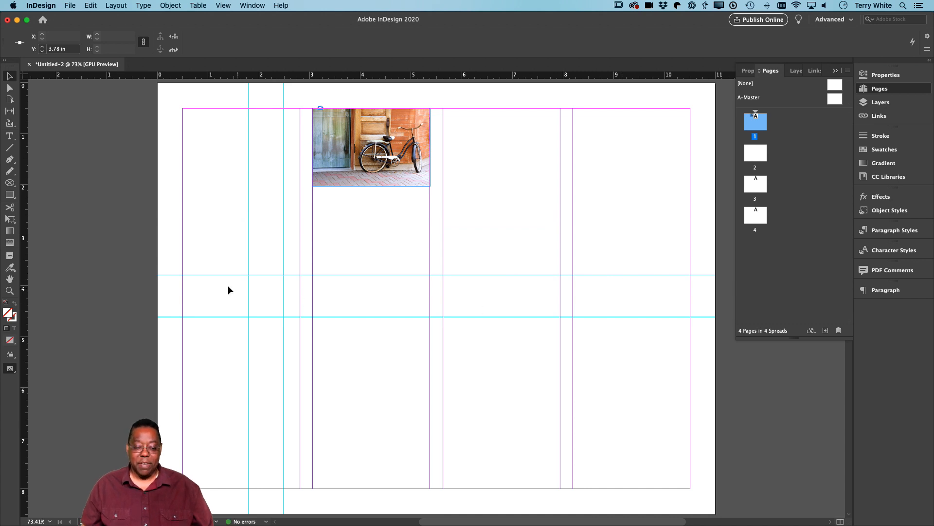
{"action": "left_click_drag", "start_coordinate": [211, 246], "coordinate": [360, 349]}
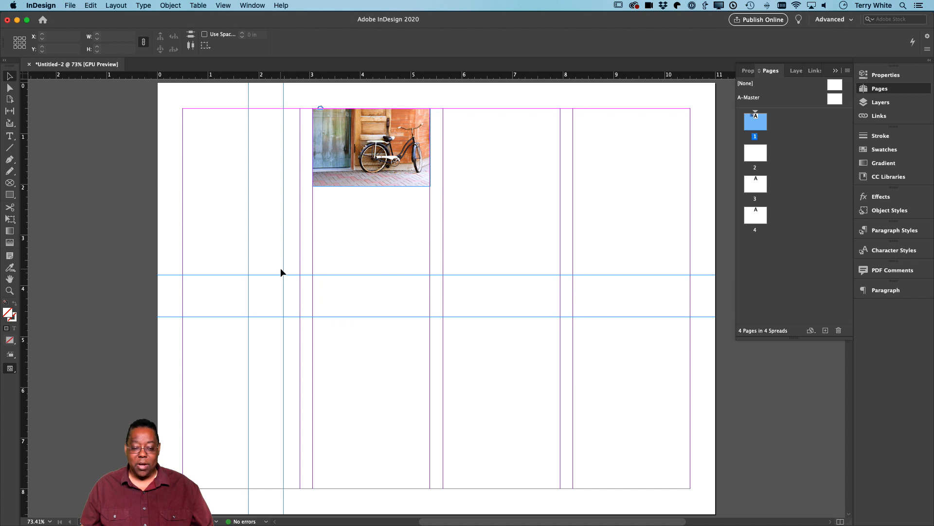
{"action": "mouse_move", "coordinate": [282, 264]}
{"action": "left_mouse_down"}
{"action": "mouse_move", "coordinate": [369, 267]}
{"action": "mouse_move", "coordinate": [284, 267]}
{"action": "left_mouse_up"}
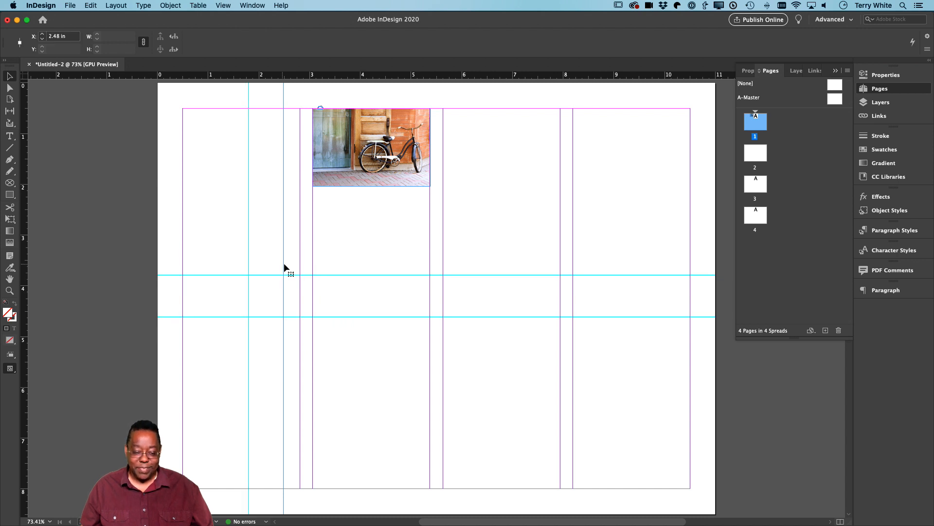
{"action": "left_click_drag", "start_coordinate": [221, 256], "coordinate": [346, 360]}
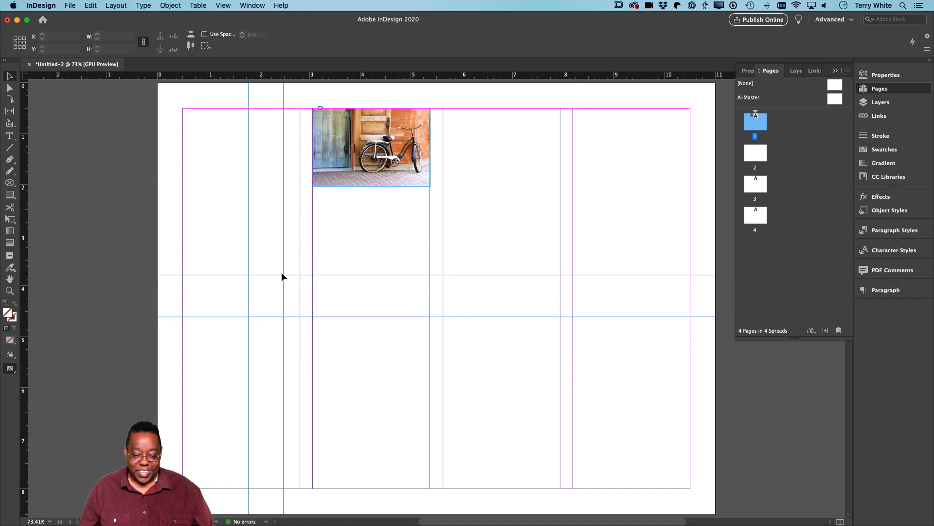
{"action": "left_click", "coordinate": [267, 272]}
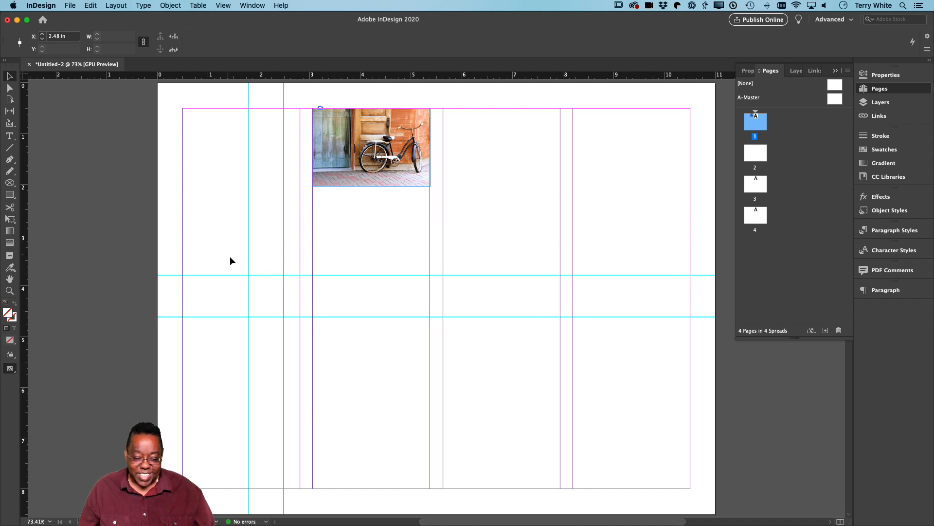
{"action": "left_click_drag", "start_coordinate": [228, 255], "coordinate": [352, 371]}
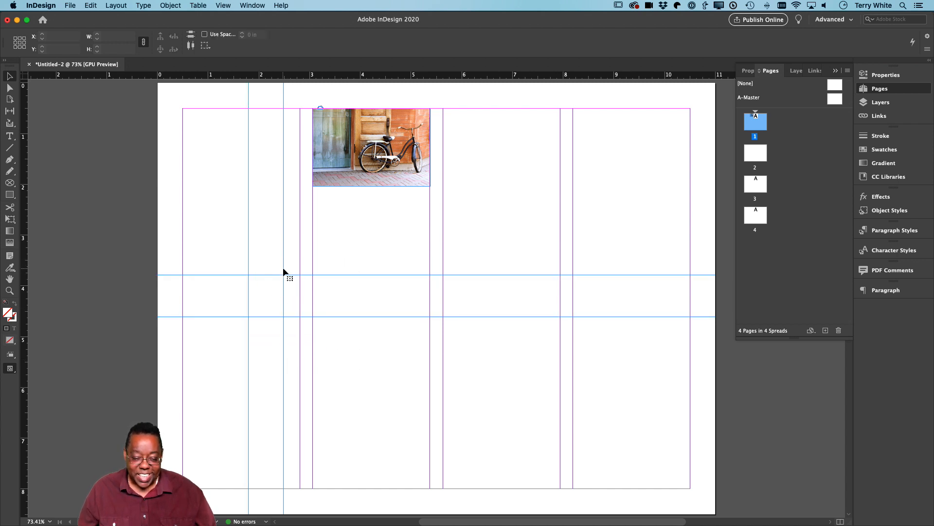
{"action": "left_click", "coordinate": [285, 276]}
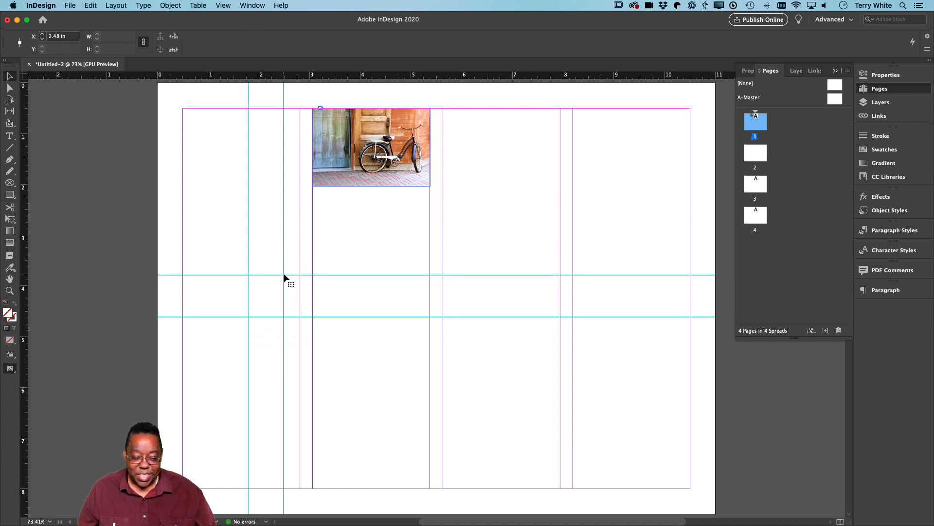
{"action": "left_click_drag", "start_coordinate": [284, 275], "coordinate": [382, 287]}
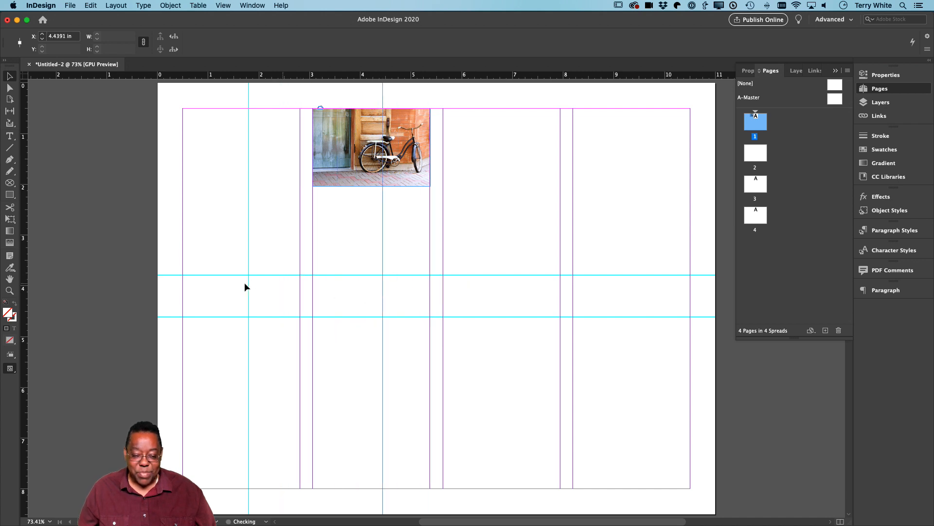
Step: Select all four ruler guides on page 1 and shift them together about 2.2 in to the right and slightly up
{"action": "left_click_drag", "start_coordinate": [237, 261], "coordinate": [461, 355]}
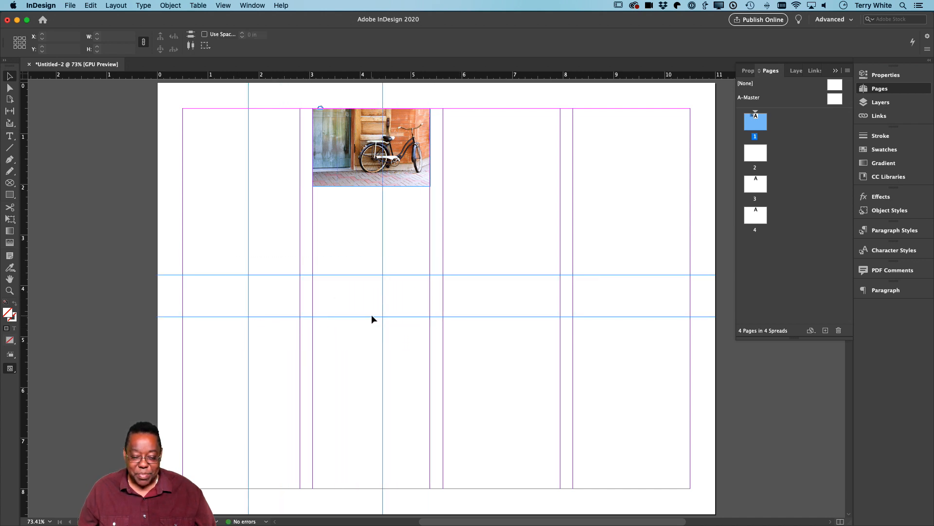
{"action": "left_click", "coordinate": [375, 317]}
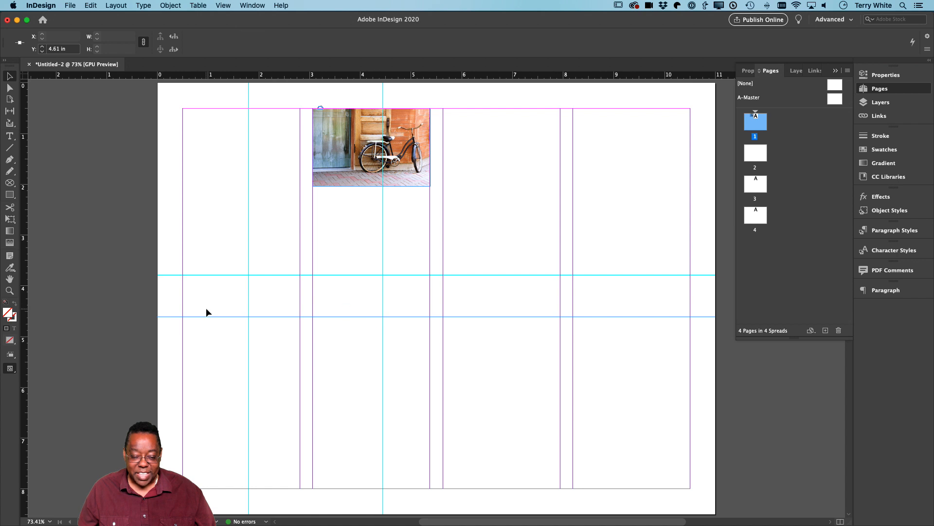
{"action": "left_click_drag", "start_coordinate": [232, 275], "coordinate": [495, 305]}
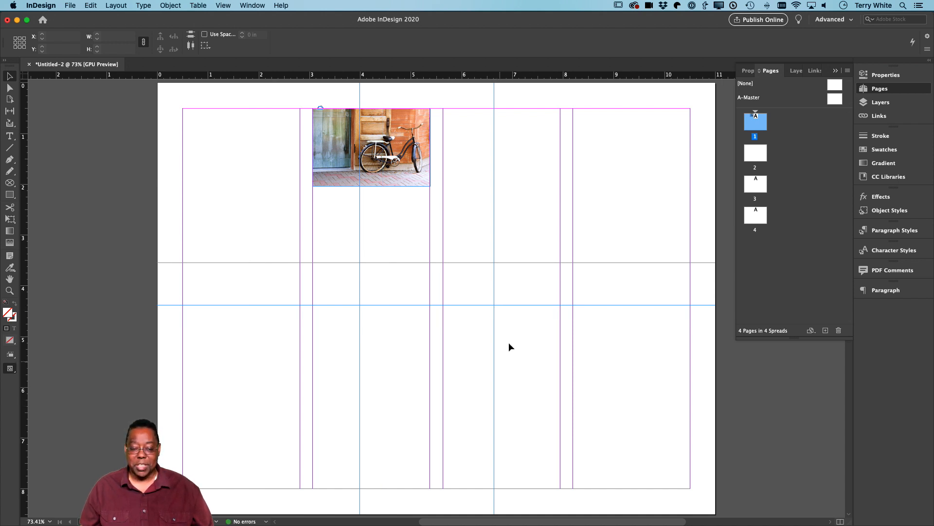
Step: Delete all the selected guides on page 1 at once and undo the deletion
{"action": "left_click", "coordinate": [494, 200]}
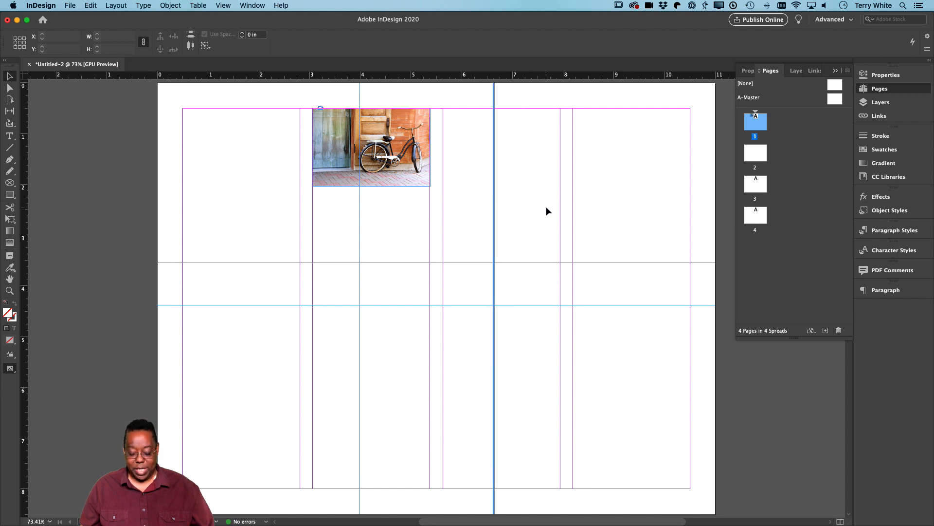
{"action": "key", "text": "Delete"}
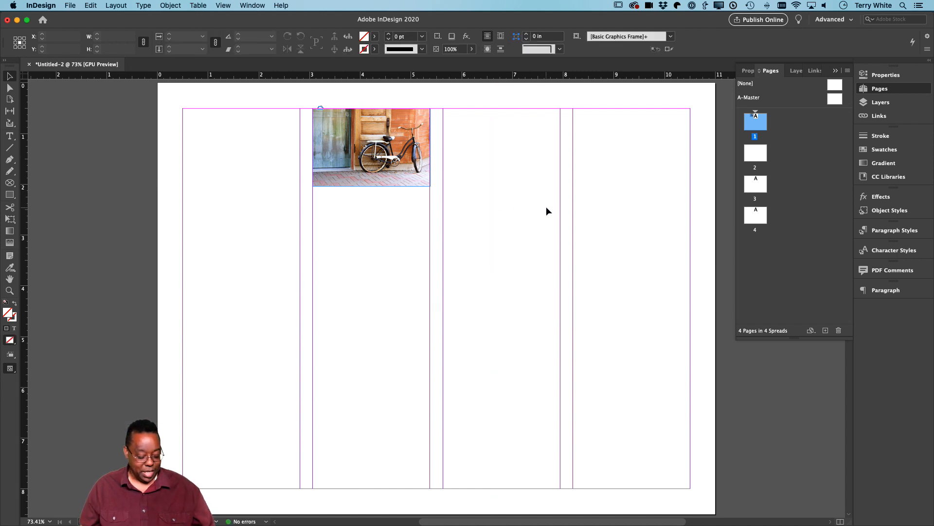
{"action": "key", "text": "super+z"}
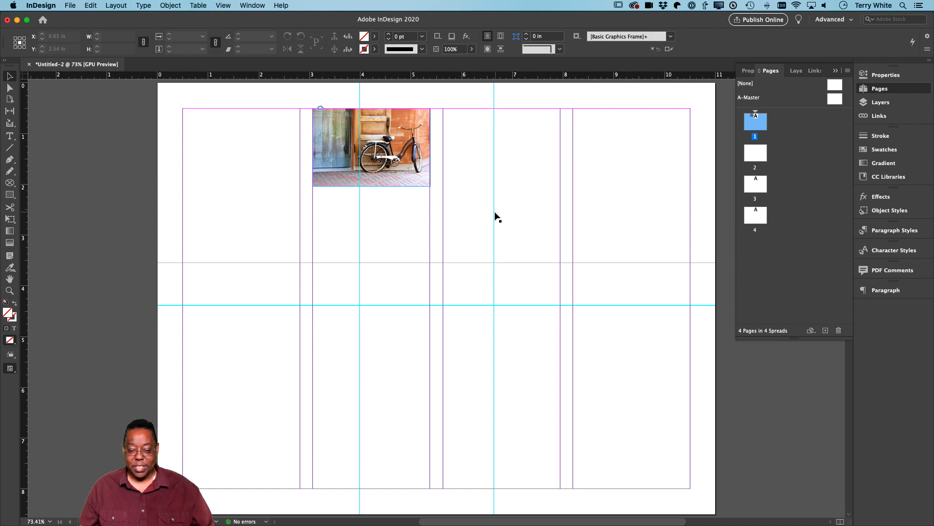
Step: Delete the two vertical and two horizontal ruler guides on page 1 one by one
{"action": "left_click", "coordinate": [493, 213]}
{"action": "key", "text": "Delete"}
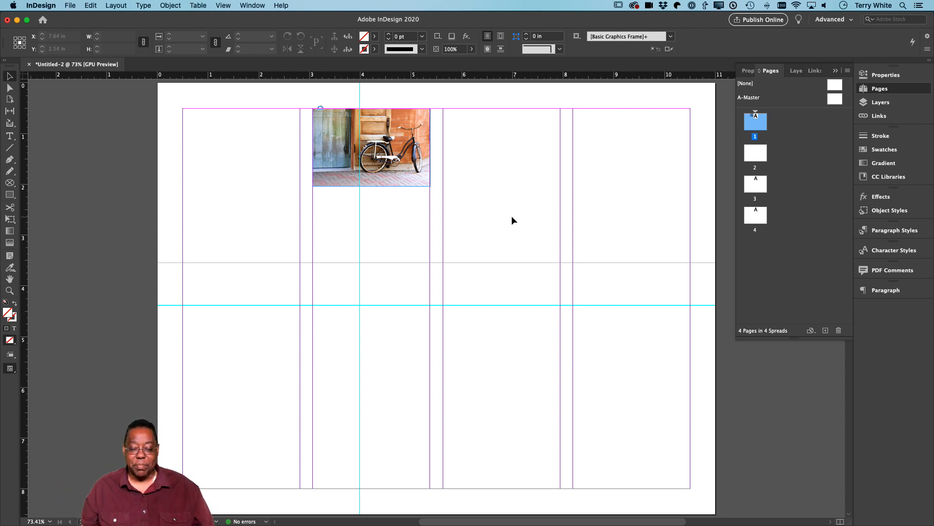
{"action": "left_click", "coordinate": [361, 240]}
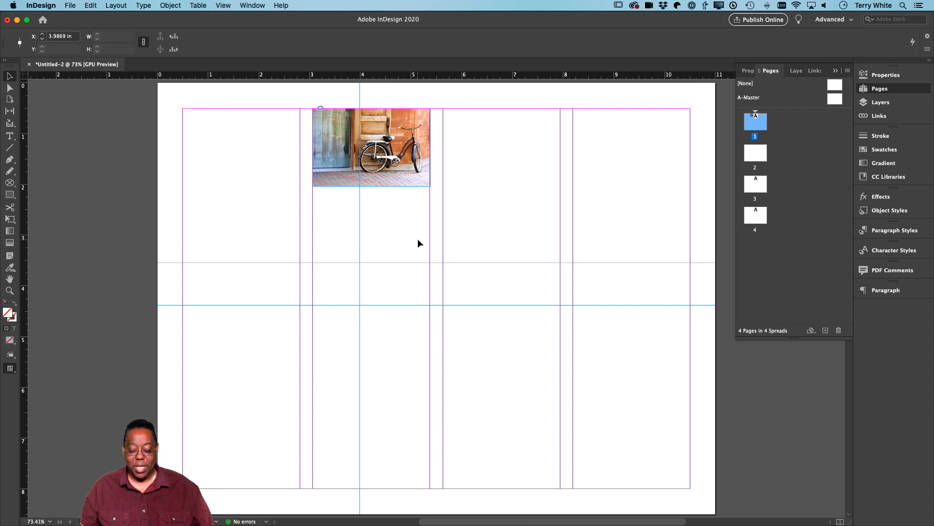
{"action": "key", "text": "Delete"}
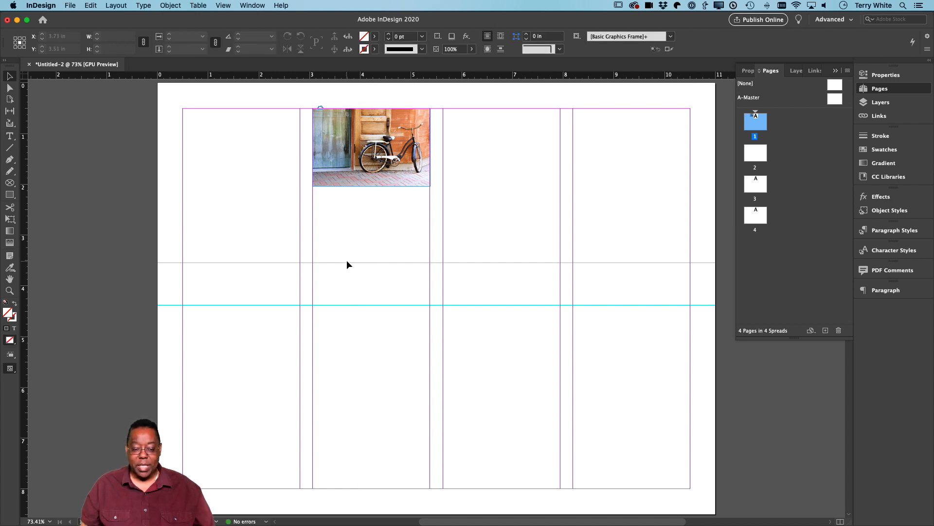
{"action": "left_click", "coordinate": [405, 262]}
{"action": "key", "text": "Delete"}
{"action": "left_click", "coordinate": [403, 305]}
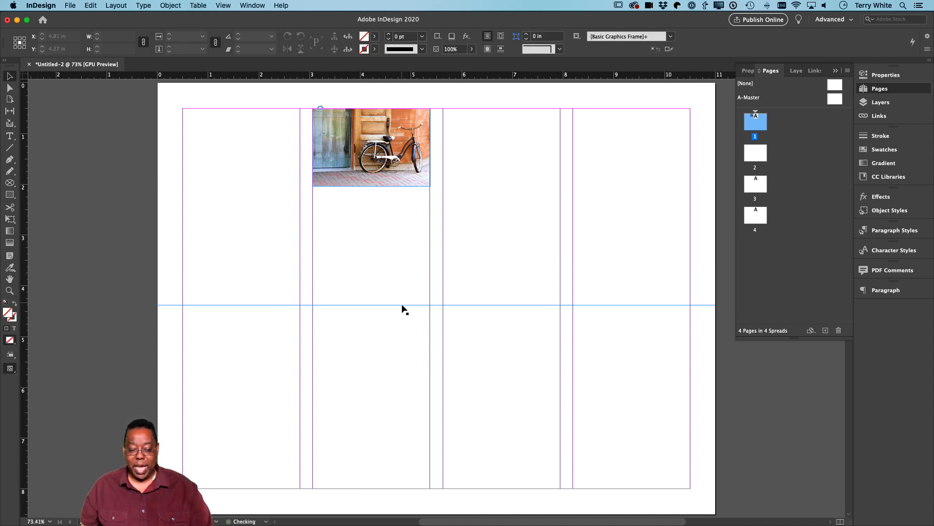
{"action": "key", "text": "Delete"}
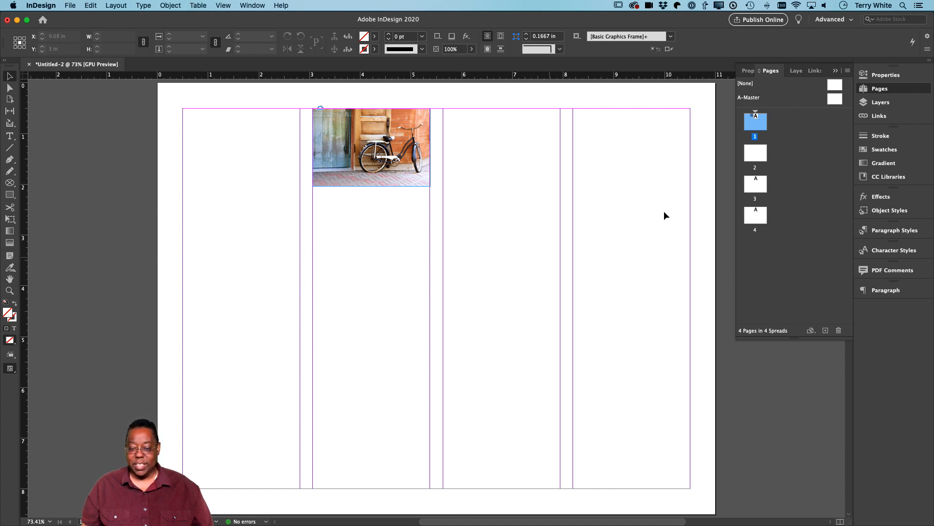
Step: Go to page 2 and set up Create Guides with 5 rows and a 0.25 in row gutter
{"action": "double_click", "coordinate": [754, 154]}
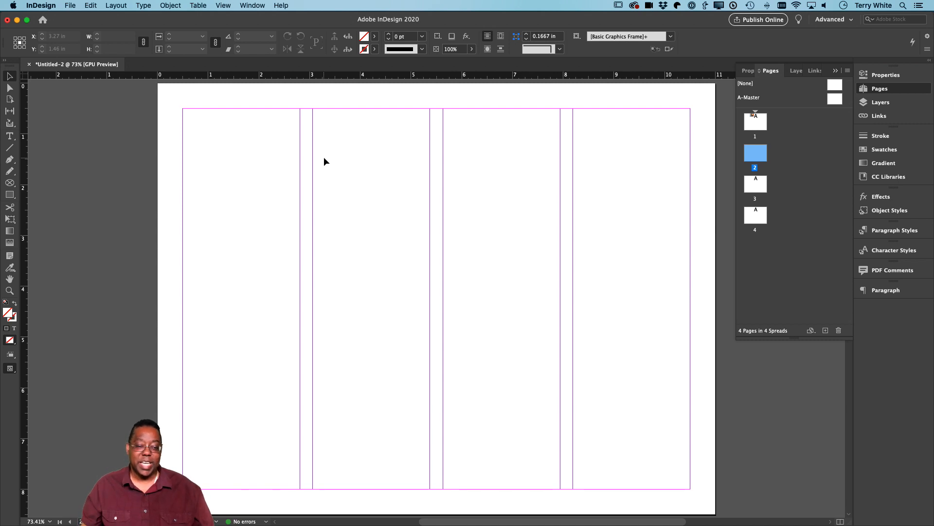
{"action": "left_click", "coordinate": [117, 5]}
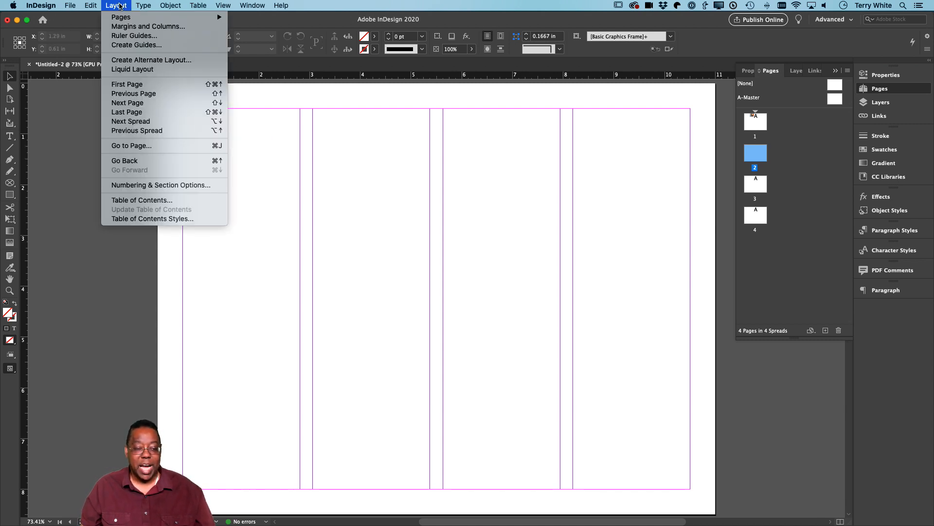
{"action": "left_click", "coordinate": [150, 45]}
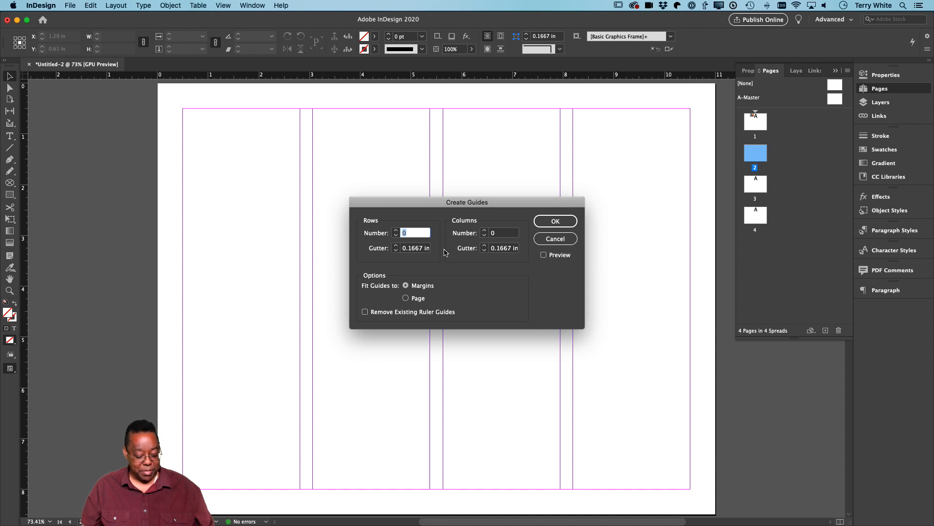
{"action": "type", "text": "5"}
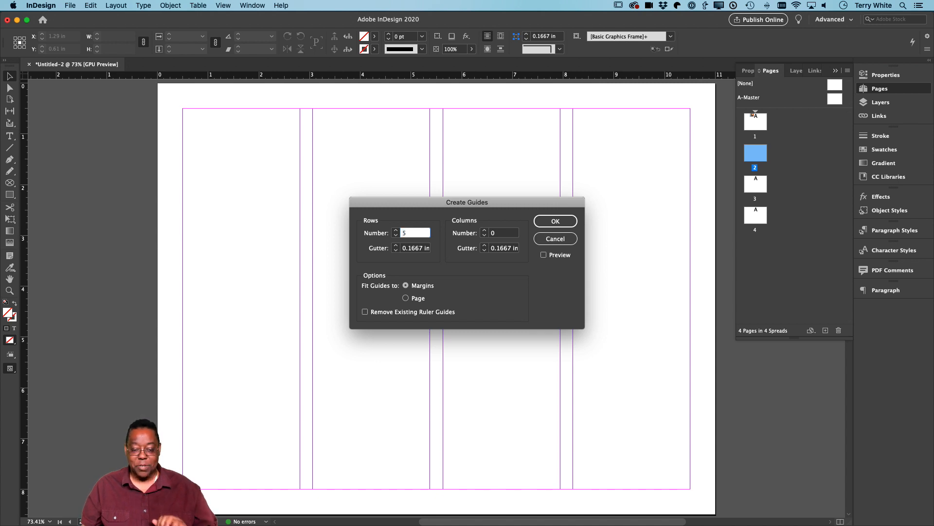
{"action": "left_click", "coordinate": [405, 249]}
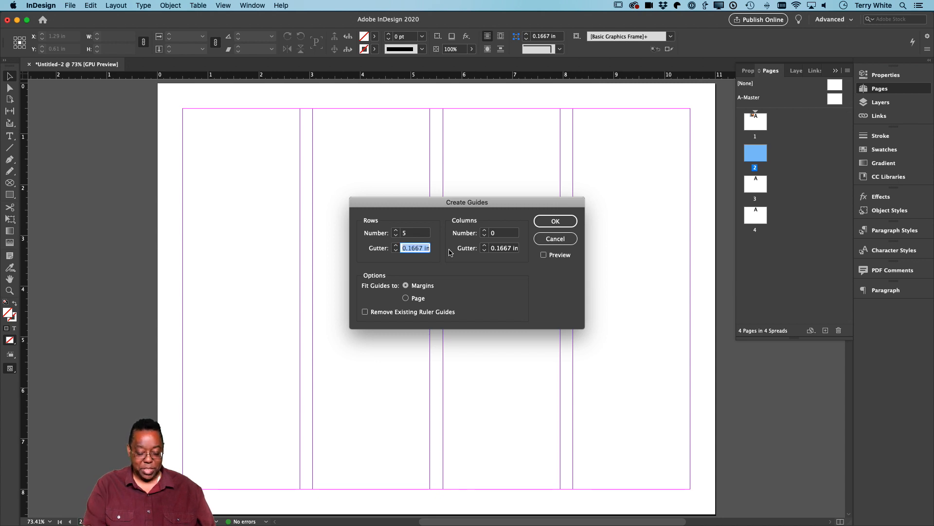
{"action": "type", "text": ".25"}
{"action": "key", "text": "Tab"}
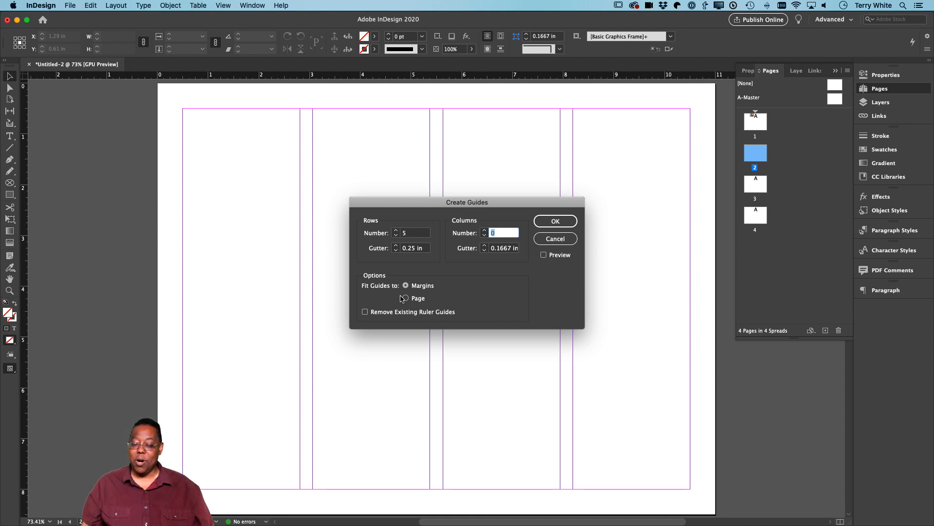
Step: Preview the row guides fitted to the page and to the margins, and create them fitted to the margins
{"action": "left_click", "coordinate": [405, 298]}
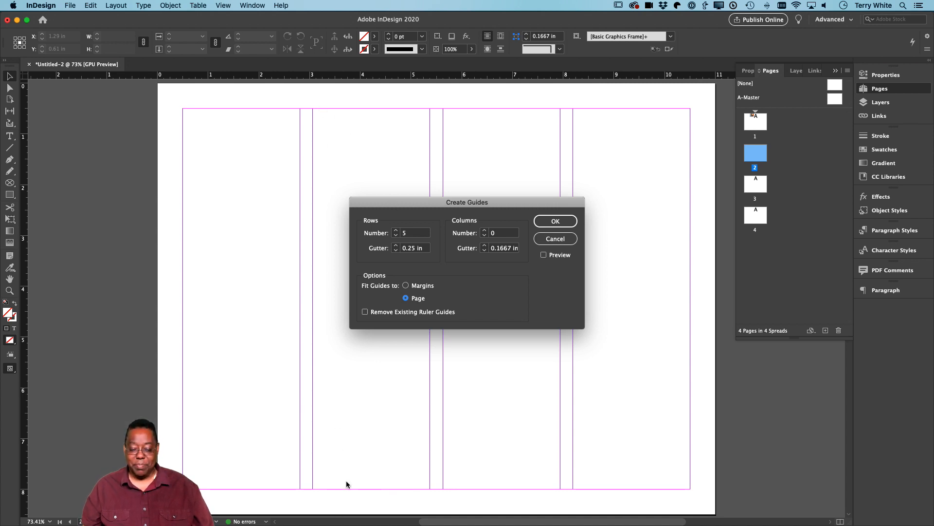
{"action": "left_click", "coordinate": [421, 288]}
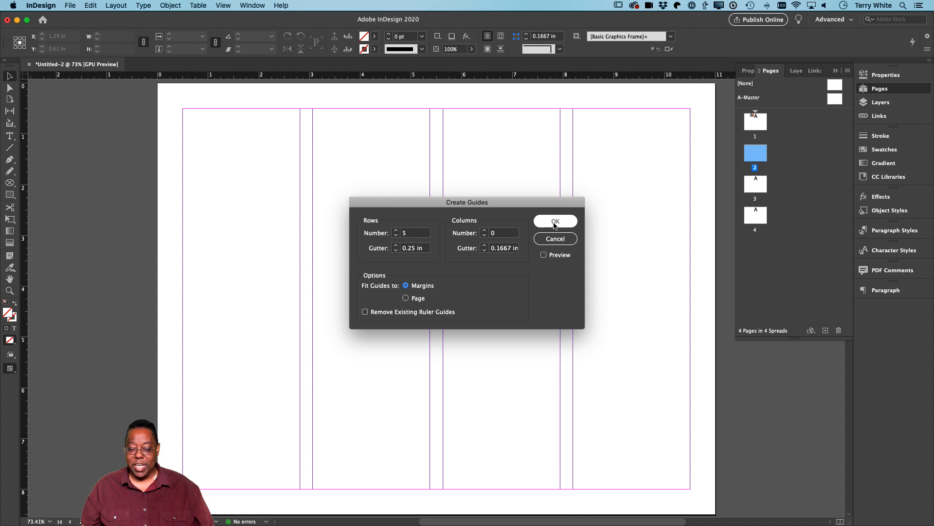
{"action": "left_click", "coordinate": [545, 255]}
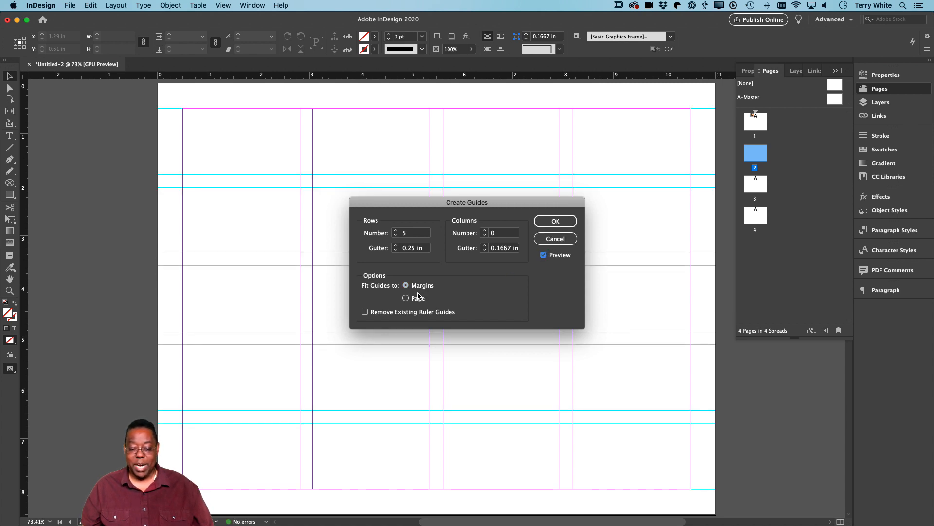
{"action": "left_click", "coordinate": [416, 298]}
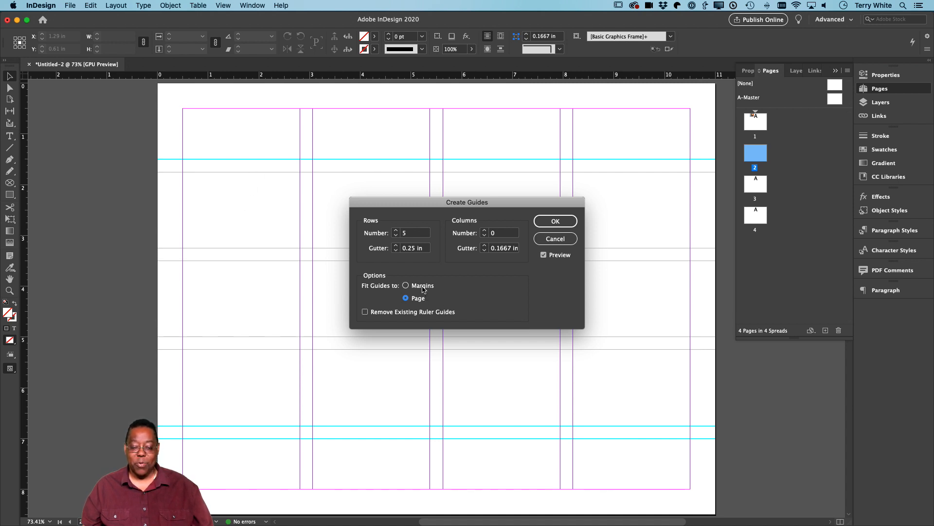
{"action": "left_click", "coordinate": [406, 285]}
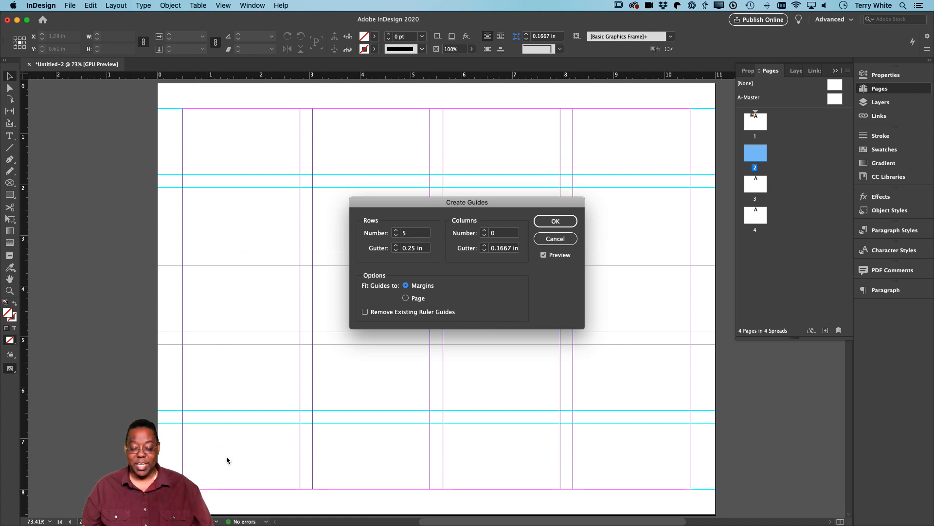
{"action": "left_click", "coordinate": [546, 222]}
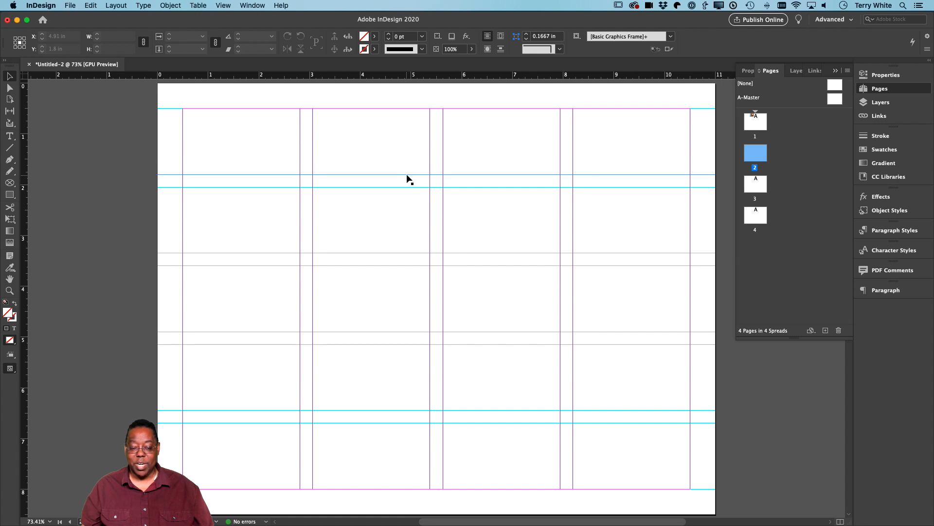
Step: Move the guide below page 2's first row to 1.5 in and add a page, undoing each change
{"action": "left_click_drag", "start_coordinate": [407, 175], "coordinate": [407, 158]}
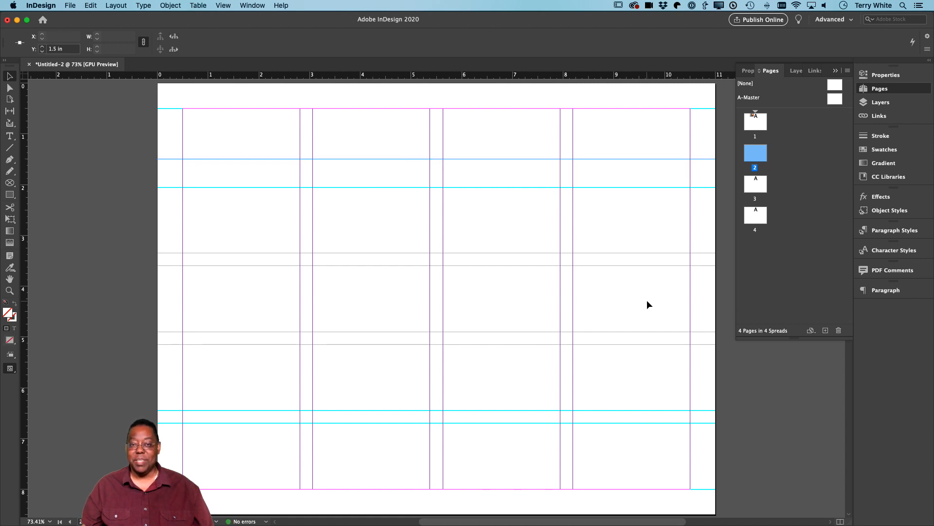
{"action": "key", "text": "super+z"}
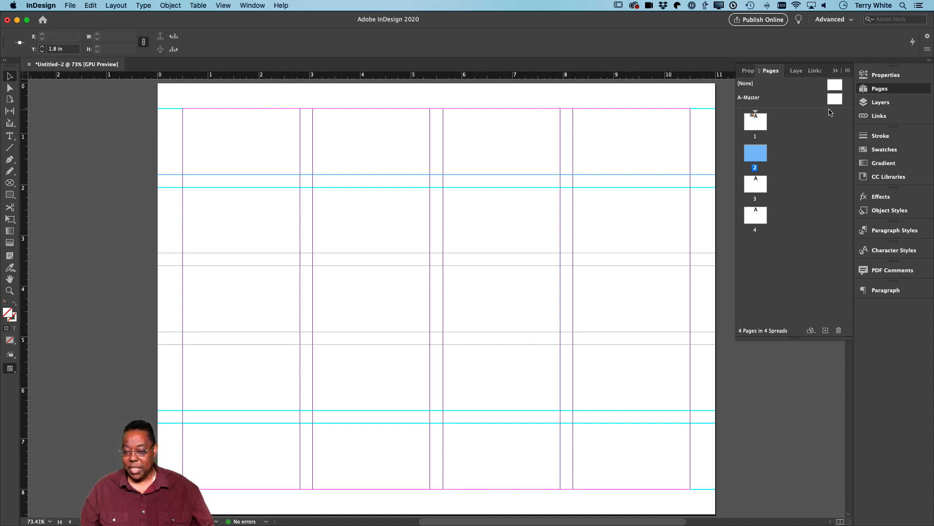
{"action": "left_click", "coordinate": [828, 331]}
{"action": "key", "text": "super+z"}
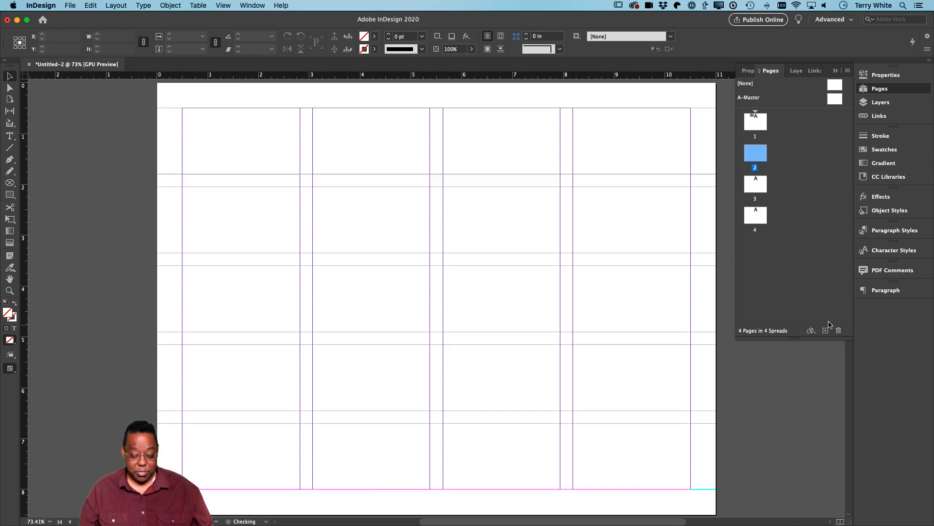
Step: Create a second landscape Letter master based on no other master, and select it and A-Master in turn
{"action": "left_click", "coordinate": [847, 71]}
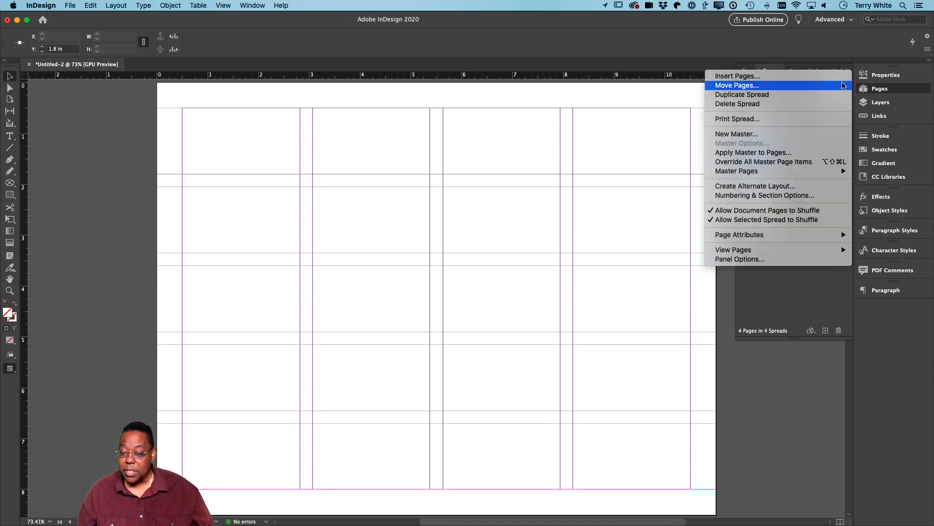
{"action": "left_click", "coordinate": [836, 134]}
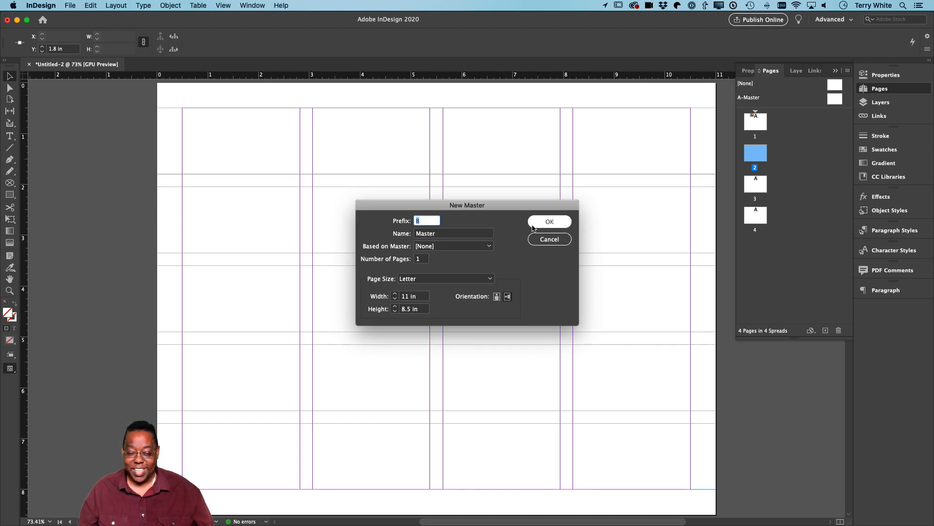
{"action": "left_click", "coordinate": [538, 225]}
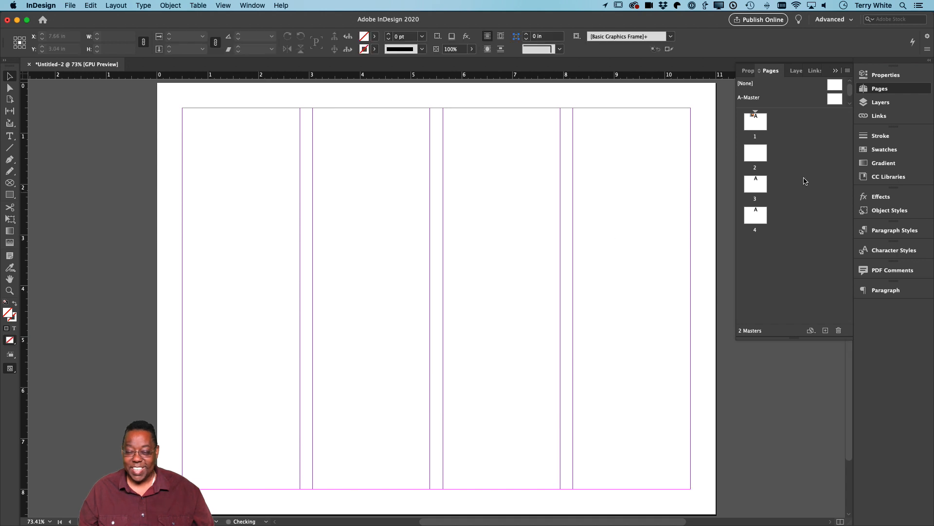
{"action": "scroll", "coordinate": [825, 104], "scroll_direction": "down", "scroll_amount": 1}
{"action": "left_click", "coordinate": [753, 98]}
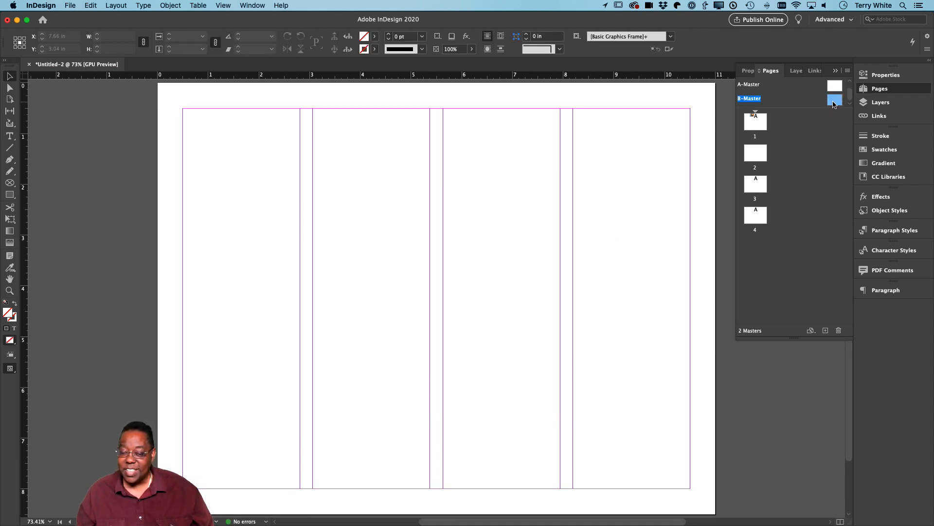
{"action": "left_click", "coordinate": [832, 91]}
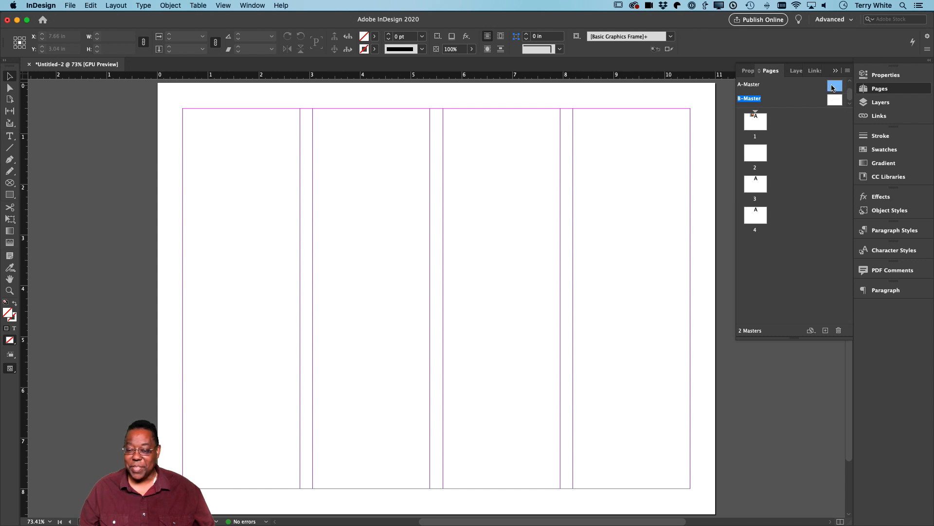
{"action": "left_click", "coordinate": [832, 101]}
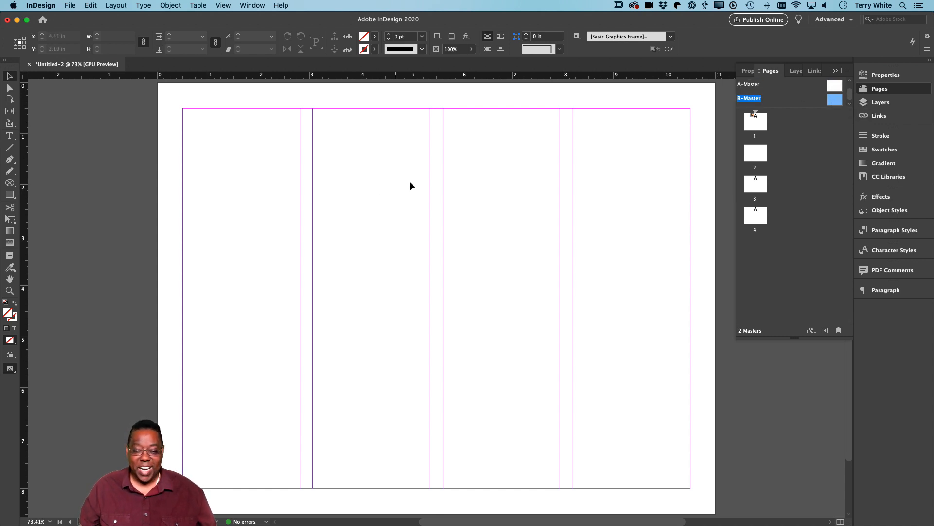
Step: Return to page 2 and delete the pair of row guides between its first and second rows
{"action": "double_click", "coordinate": [753, 130]}
{"action": "double_click", "coordinate": [750, 155]}
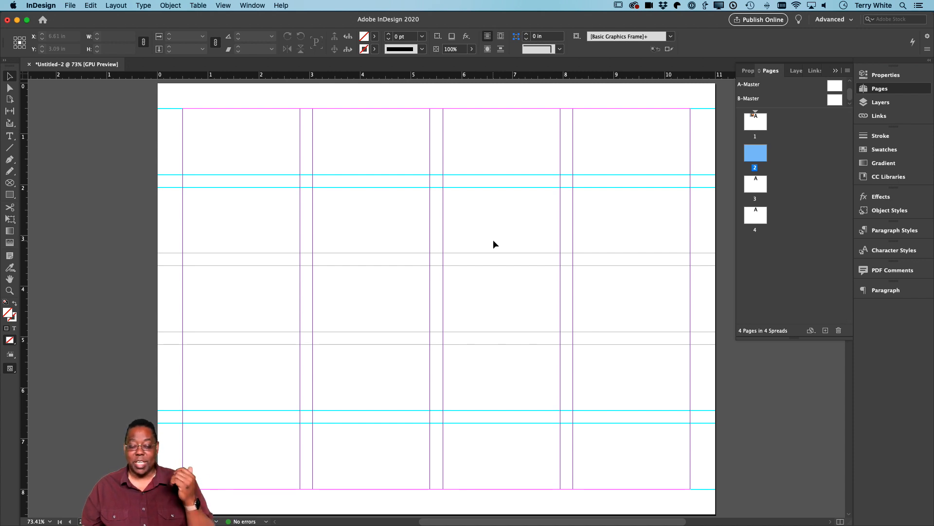
{"action": "left_click_drag", "start_coordinate": [140, 152], "coordinate": [248, 194]}
{"action": "key", "text": "Delete"}
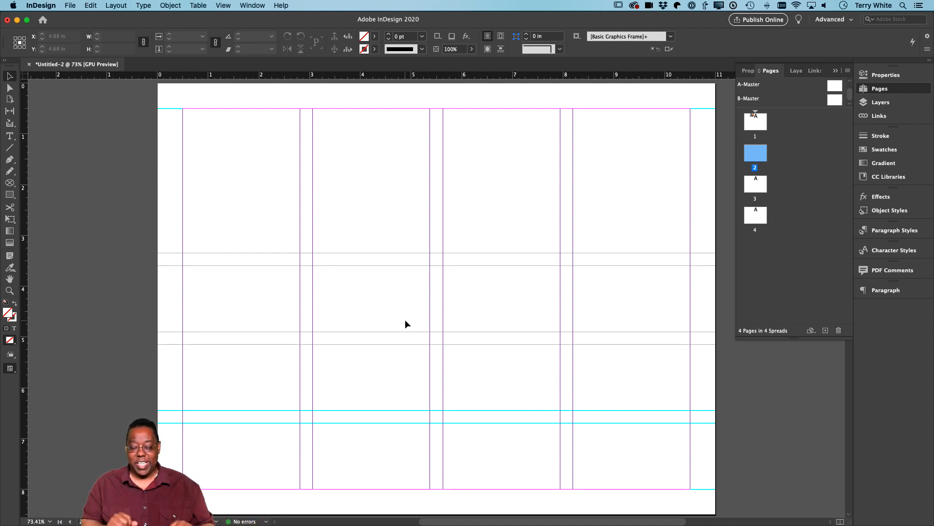
Step: Create a new 11 x 8.5 in landscape document with 4 pages and 1 column
{"action": "key", "text": "super+n"}
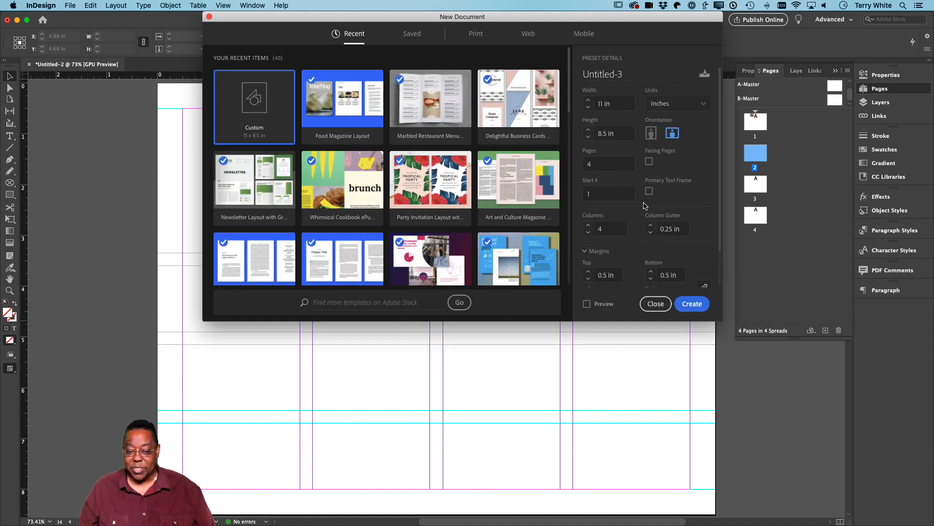
{"action": "left_click", "coordinate": [588, 226]}
{"action": "left_click", "coordinate": [588, 225]}
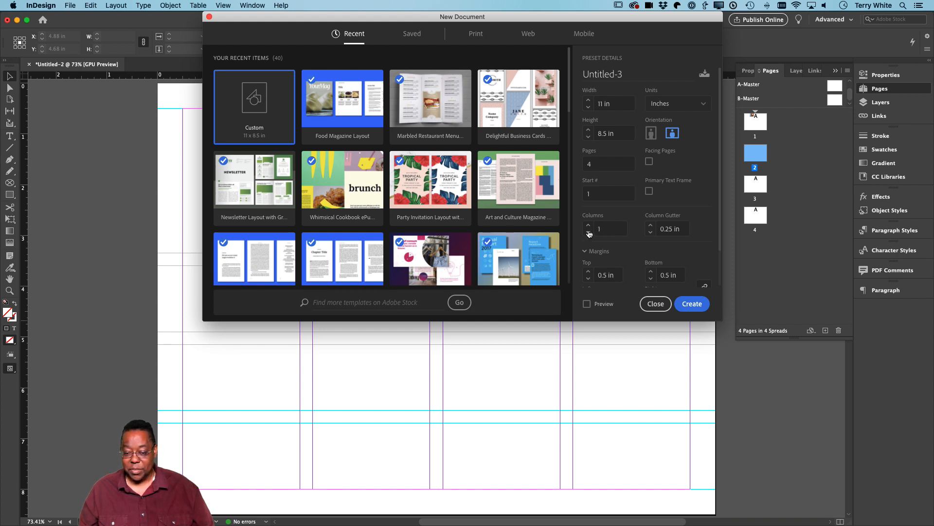
{"action": "left_click", "coordinate": [692, 303]}
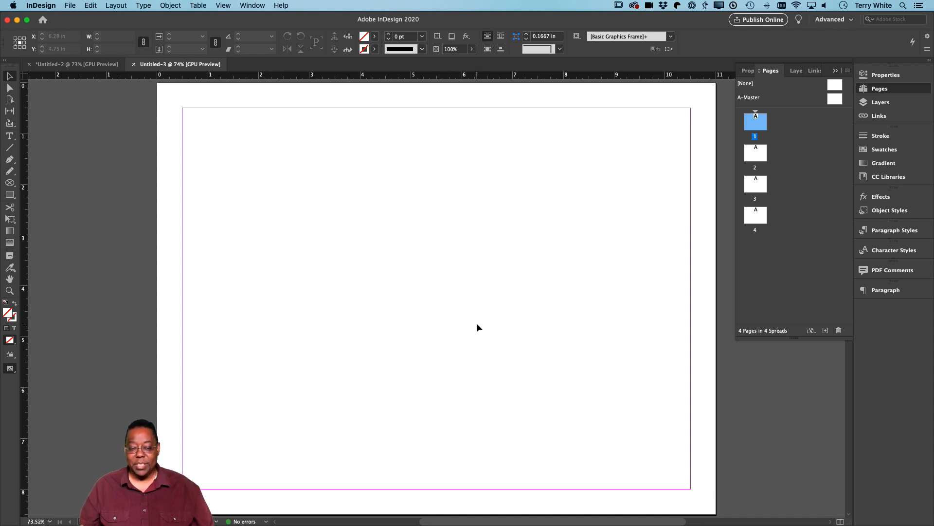
Step: Try guides on page 1 with 5 rows and 3 columns, both with 1.5 in gutters, and undo them
{"action": "left_click", "coordinate": [111, 5]}
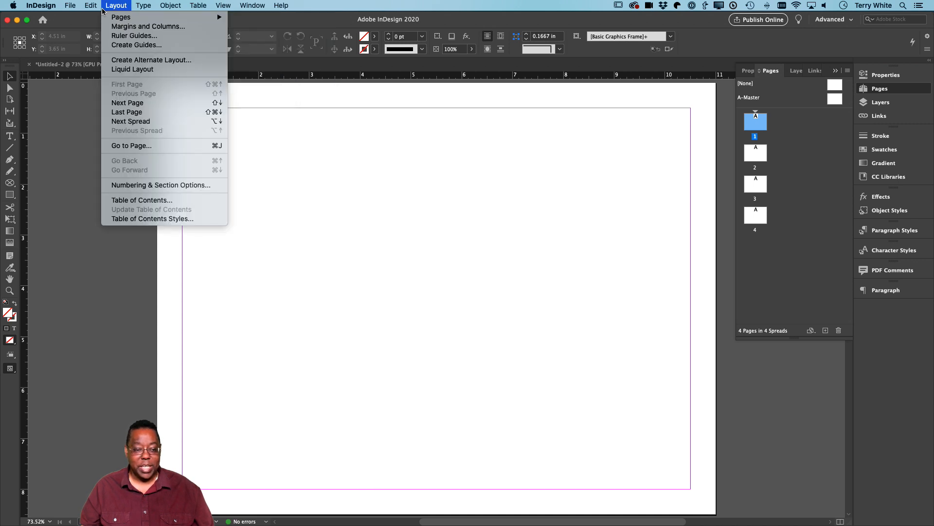
{"action": "left_click", "coordinate": [128, 46]}
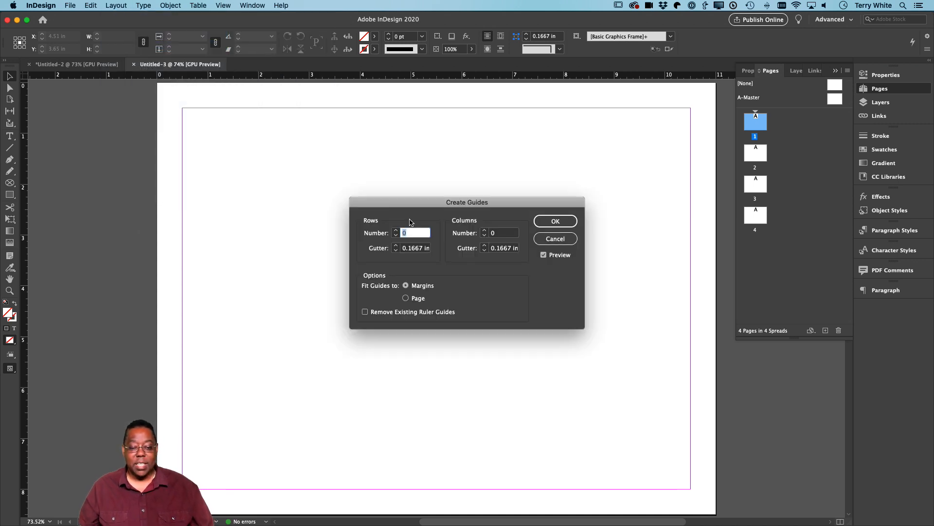
{"action": "type", "text": "5"}
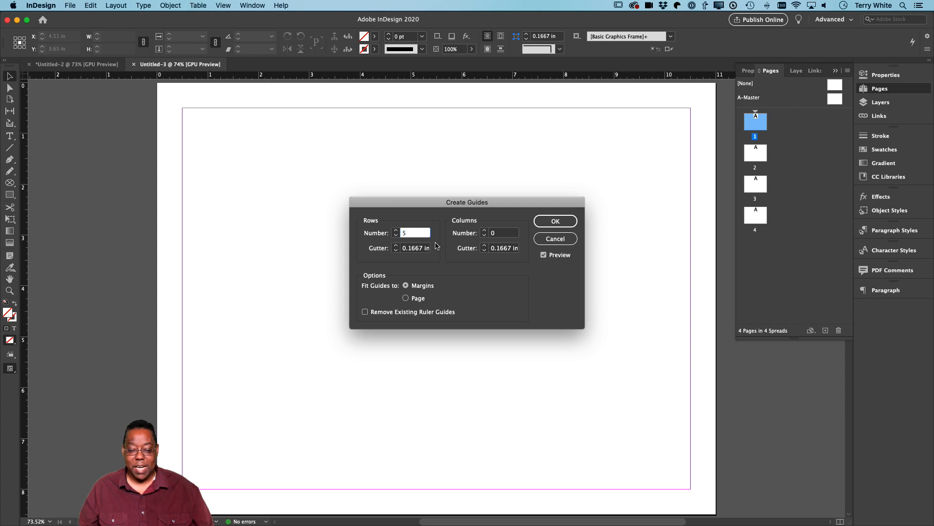
{"action": "key", "text": "Tab"}
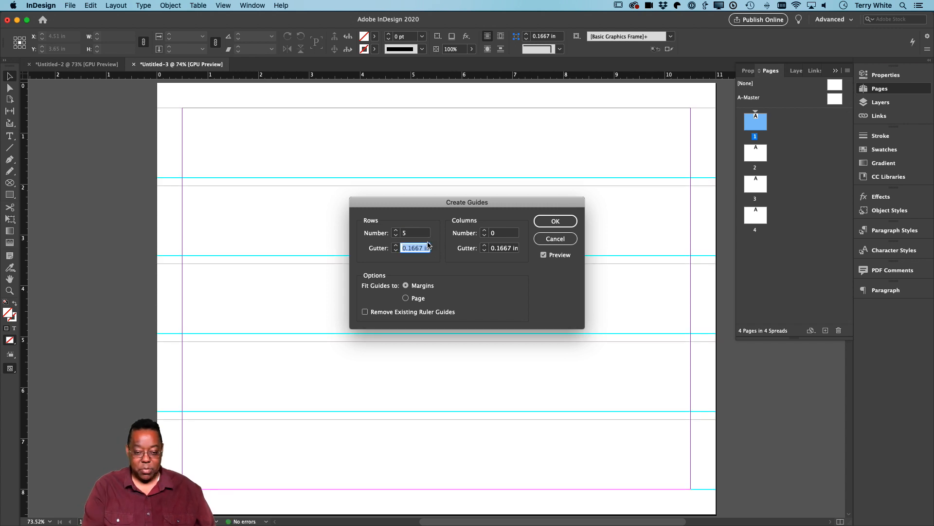
{"action": "type", "text": "."}
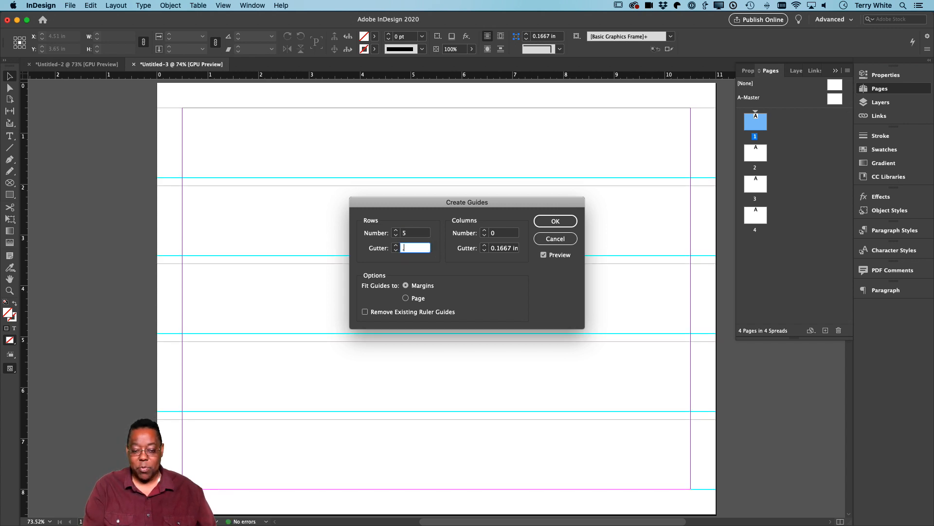
{"action": "type", "text": "1"}
{"action": "key", "text": "Tab"}
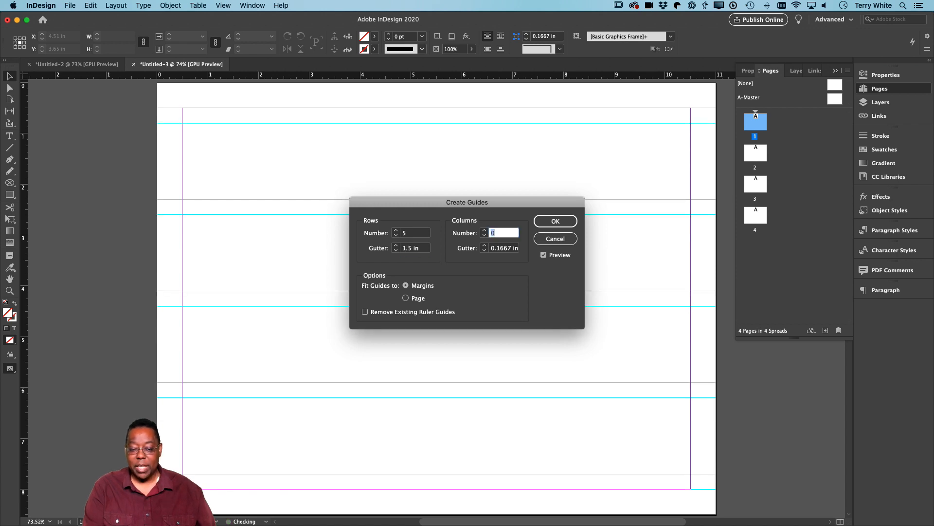
{"action": "type", "text": "3"}
{"action": "key", "text": "Tab"}
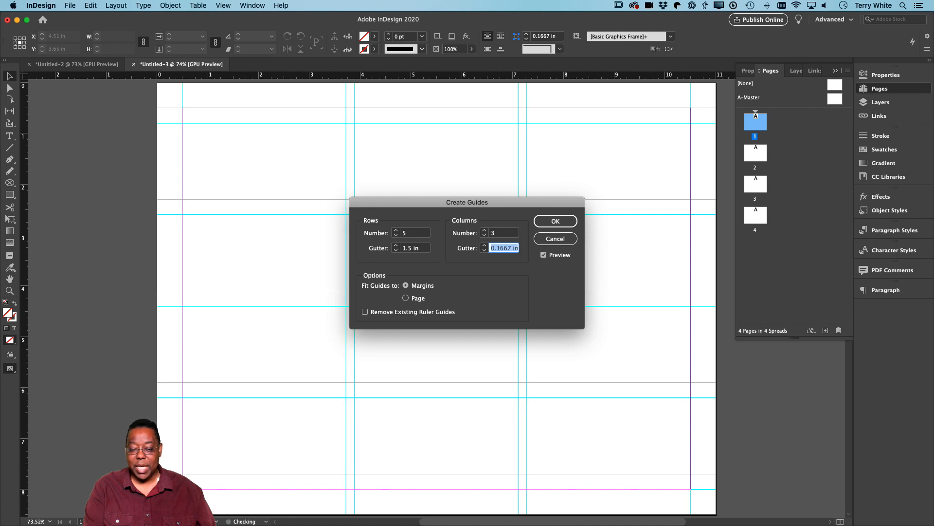
{"action": "type", "text": "1.5"}
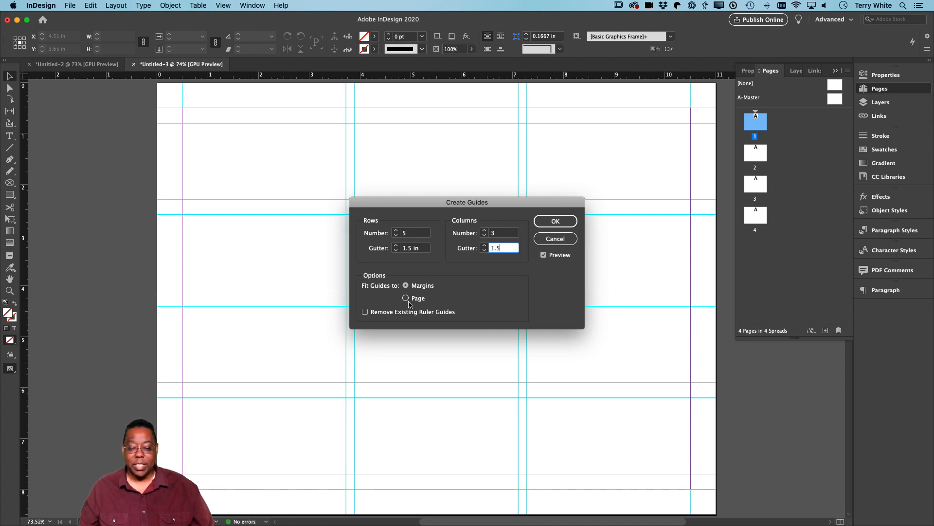
{"action": "left_click", "coordinate": [541, 222]}
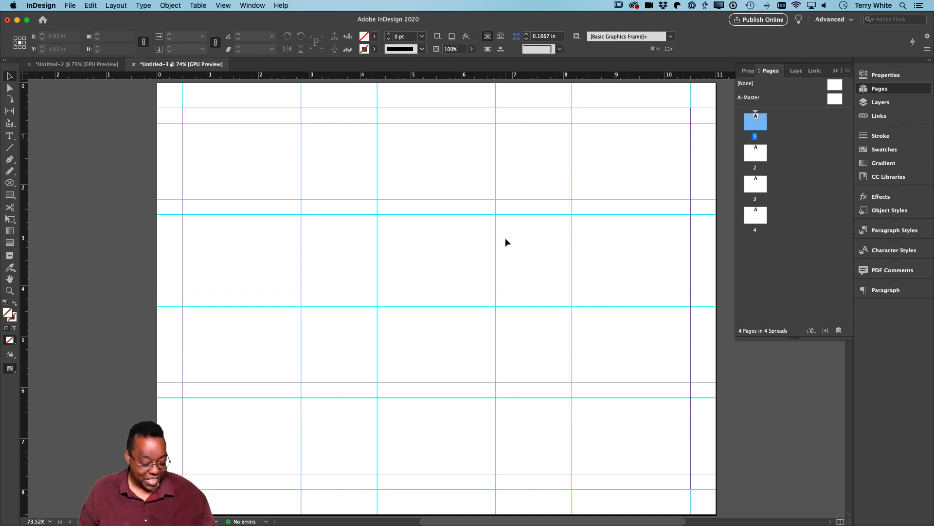
{"action": "key", "text": "super+z"}
Step: Create guides on page 1 with 5 rows and 4 columns, both with 0.15 in gutters, fitted to the margins
{"action": "left_click", "coordinate": [115, 5]}
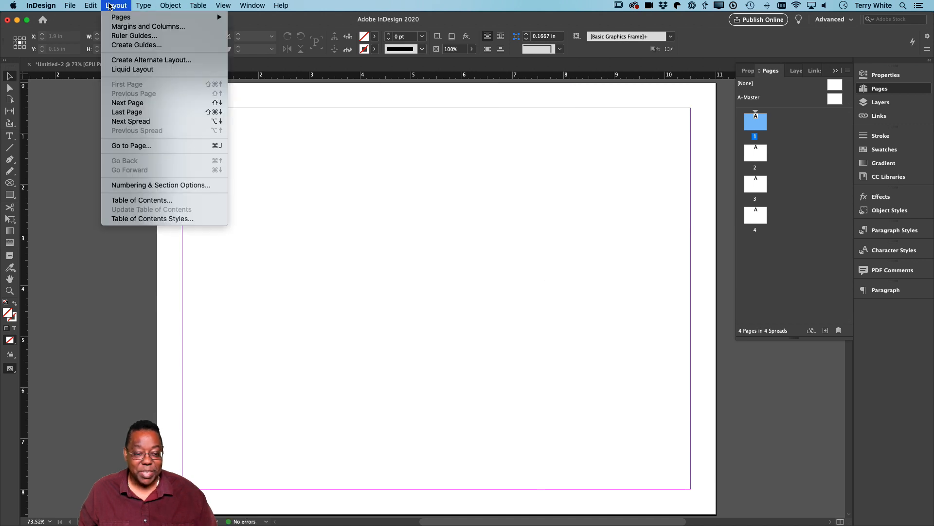
{"action": "left_click", "coordinate": [137, 44]}
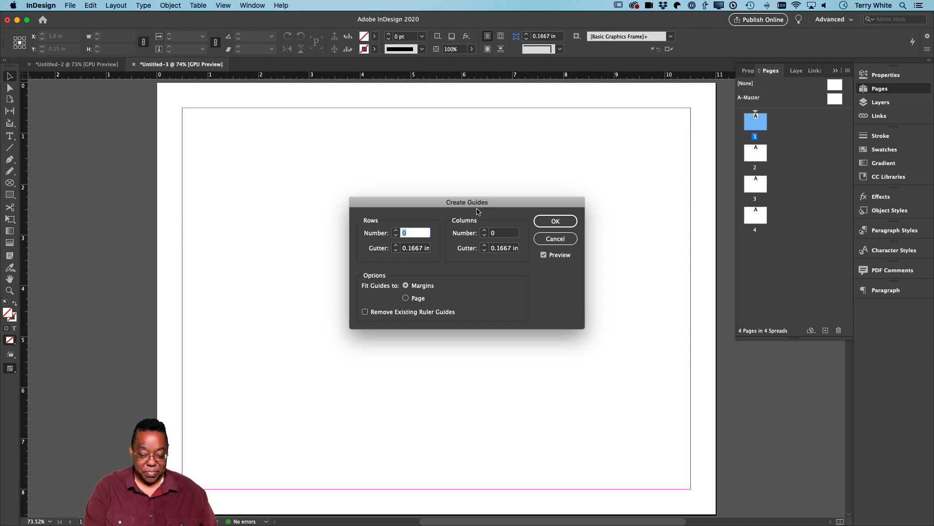
{"action": "type", "text": "5"}
{"action": "key", "text": "Tab"}
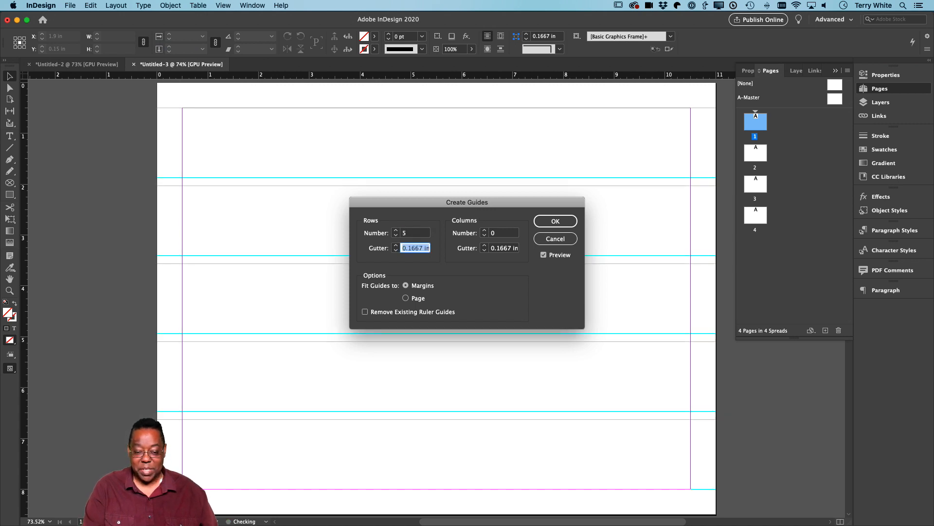
{"action": "type", "text": "0.15"}
{"action": "key", "text": "Tab"}
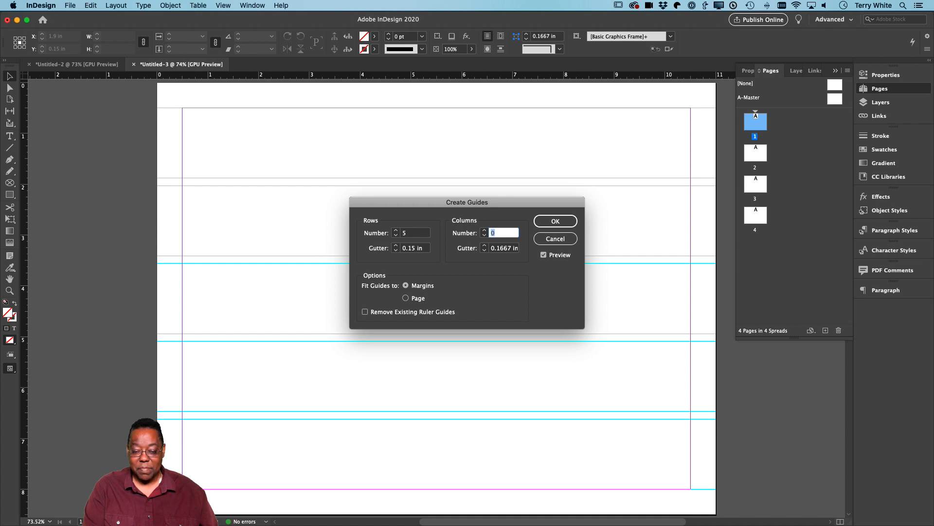
{"action": "type", "text": "4"}
{"action": "key", "text": "Tab"}
{"action": "type", "text": ".156"}
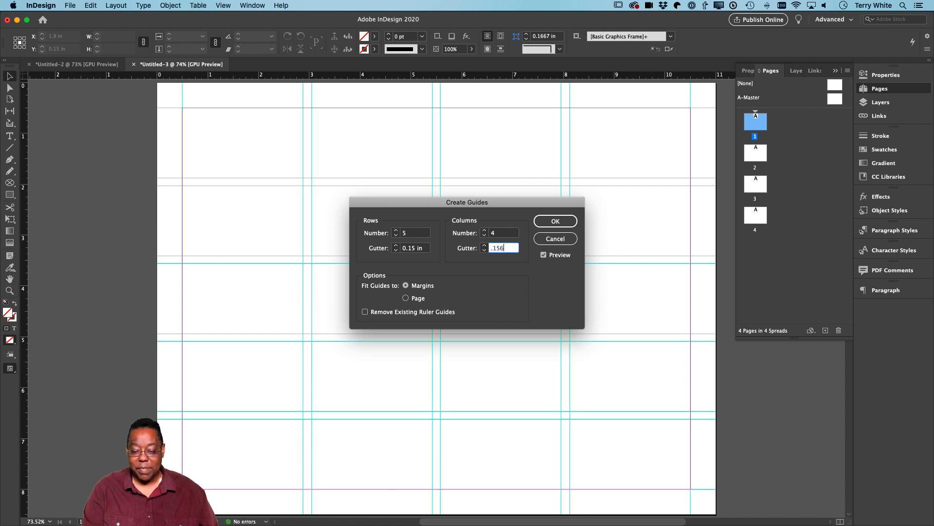
{"action": "key", "text": "BackSpace"}
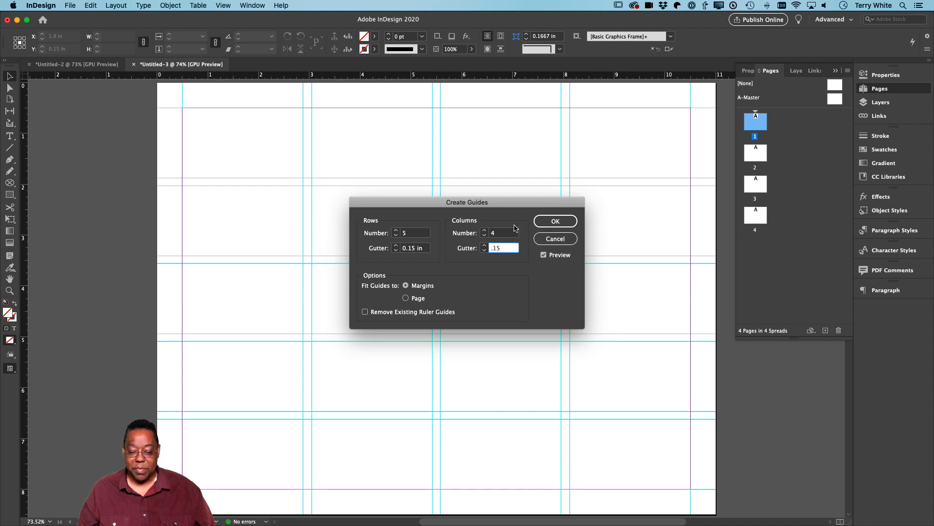
{"action": "left_click", "coordinate": [545, 217]}
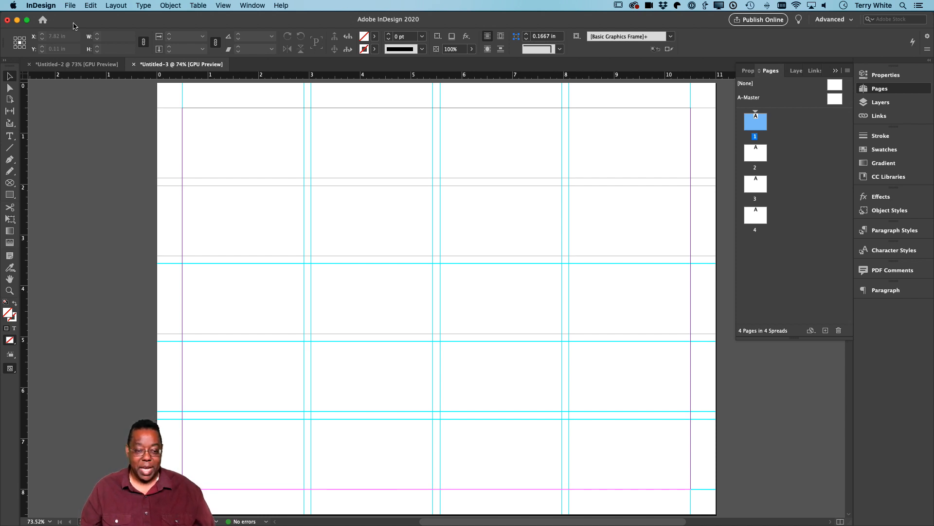
Step: Replace the existing ruler guides on page 1 with 4 rows and 3 columns of guides fitted to the margins
{"action": "left_click", "coordinate": [115, 5]}
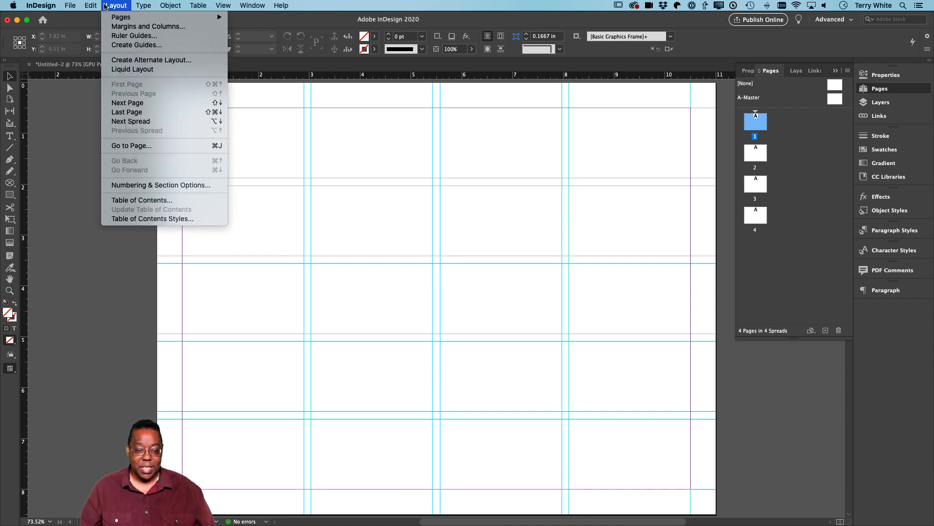
{"action": "left_click", "coordinate": [127, 45]}
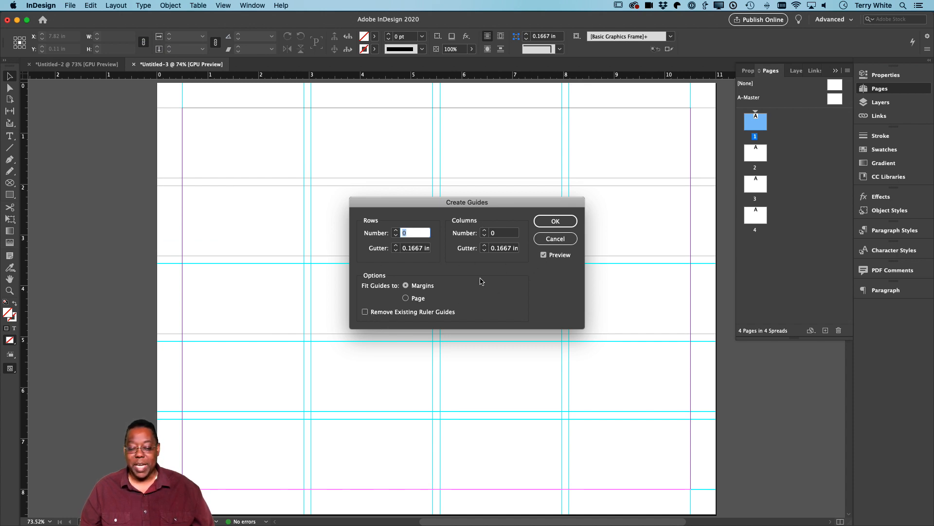
{"action": "left_click", "coordinate": [398, 314]}
{"action": "left_click", "coordinate": [395, 234]}
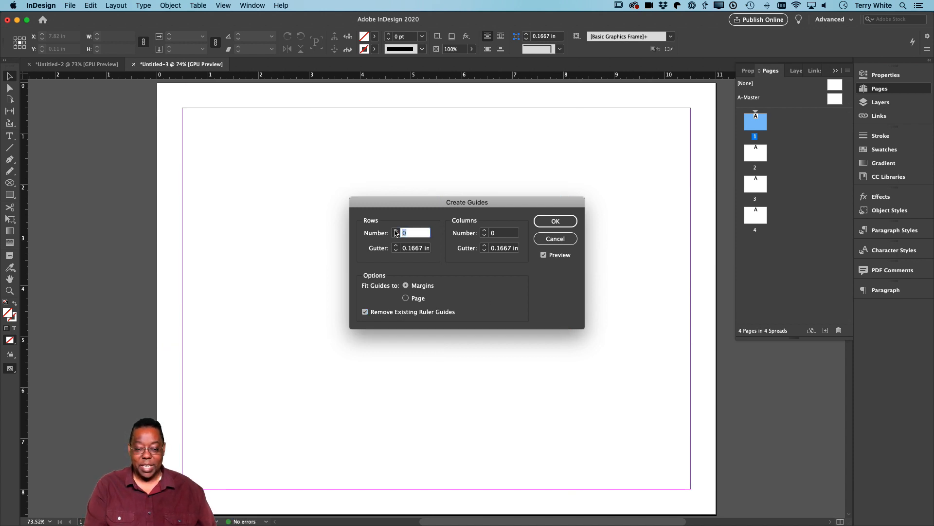
{"action": "type", "text": "4"}
{"action": "key", "text": "Tab"}
{"action": "key", "text": "Tab"}
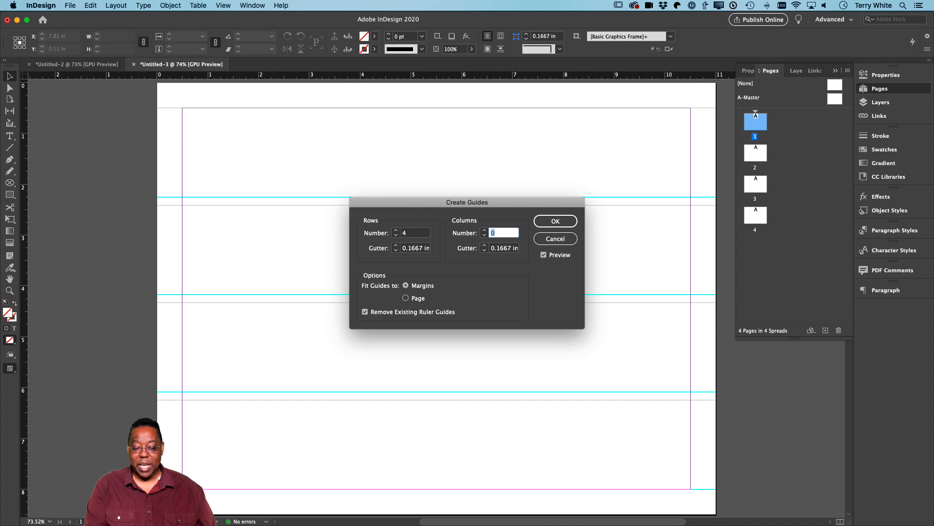
{"action": "type", "text": "3"}
{"action": "key", "text": "Tab"}
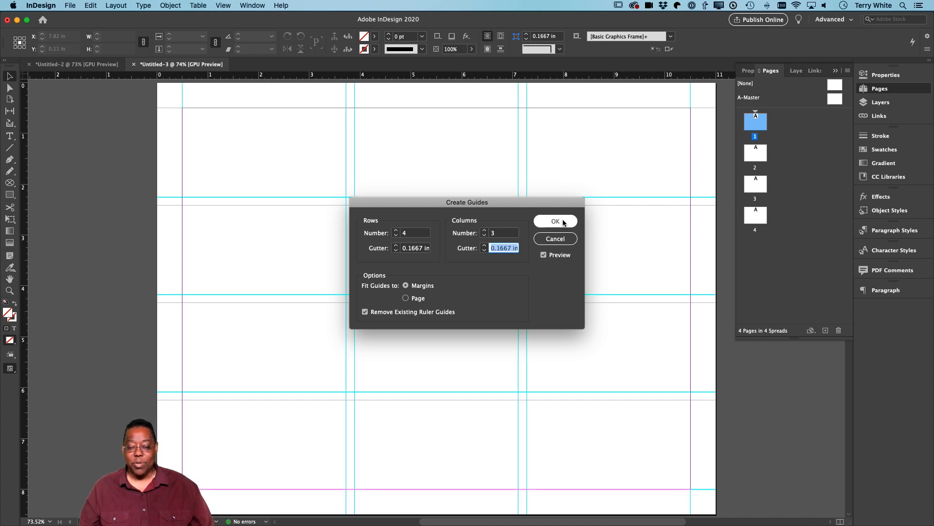
{"action": "left_click", "coordinate": [562, 222]}
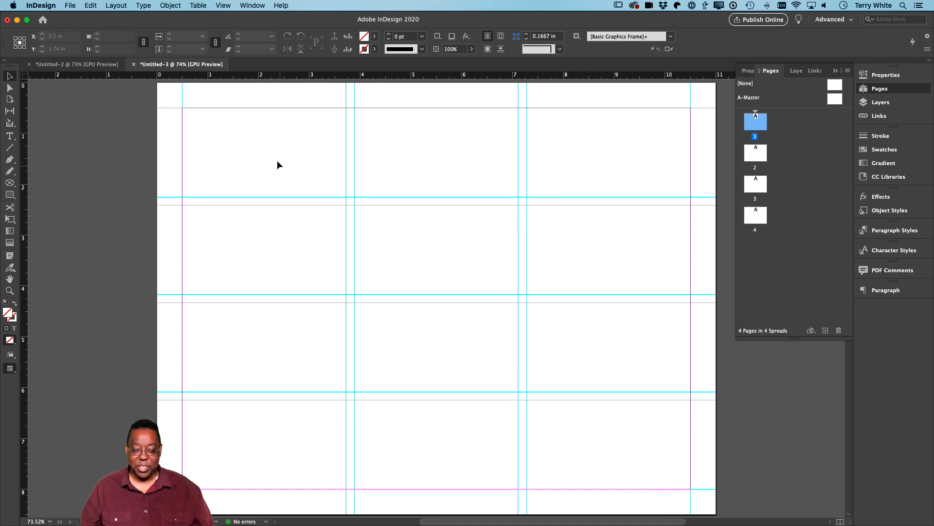
Step: Select all the interior row and column guides on page 1 together and delete them
{"action": "left_click_drag", "start_coordinate": [272, 151], "coordinate": [620, 433]}
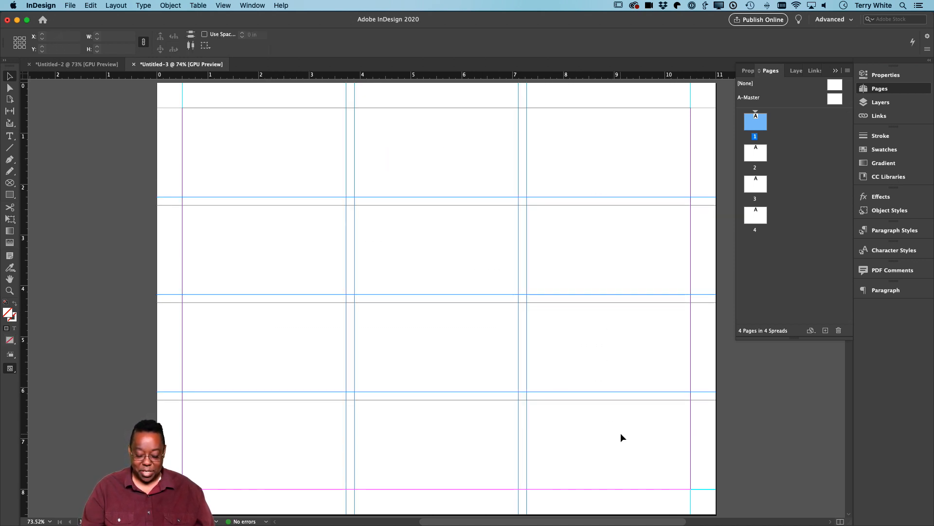
{"action": "key", "text": "Delete"}
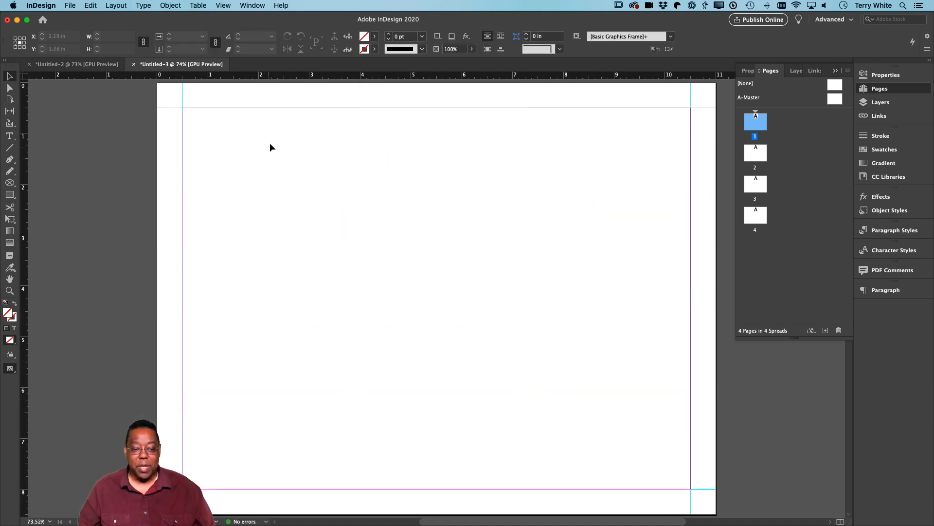
Step: Show the document grid on page 1
{"action": "left_click", "coordinate": [223, 6]}
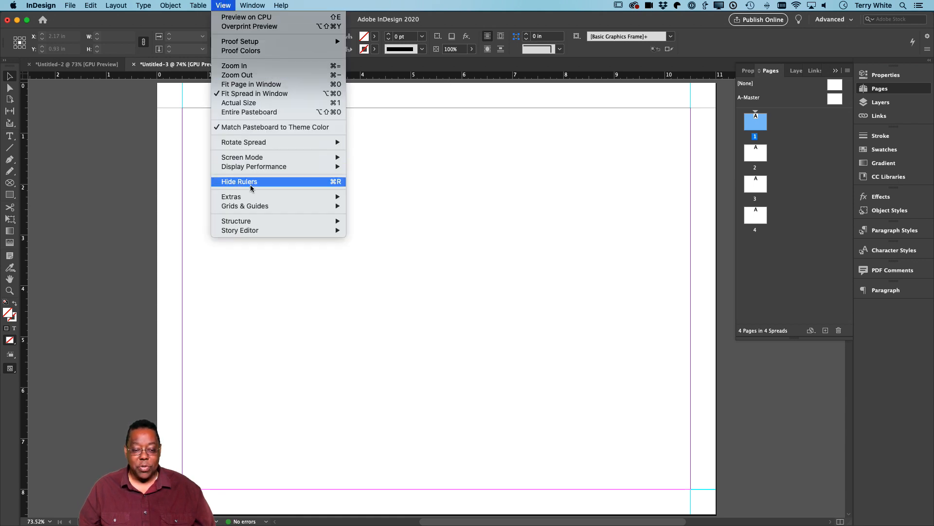
{"action": "mouse_move", "coordinate": [253, 210]}
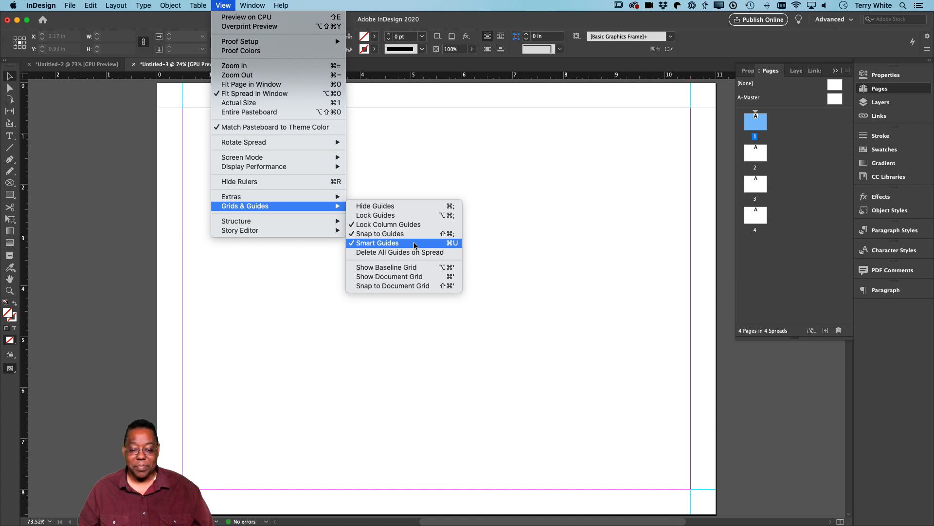
{"action": "left_click", "coordinate": [416, 281]}
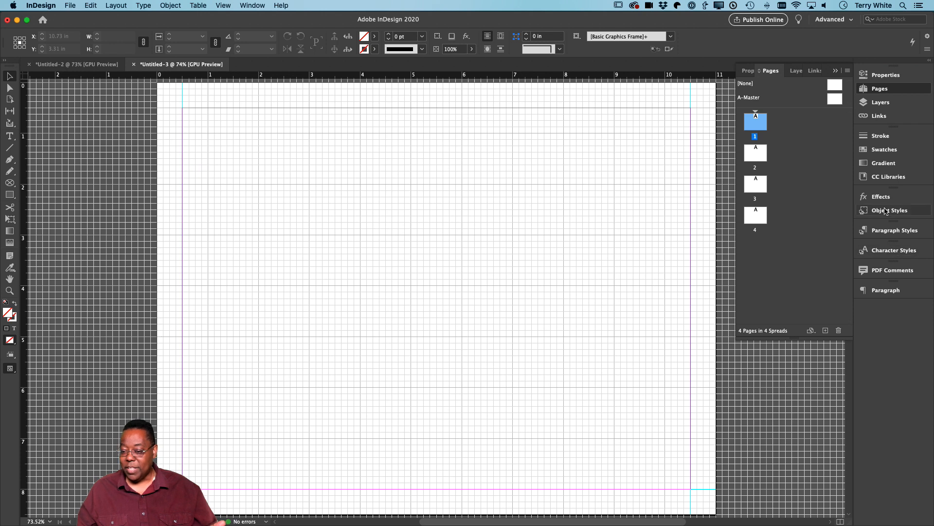
Step: Place the TWP-landscape-7 harbour photo from the Adobe Live 2020 library near the middle of page 1, about 2.33 in wide
{"action": "left_click", "coordinate": [886, 178]}
{"action": "scroll", "coordinate": [811, 266], "scroll_direction": "up", "scroll_amount": 5}
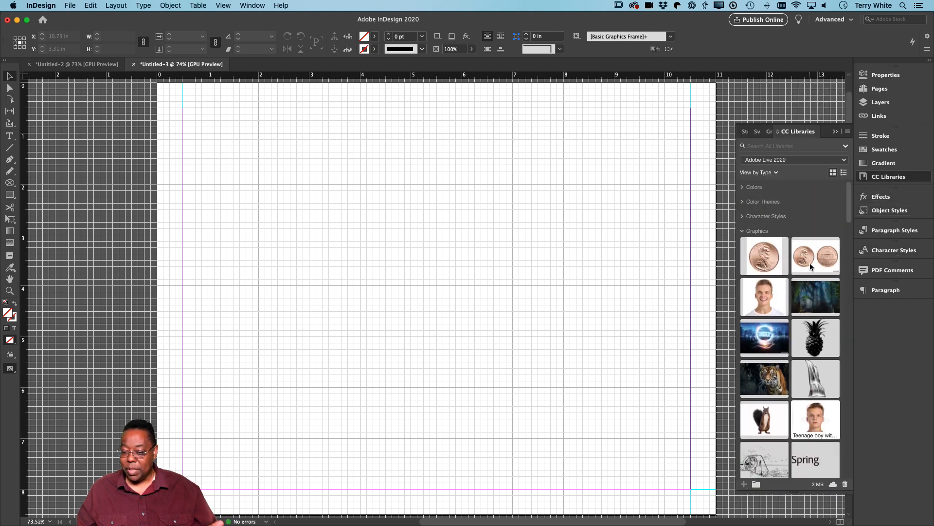
{"action": "scroll", "coordinate": [811, 267], "scroll_direction": "down", "scroll_amount": 3}
{"action": "scroll", "coordinate": [811, 267], "scroll_direction": "down", "scroll_amount": 5}
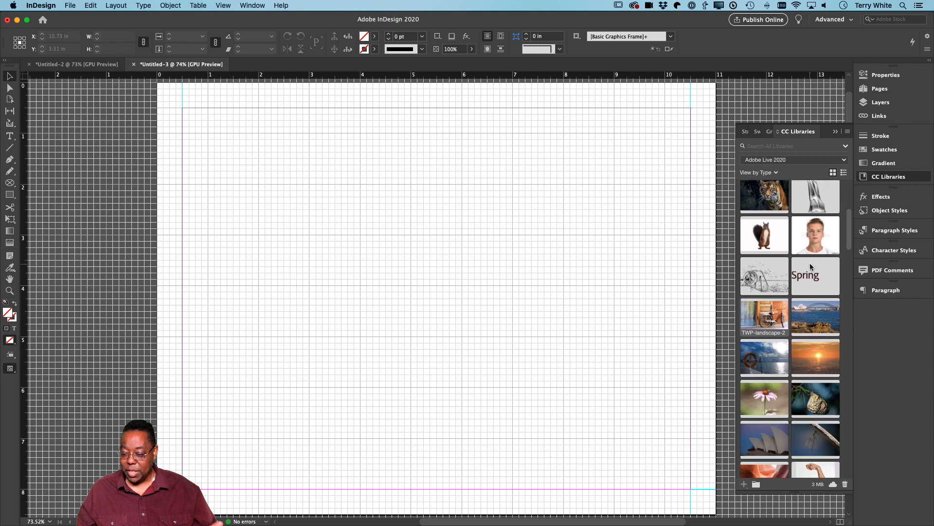
{"action": "left_click_drag", "start_coordinate": [810, 288], "coordinate": [377, 255]}
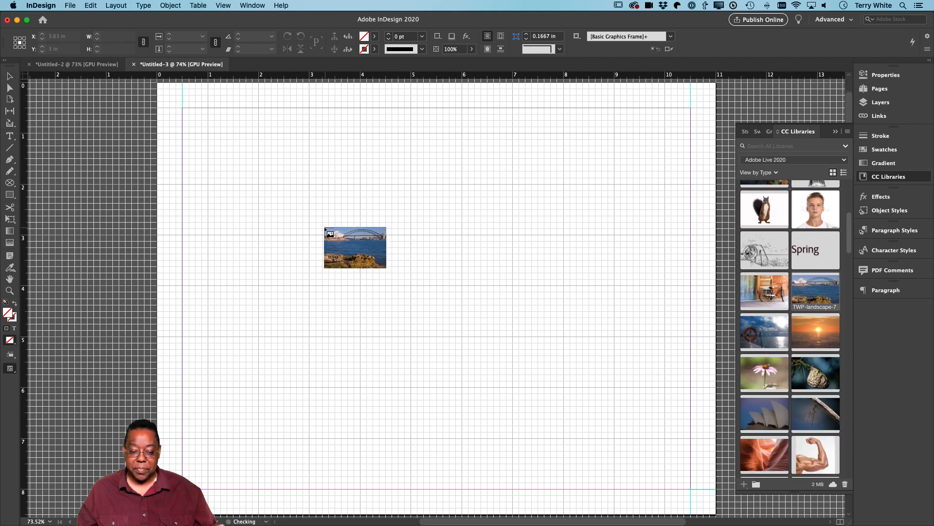
{"action": "left_click_drag", "start_coordinate": [323, 227], "coordinate": [449, 311]}
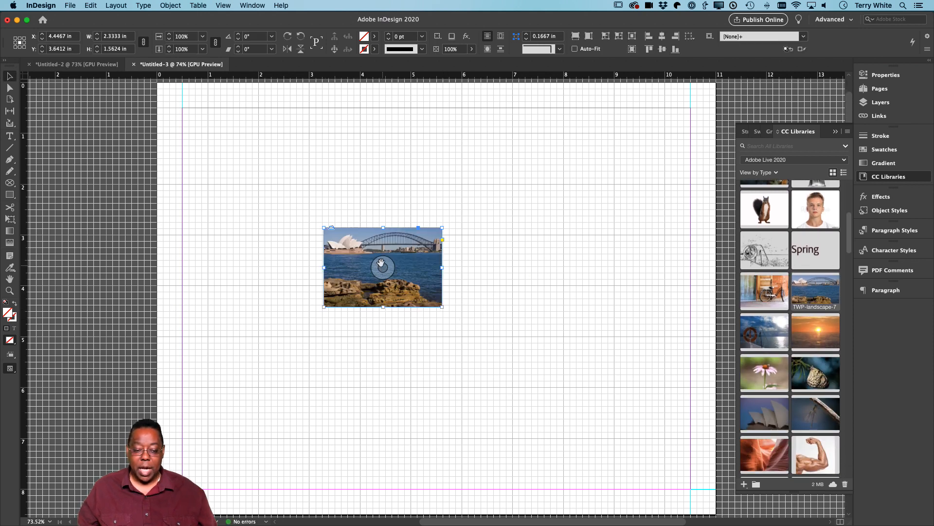
Step: Move the harbour photo freely up and to the right, to about X 4.71 in, Y 2.57 in
{"action": "left_click_drag", "start_coordinate": [345, 235], "coordinate": [355, 182]}
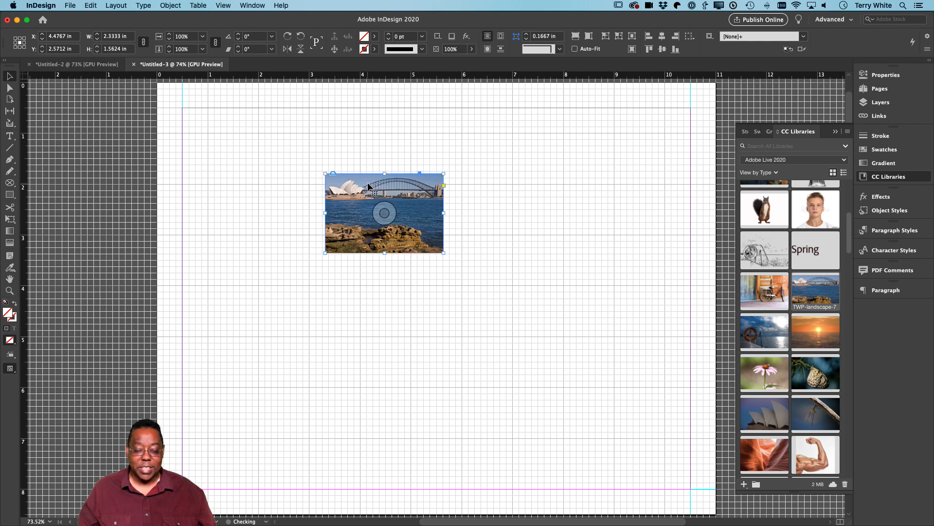
{"action": "key", "text": "super+2"}
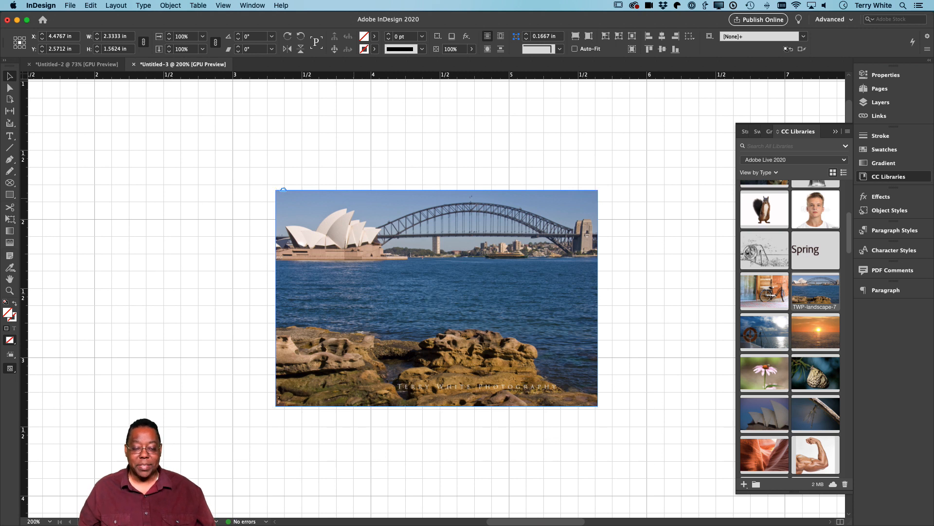
{"action": "left_click_drag", "start_coordinate": [342, 204], "coordinate": [374, 204]}
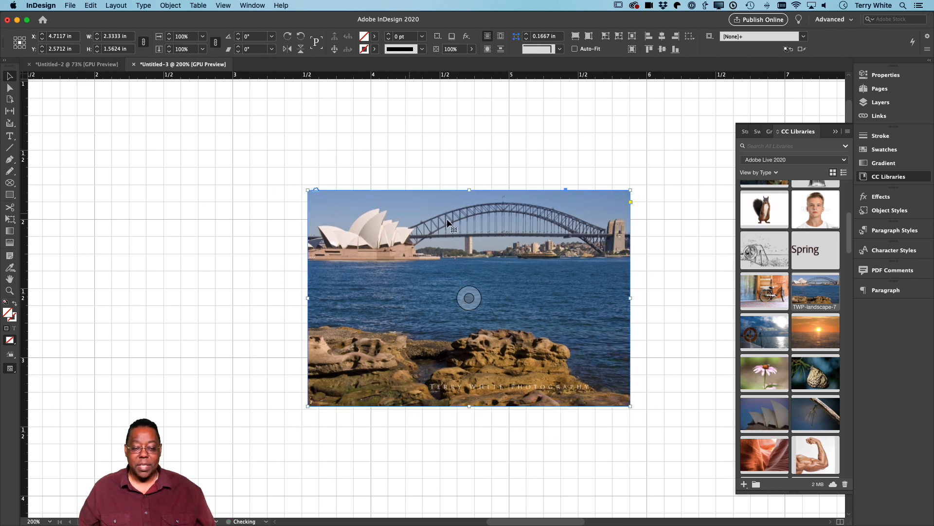
Step: Turn on snapping to the document grid and move the harbour photo up and left to about X 4.54 in, Y 2.41 in
{"action": "left_click", "coordinate": [224, 5]}
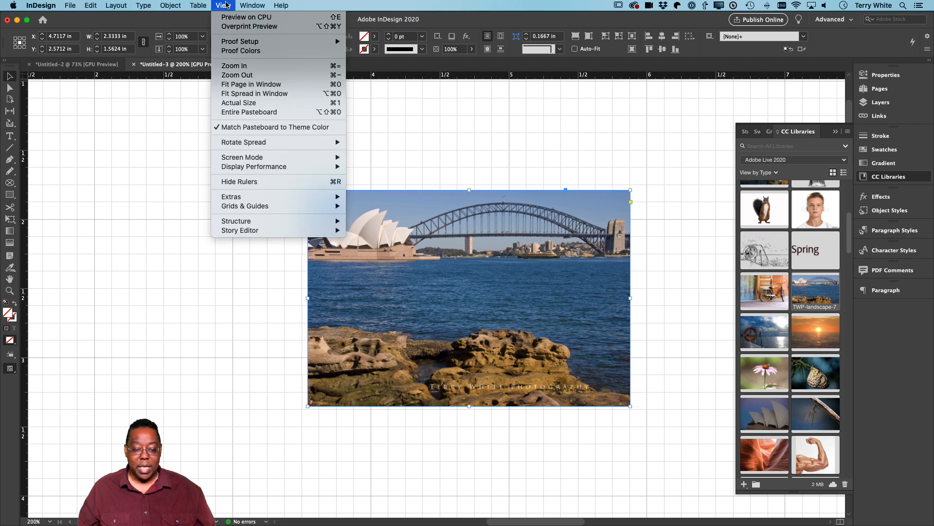
{"action": "mouse_move", "coordinate": [267, 210]}
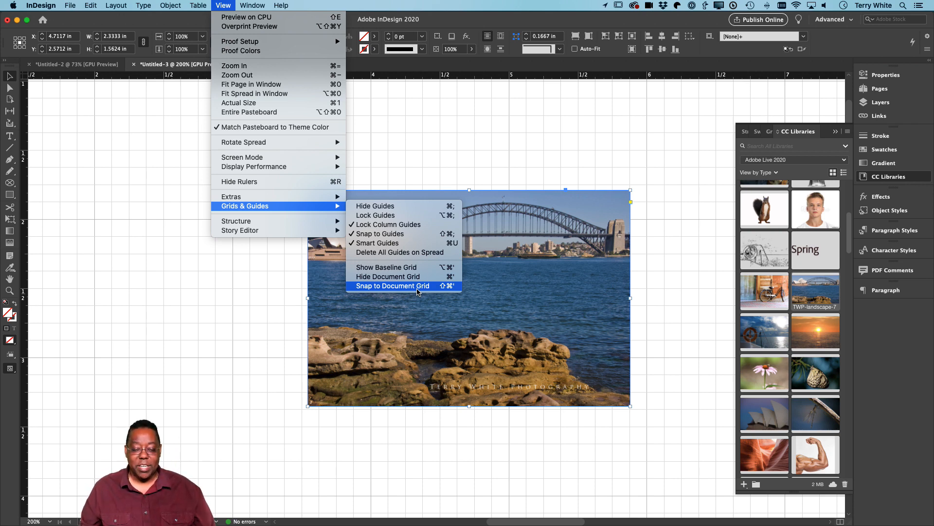
{"action": "left_click", "coordinate": [417, 291]}
{"action": "left_click_drag", "start_coordinate": [422, 229], "coordinate": [396, 211]}
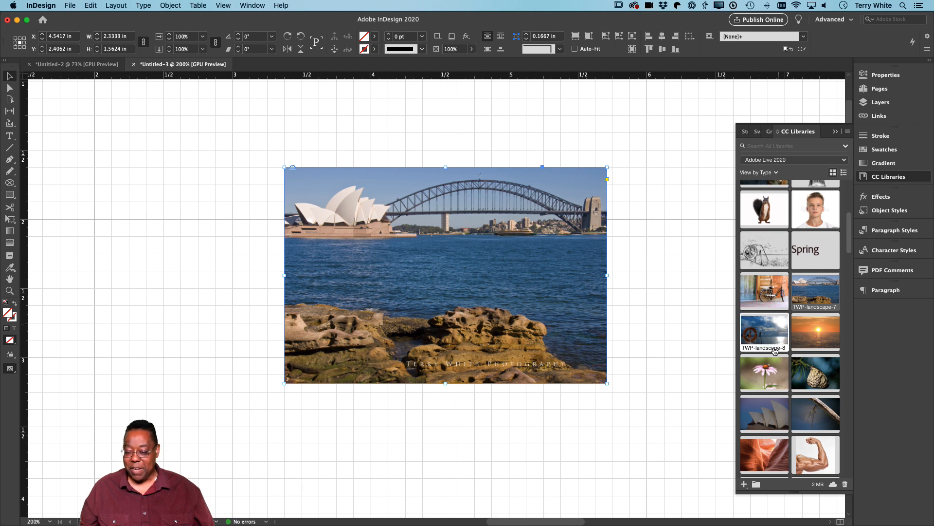
Step: Place the TWP-landscape-8 lifebuoy photo below the harbour photo, about 1.67 in wide, and align their left edges on the grid
{"action": "left_click_drag", "start_coordinate": [768, 331], "coordinate": [603, 385]}
{"action": "left_click_drag", "start_coordinate": [329, 409], "coordinate": [560, 431]}
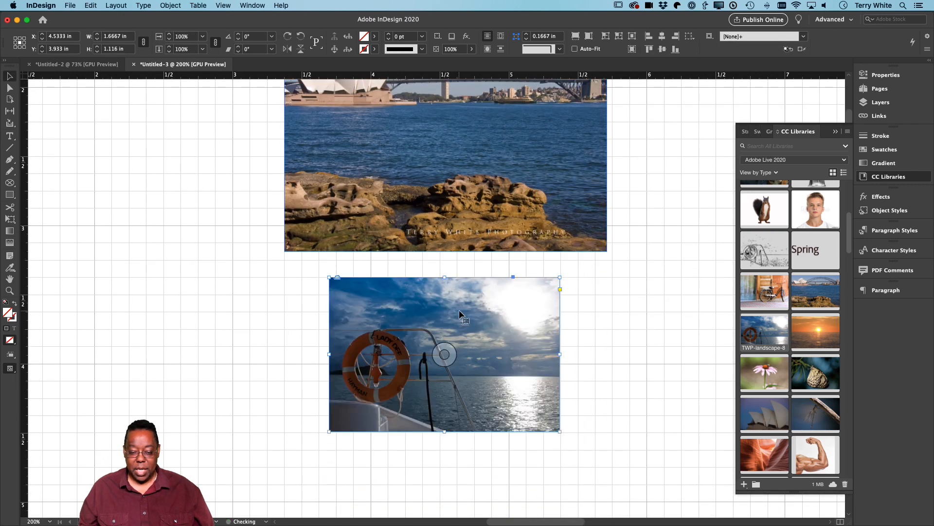
{"action": "left_click_drag", "start_coordinate": [470, 308], "coordinate": [425, 303]}
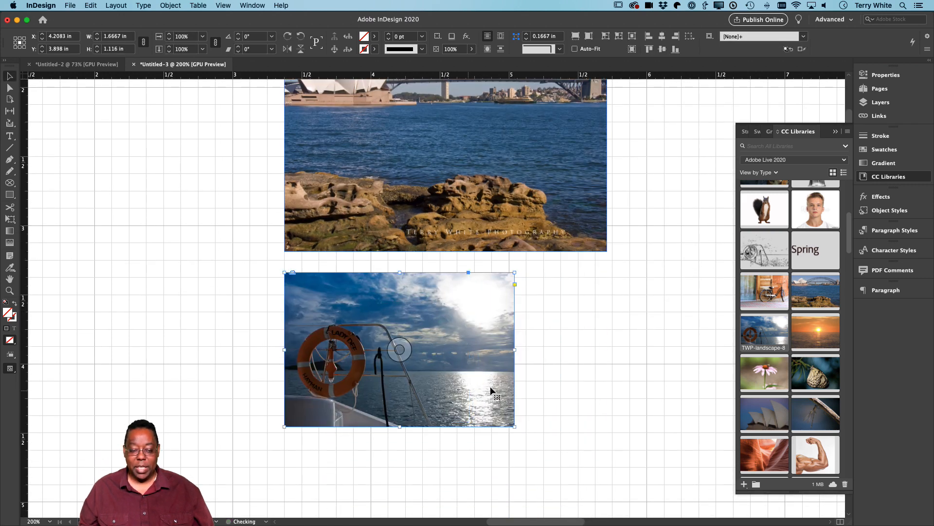
Step: Hide the document grid behind the two placed photos
{"action": "left_click", "coordinate": [224, 6]}
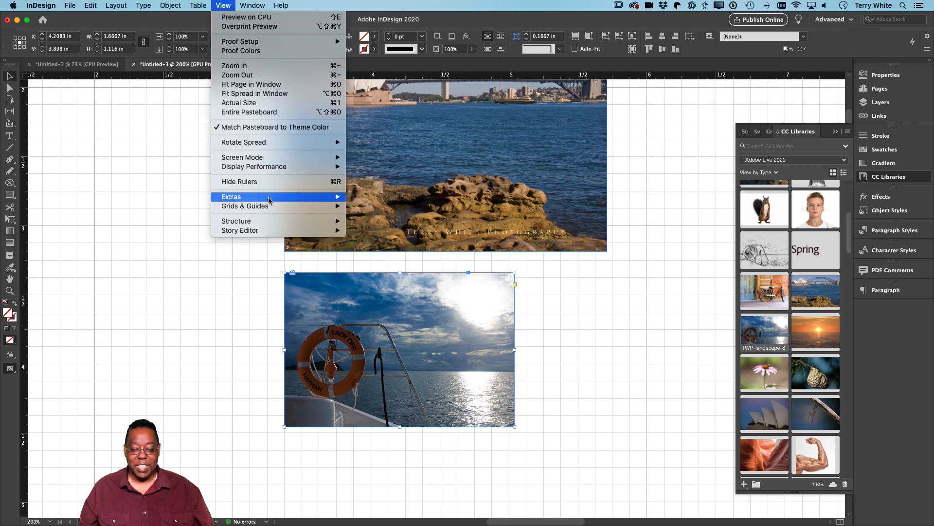
{"action": "mouse_move", "coordinate": [286, 208]}
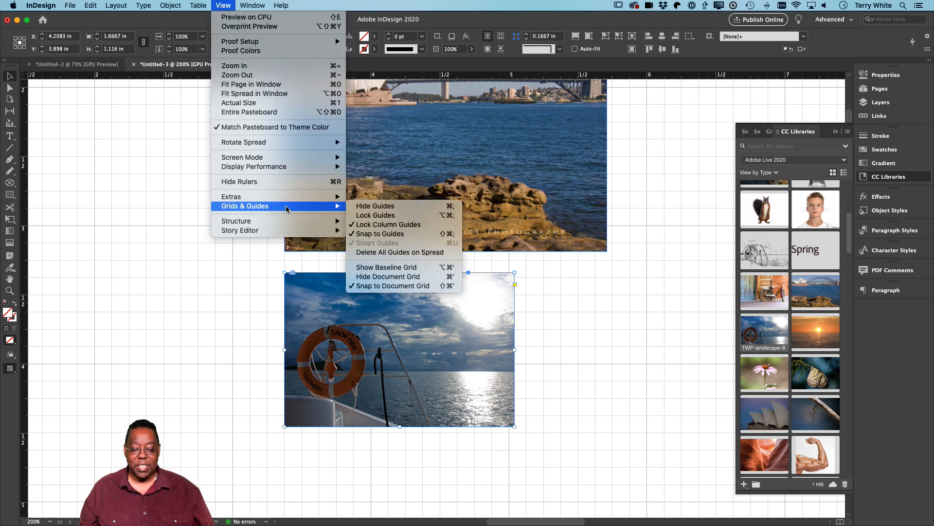
{"action": "left_click", "coordinate": [378, 274]}
{"action": "mouse_move", "coordinate": [356, 300]}
{"action": "left_mouse_down"}
{"action": "mouse_move", "coordinate": [331, 296]}
{"action": "mouse_move", "coordinate": [355, 296]}
{"action": "left_mouse_up"}
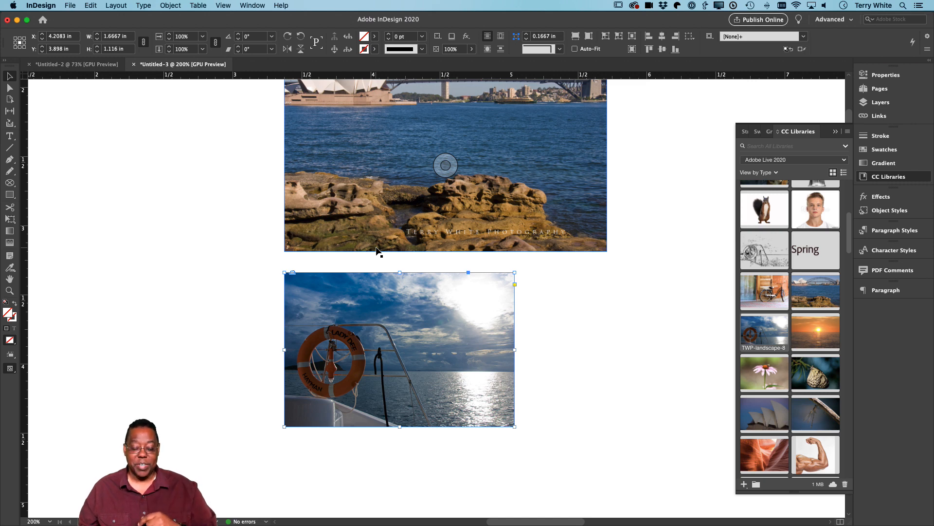
Step: Switch to the Untitled-2 document and show the baseline grid on the four-column page with the bicycle photo
{"action": "left_click", "coordinate": [86, 65]}
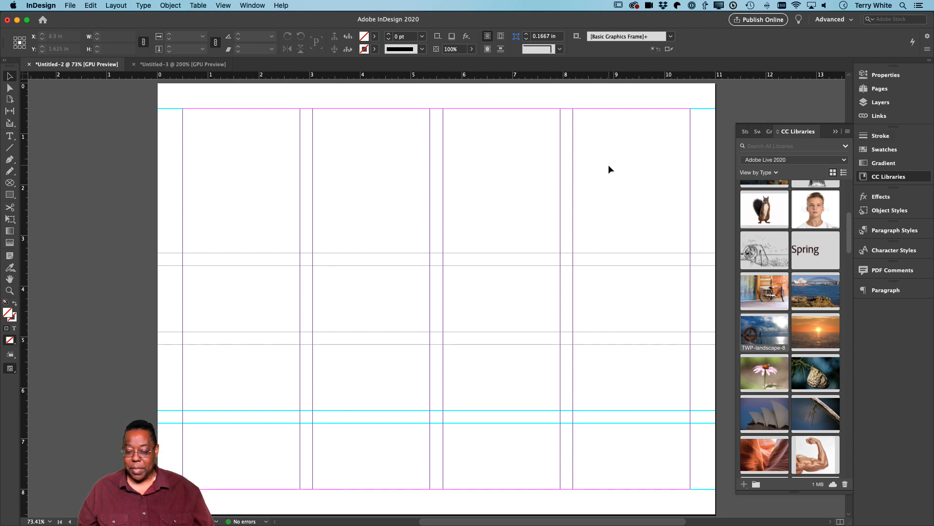
{"action": "scroll", "coordinate": [608, 165], "scroll_direction": "down", "scroll_amount": 10}
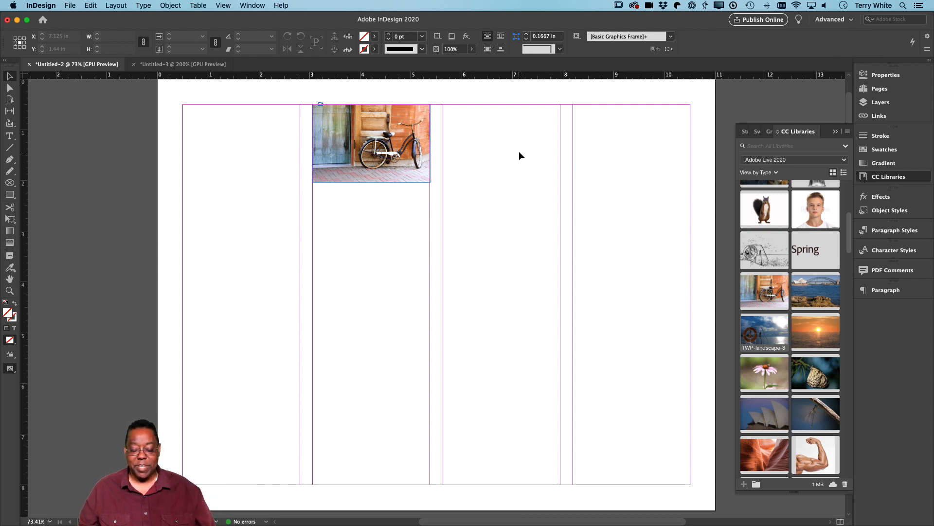
{"action": "left_click", "coordinate": [223, 6]}
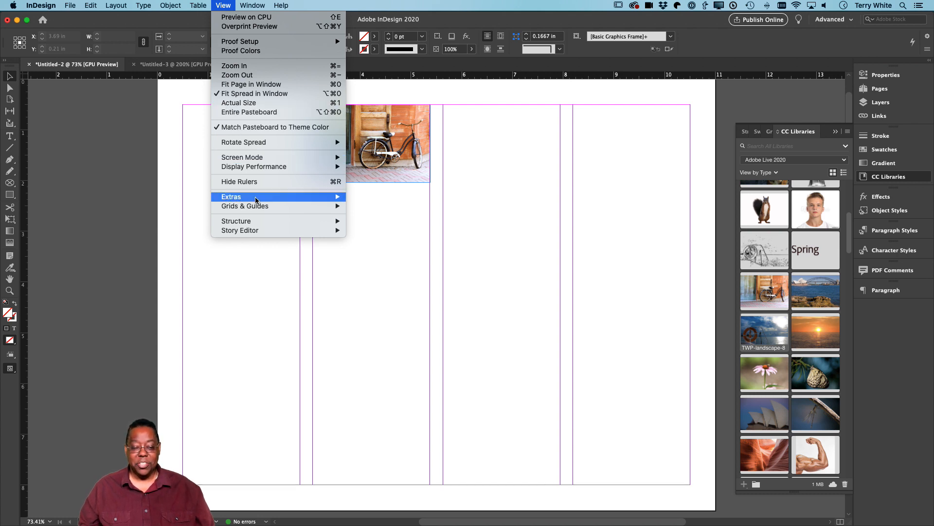
{"action": "mouse_move", "coordinate": [265, 209]}
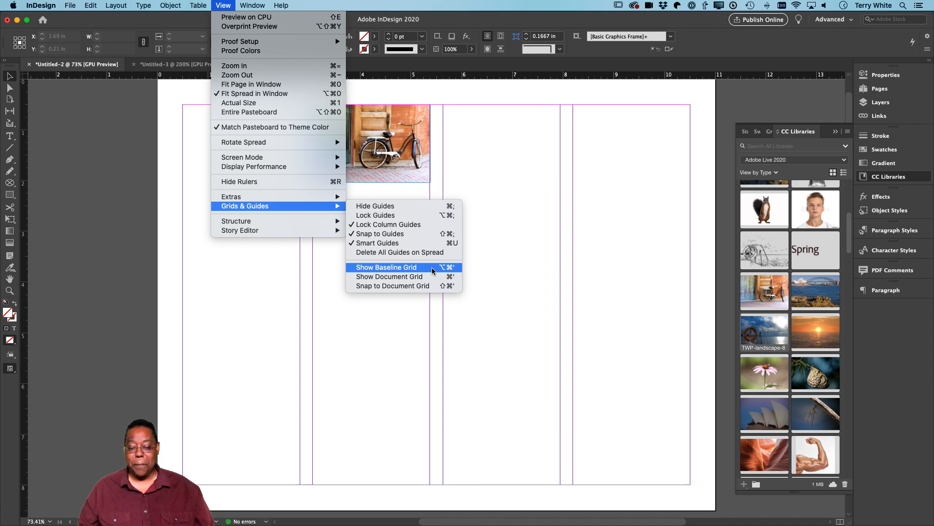
{"action": "left_click", "coordinate": [432, 268]}
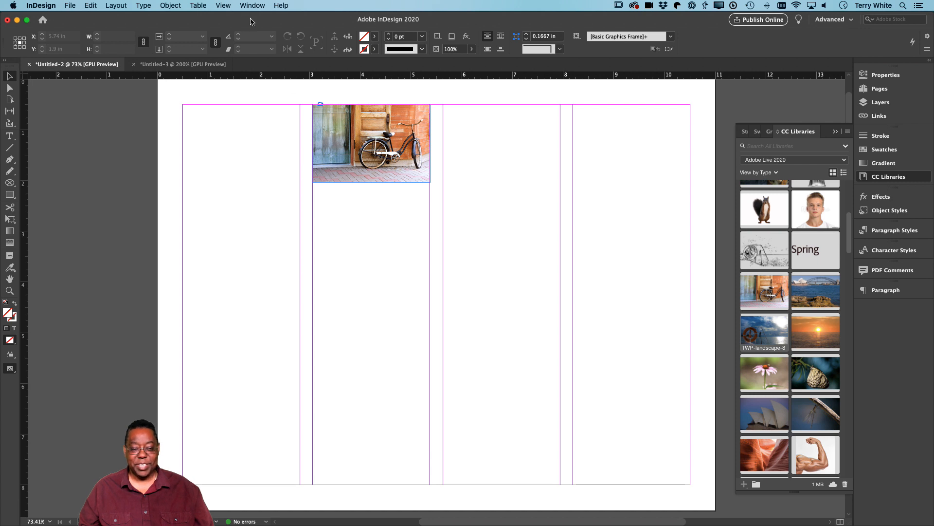
{"action": "left_click", "coordinate": [223, 6]}
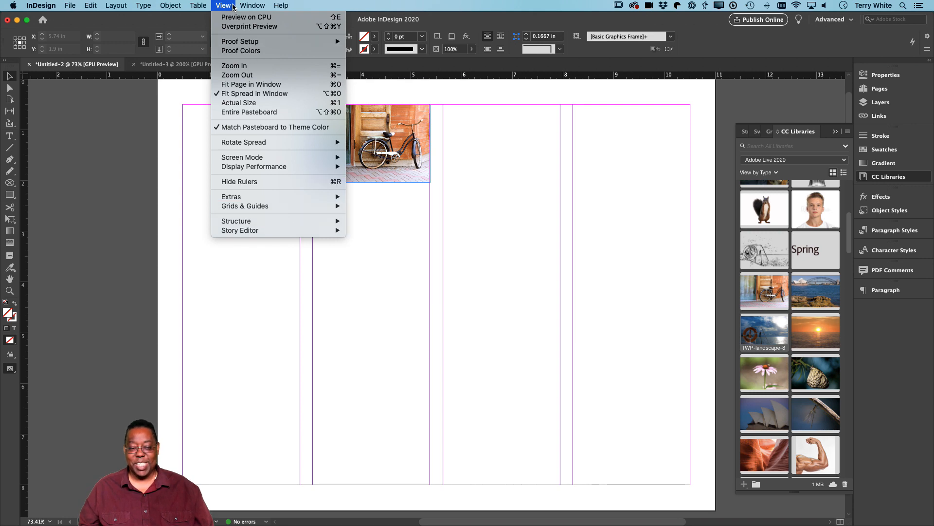
{"action": "left_click", "coordinate": [321, 86]}
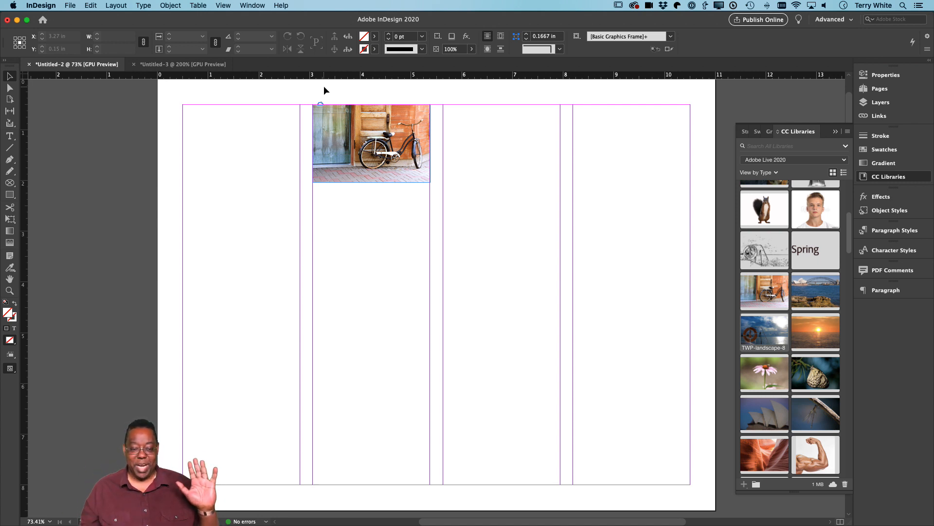
{"action": "left_click", "coordinate": [223, 5]}
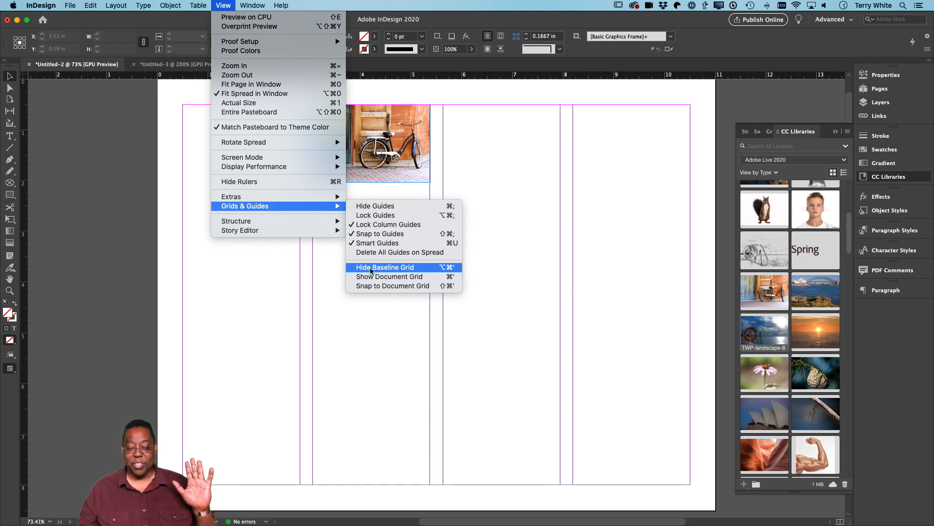
{"action": "left_click", "coordinate": [292, 4]}
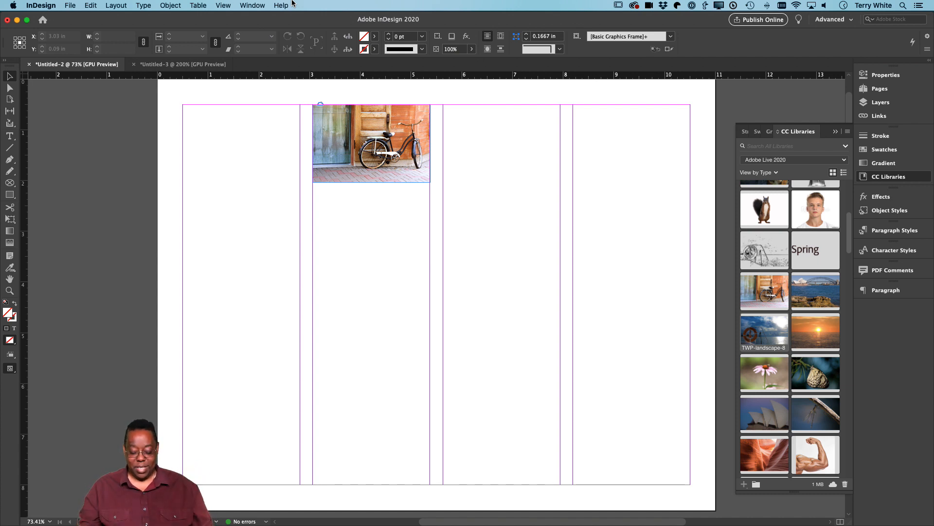
Step: Compare the baseline grid's display on the bicycle photo page at fit-page, 50%, 75%, 100% and 125% magnification
{"action": "key", "text": "super+equal"}
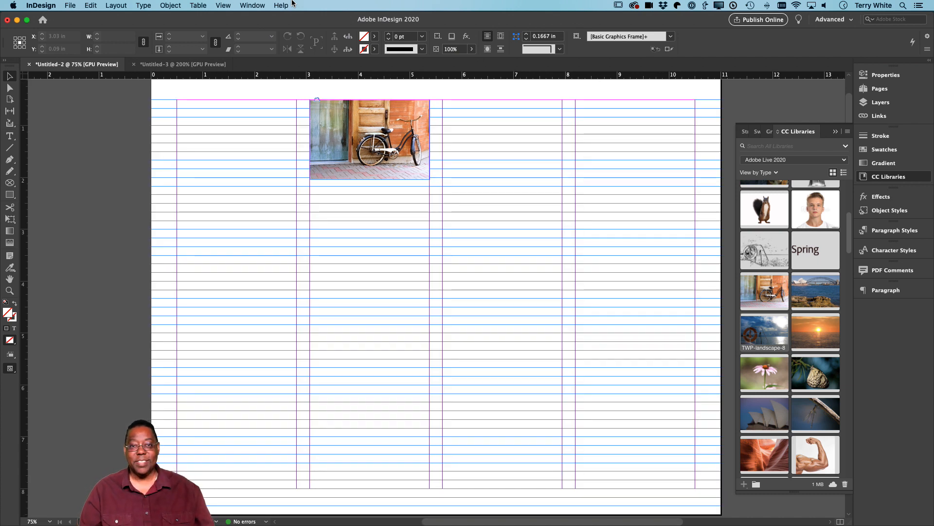
{"action": "key", "text": "super+0"}
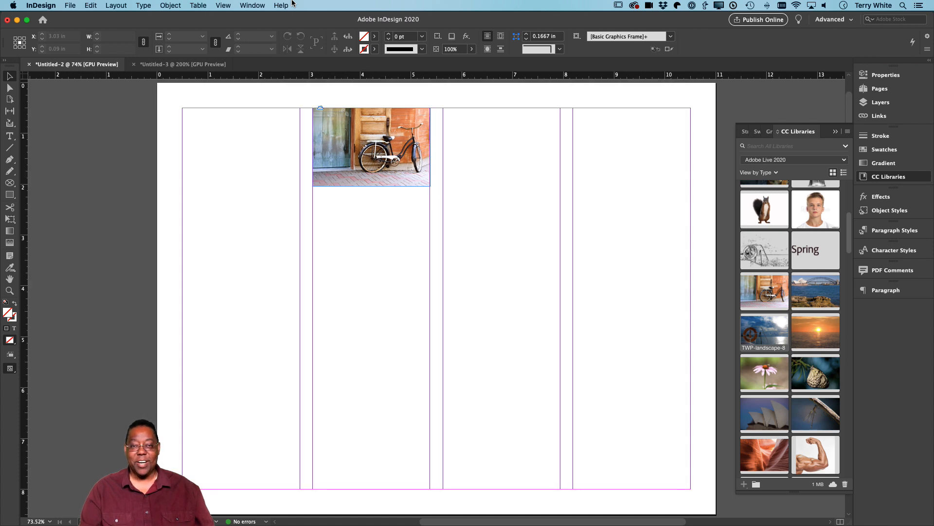
{"action": "key", "text": "super+equal"}
{"action": "key", "text": "super+equal"}
{"action": "key", "text": "super+equal"}
{"action": "key", "text": "super+equal"}
{"action": "key", "text": "super+equal"}
{"action": "key", "text": "super+equal"}
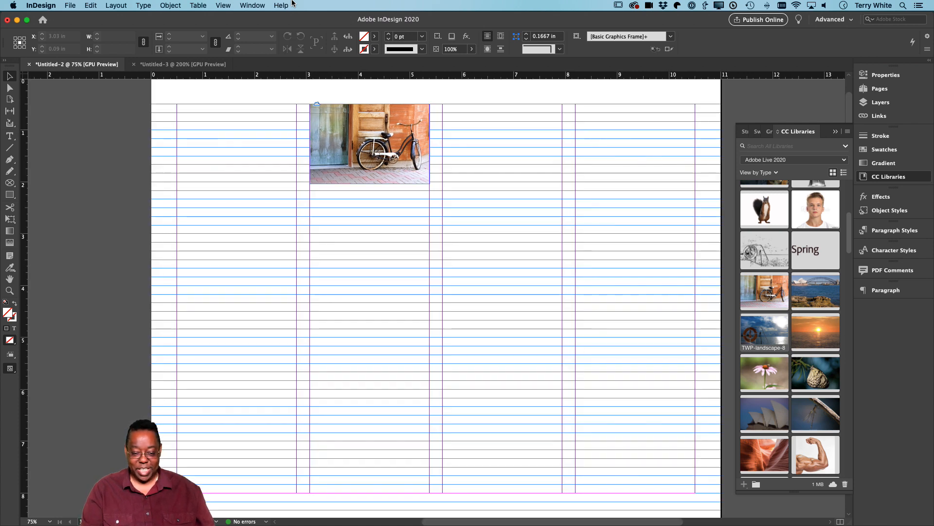
{"action": "key", "text": "super+minus"}
{"action": "key", "text": "super+minus"}
{"action": "key", "text": "super+minus"}
{"action": "key", "text": "super+minus"}
{"action": "key", "text": "super+minus"}
{"action": "key", "text": "super+minus"}
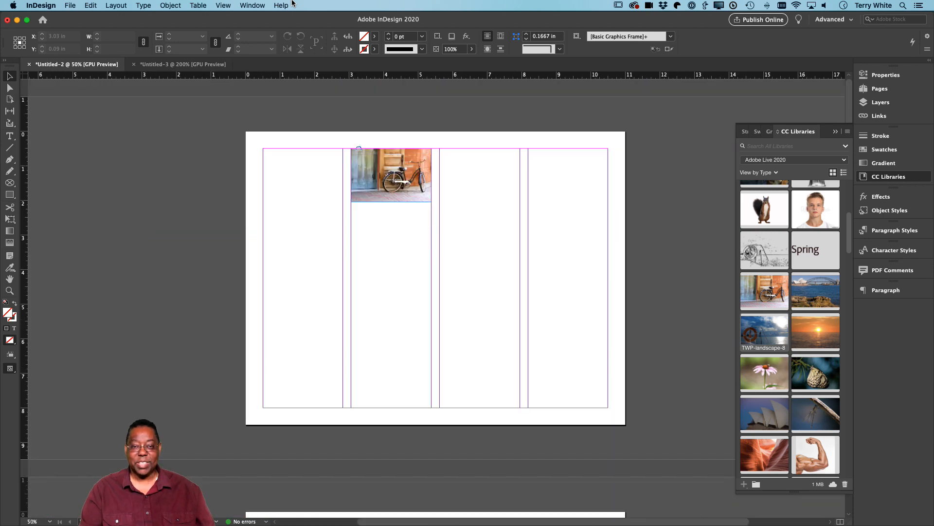
{"action": "key", "text": "super+equal"}
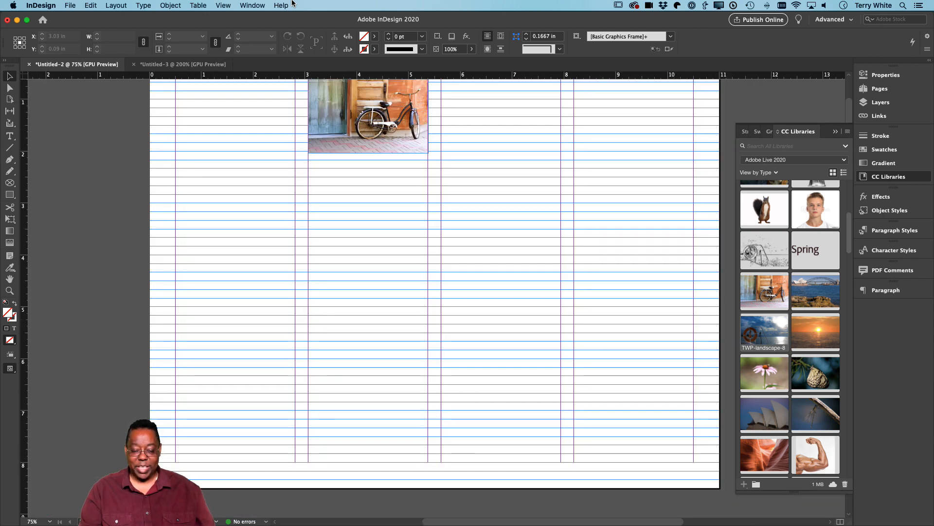
{"action": "key", "text": "super+0"}
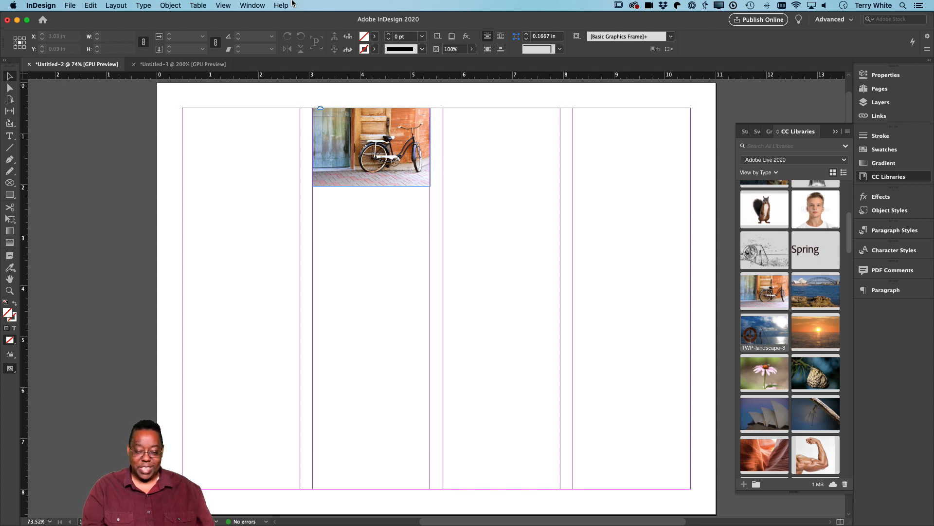
{"action": "key", "text": "super+equal"}
{"action": "key", "text": "super+equal"}
{"action": "key", "text": "super+equal"}
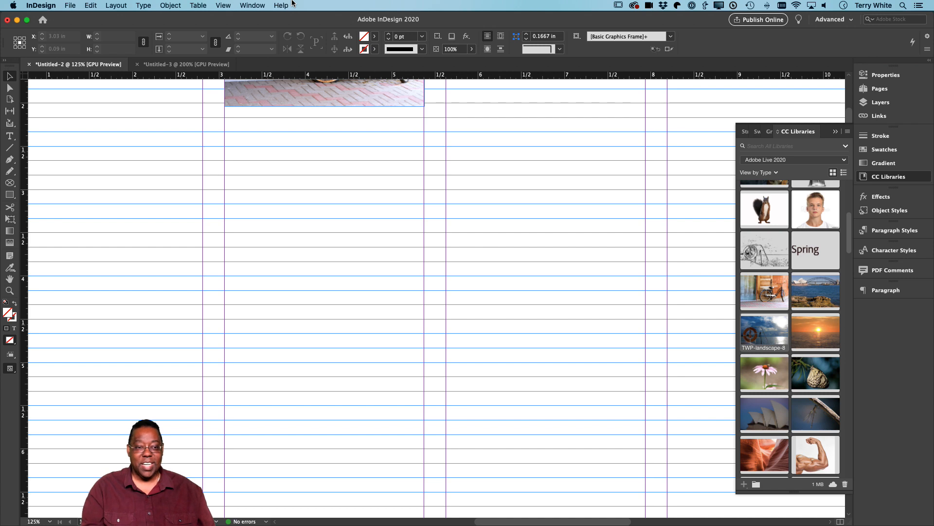
{"action": "key", "text": "super+minus"}
{"action": "key", "text": "super+minus"}
{"action": "key", "text": "super+minus"}
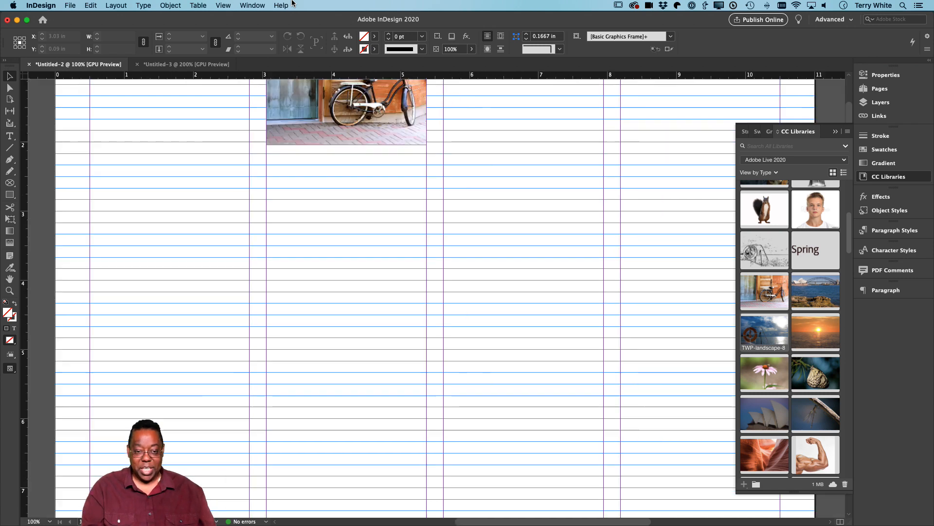
Step: Set the baseline grid's view threshold to 50% and check the grid on the bicycle page at 50%, 25% and 75% magnification
{"action": "key", "text": "super+equal"}
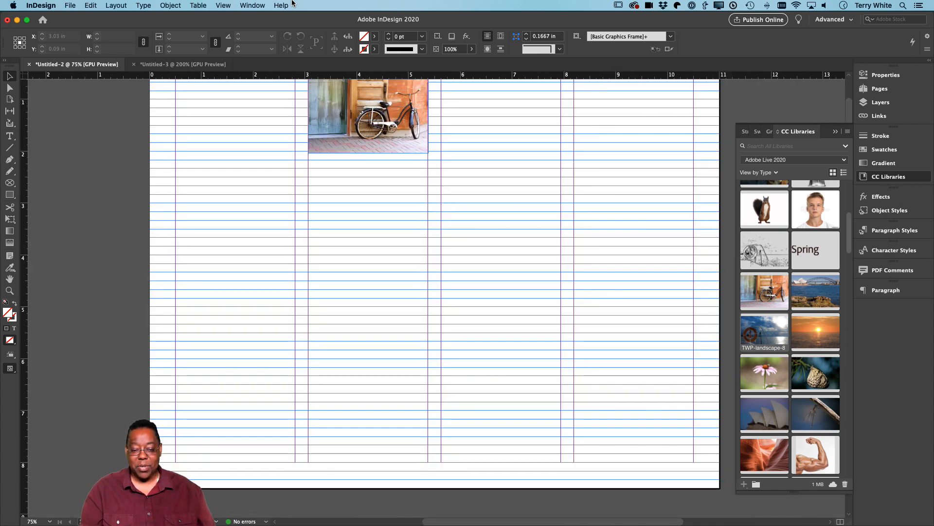
{"action": "left_click", "coordinate": [70, 6]}
{"action": "mouse_move", "coordinate": [46, 7]}
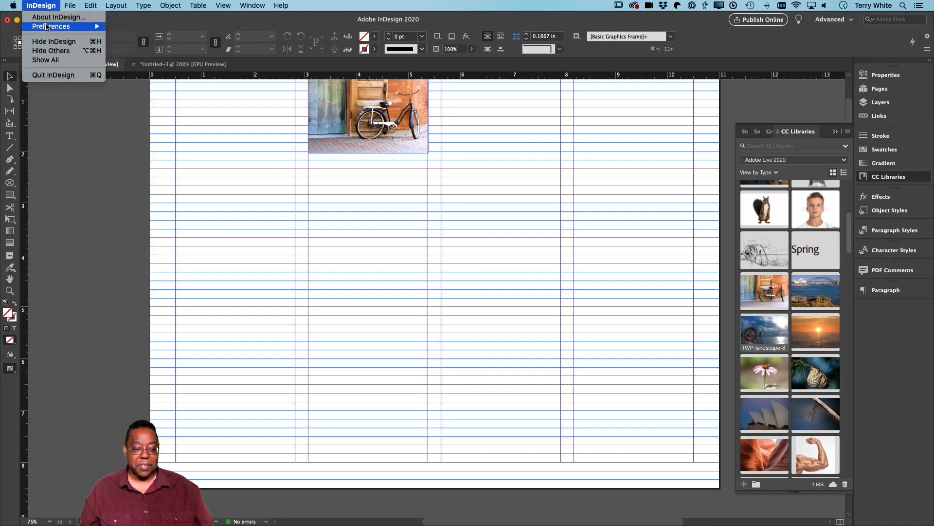
{"action": "mouse_move", "coordinate": [45, 28]}
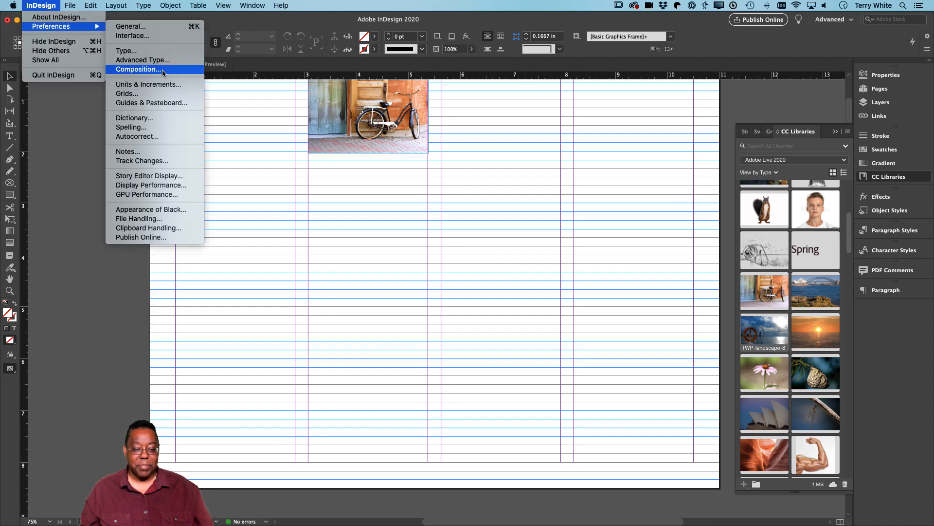
{"action": "left_click", "coordinate": [164, 96]}
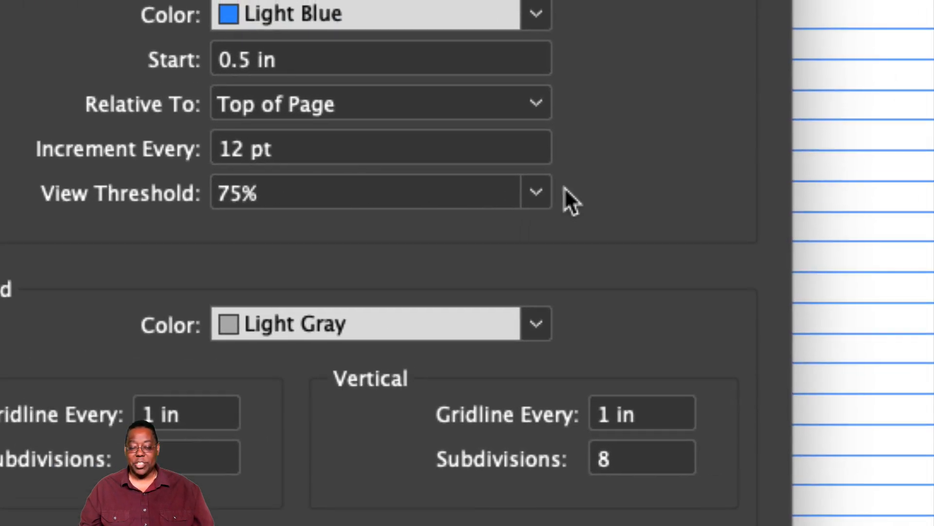
{"action": "left_click", "coordinate": [535, 192]}
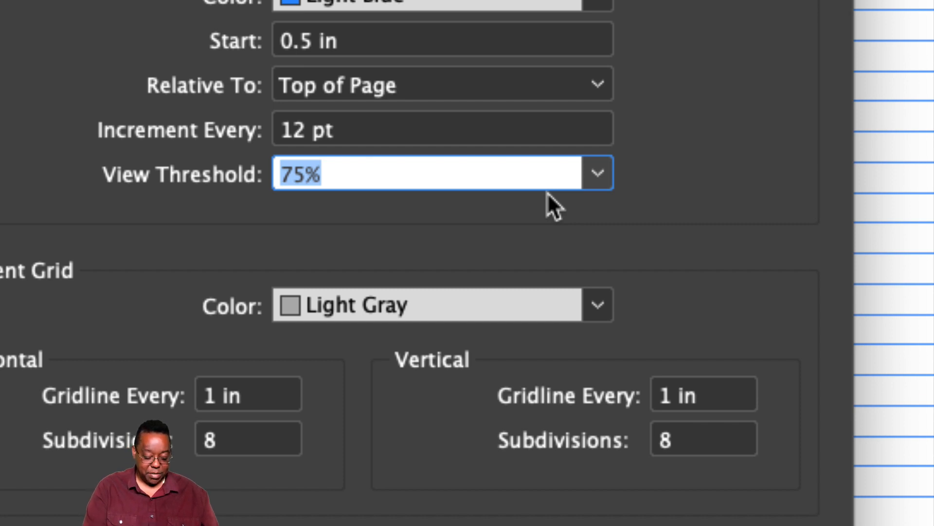
{"action": "type", "text": "50"}
{"action": "key", "text": "Return"}
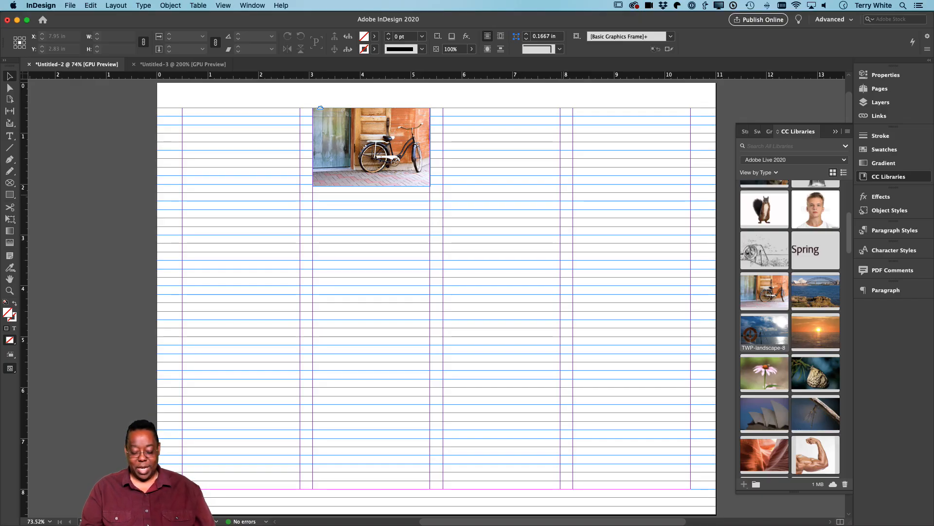
{"action": "key", "text": "super+minus"}
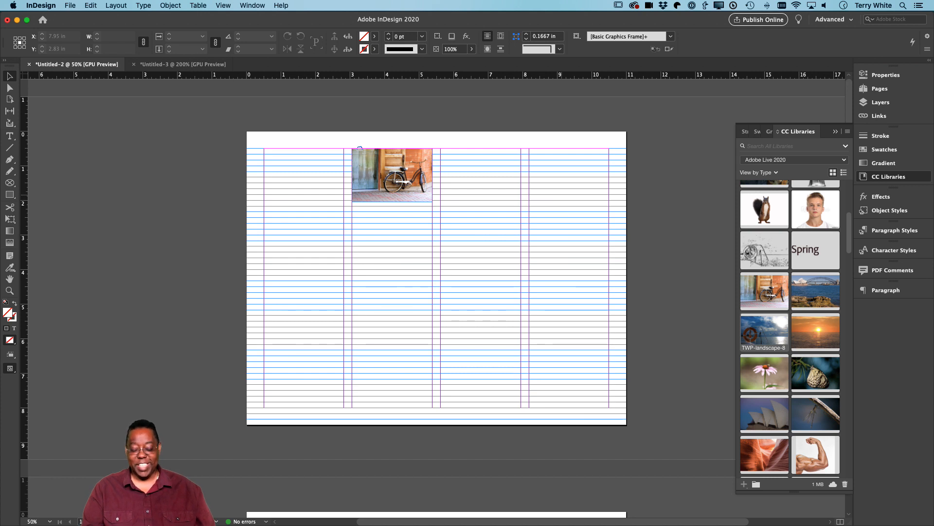
{"action": "key", "text": "super+minus"}
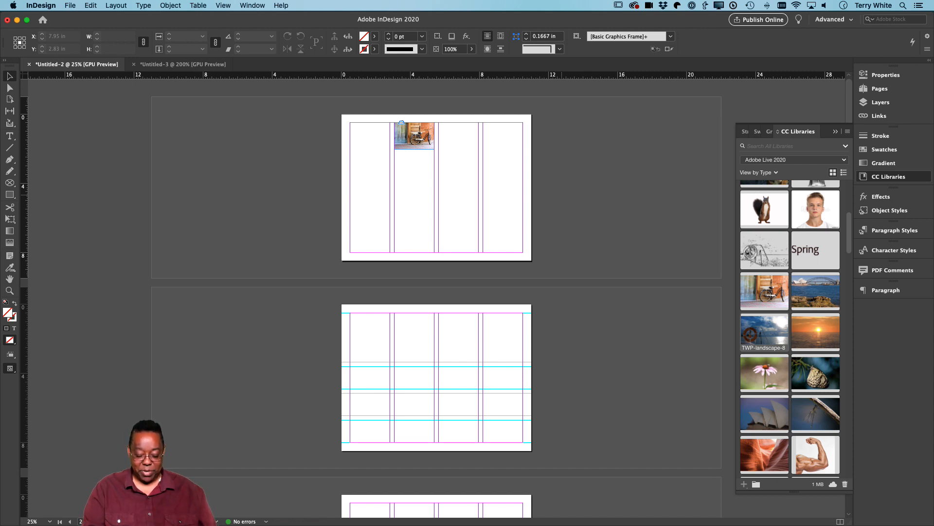
{"action": "key", "text": "super+equal"}
{"action": "key", "text": "super+equal"}
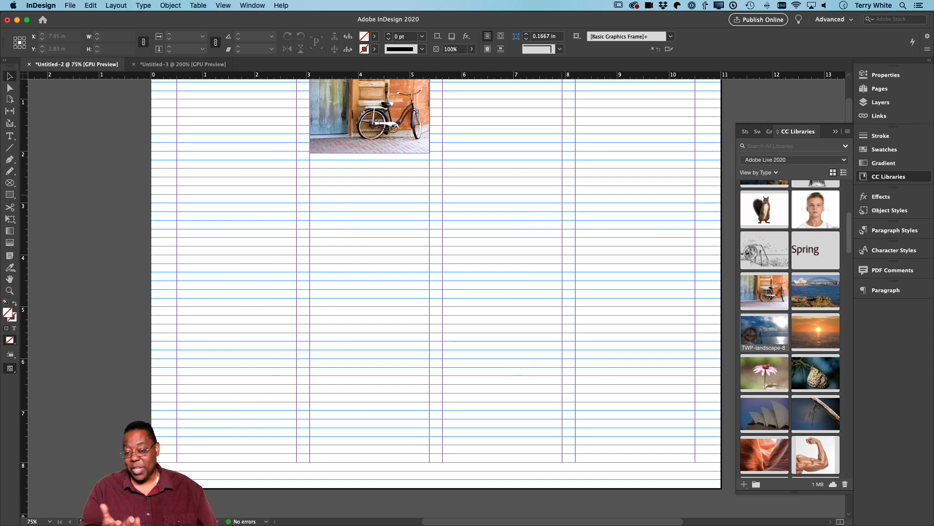
Step: Set the baseline grid's view threshold to 75% and check the grid at fit-page, 75% and 100% magnification
{"action": "left_click", "coordinate": [43, 6]}
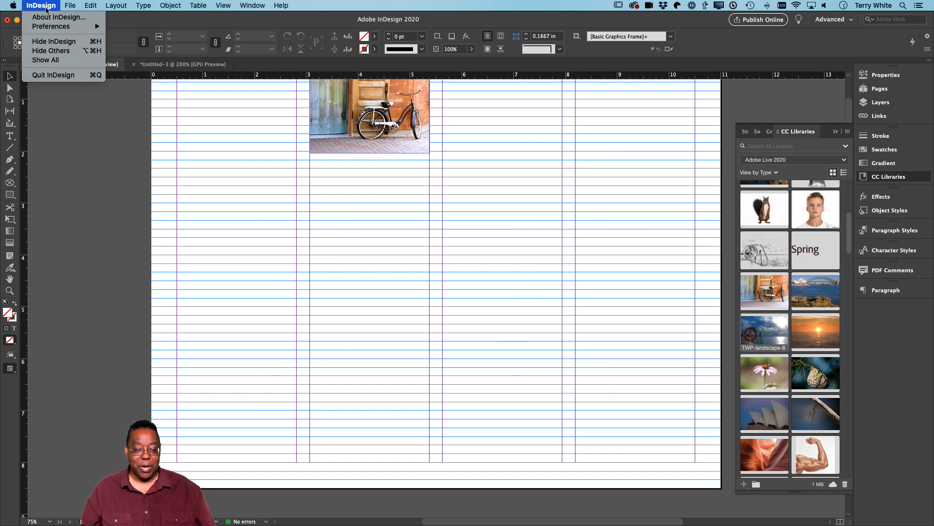
{"action": "mouse_move", "coordinate": [72, 8]}
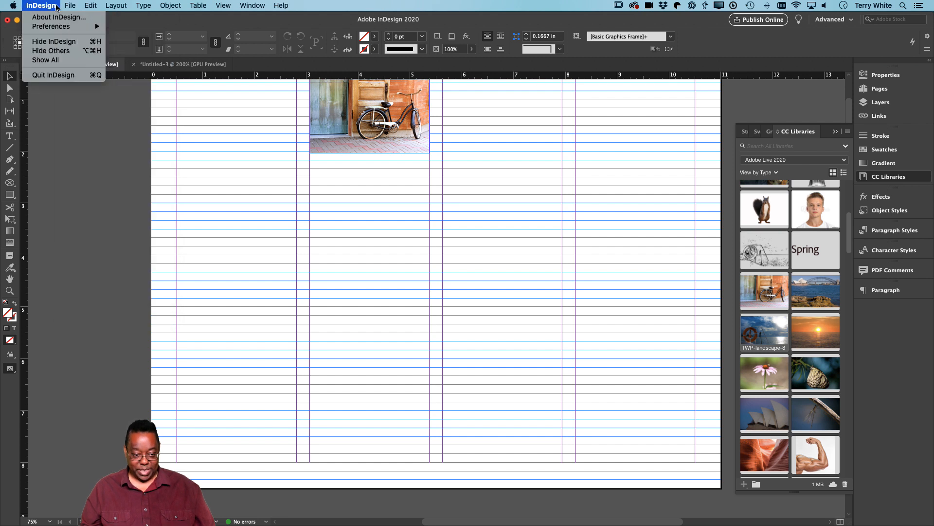
{"action": "mouse_move", "coordinate": [55, 28]}
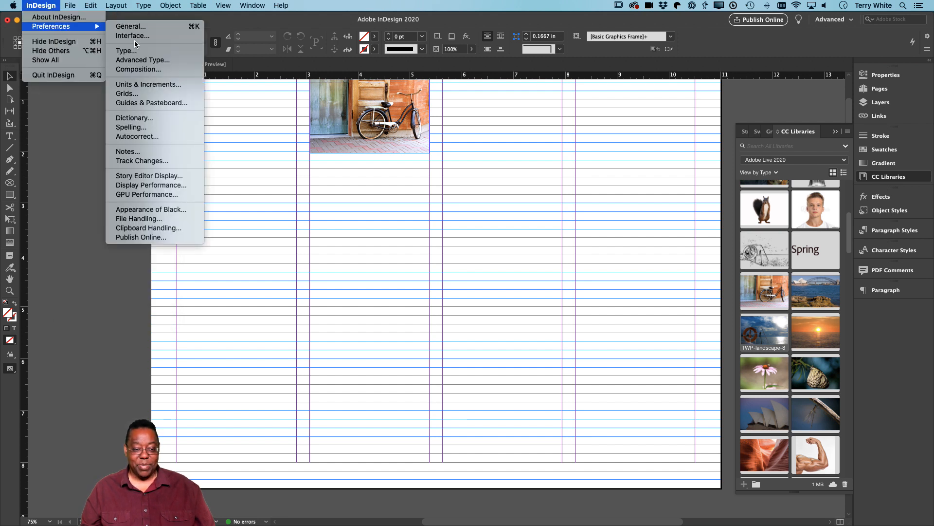
{"action": "left_click", "coordinate": [158, 93]}
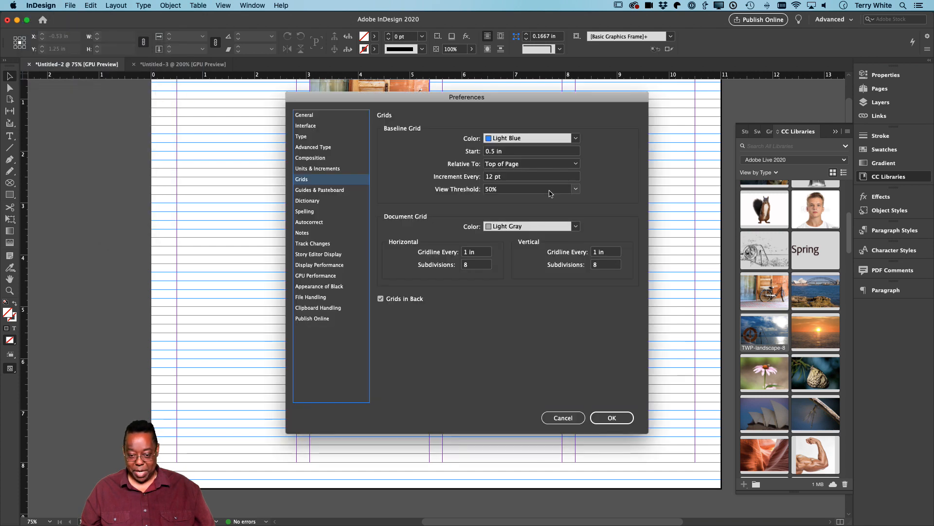
{"action": "left_click", "coordinate": [575, 191]}
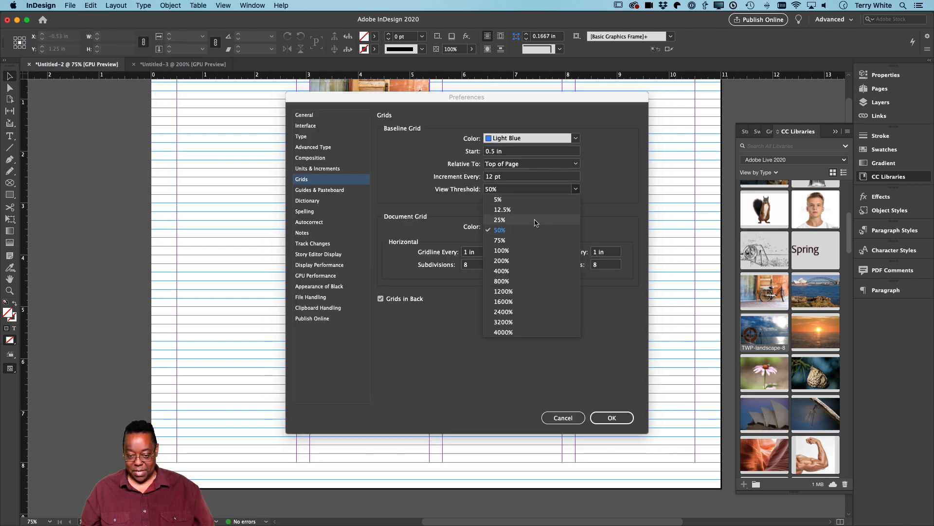
{"action": "left_click", "coordinate": [531, 240]}
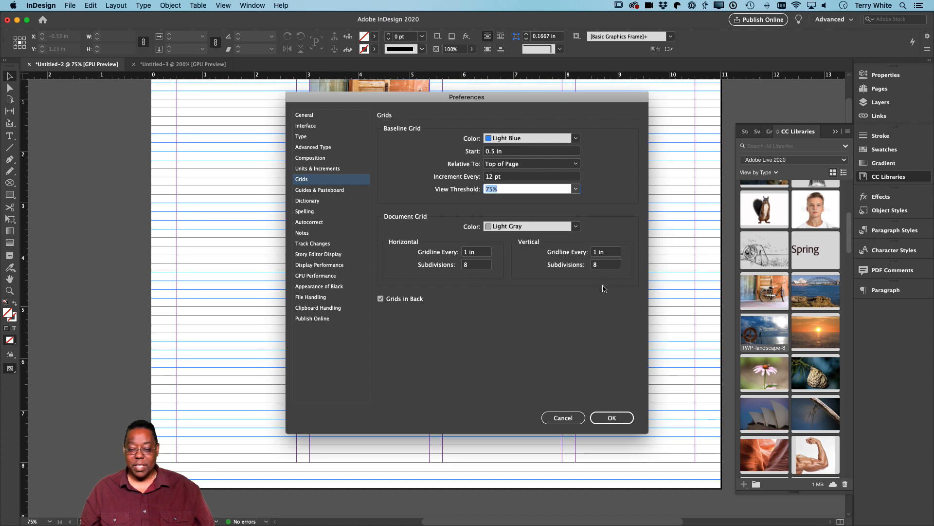
{"action": "left_click", "coordinate": [612, 417]}
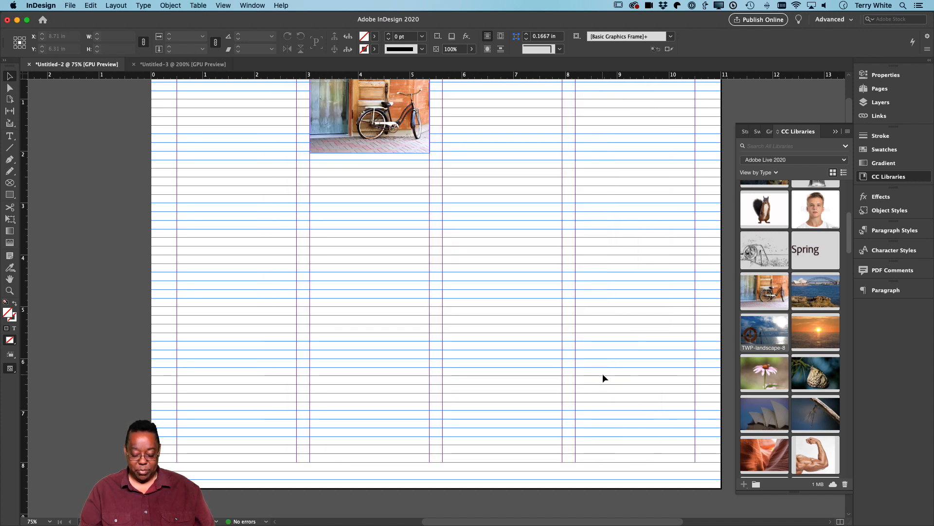
{"action": "key", "text": "super+0"}
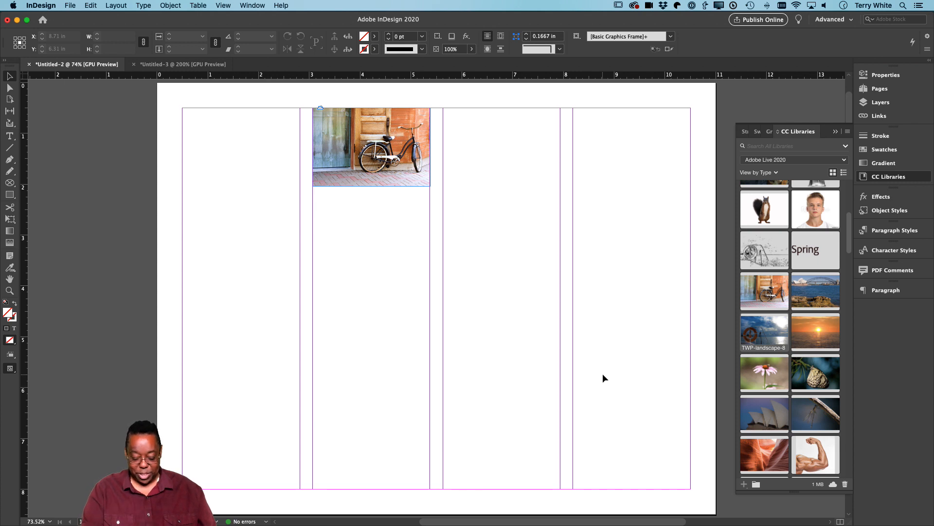
{"action": "key", "text": "super+equal"}
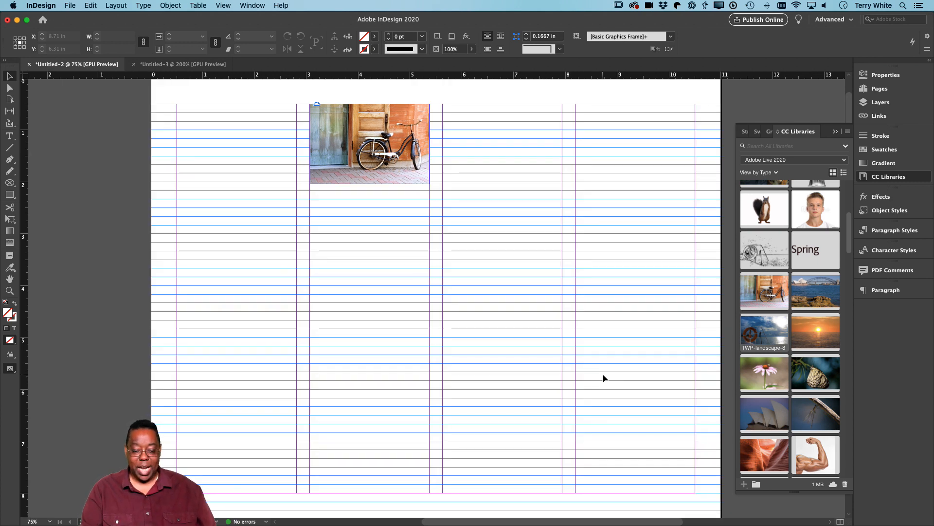
{"action": "key", "text": "super+equal"}
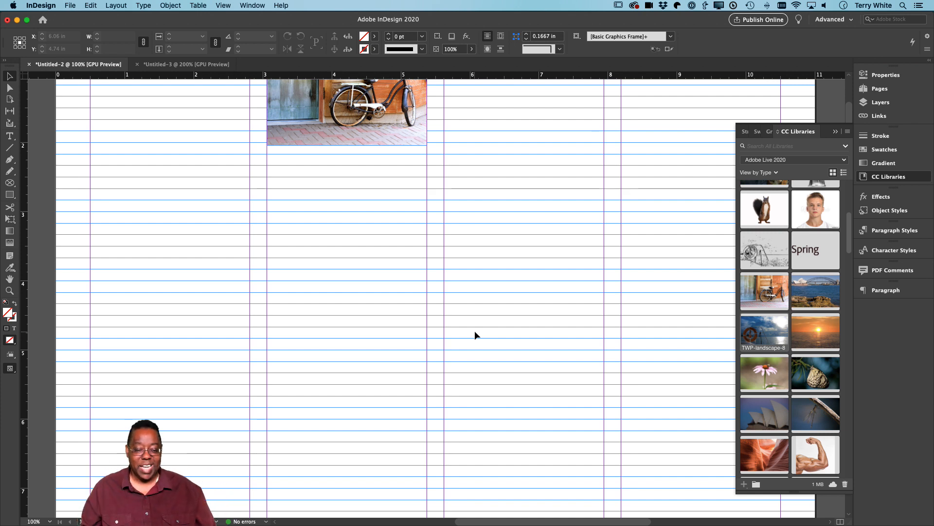
{"action": "scroll", "coordinate": [475, 332], "scroll_direction": "up", "scroll_amount": 8}
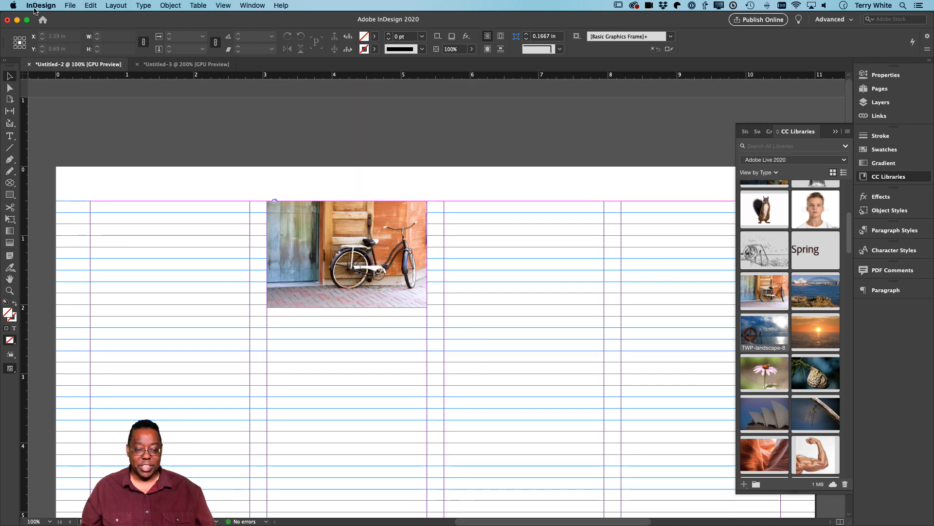
Step: Change the baseline grid's color to Grid Orange in the grid preferences
{"action": "left_click", "coordinate": [63, 5]}
{"action": "mouse_move", "coordinate": [58, 3]}
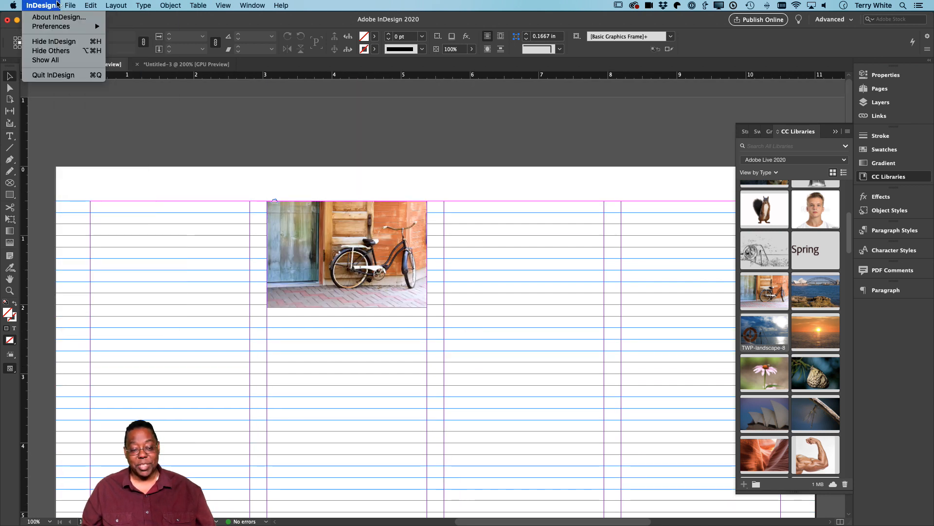
{"action": "mouse_move", "coordinate": [58, 28]}
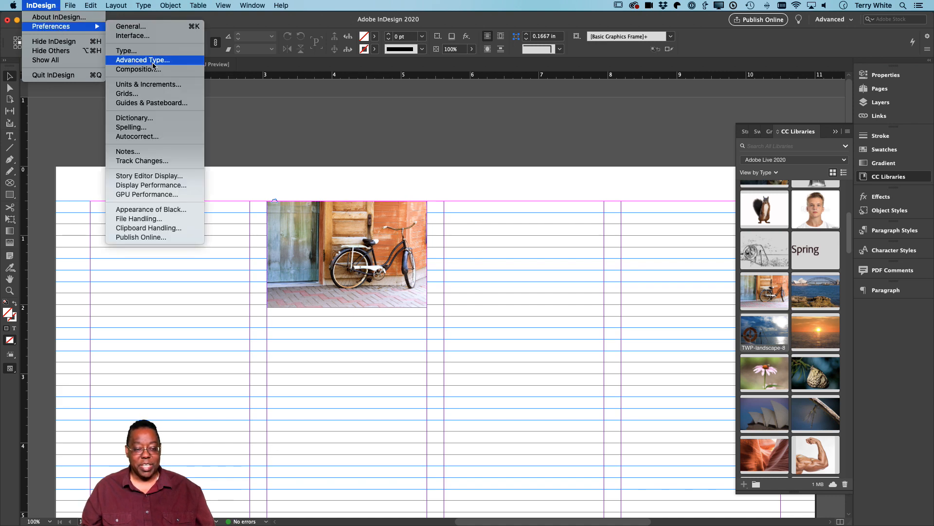
{"action": "left_click", "coordinate": [146, 93]}
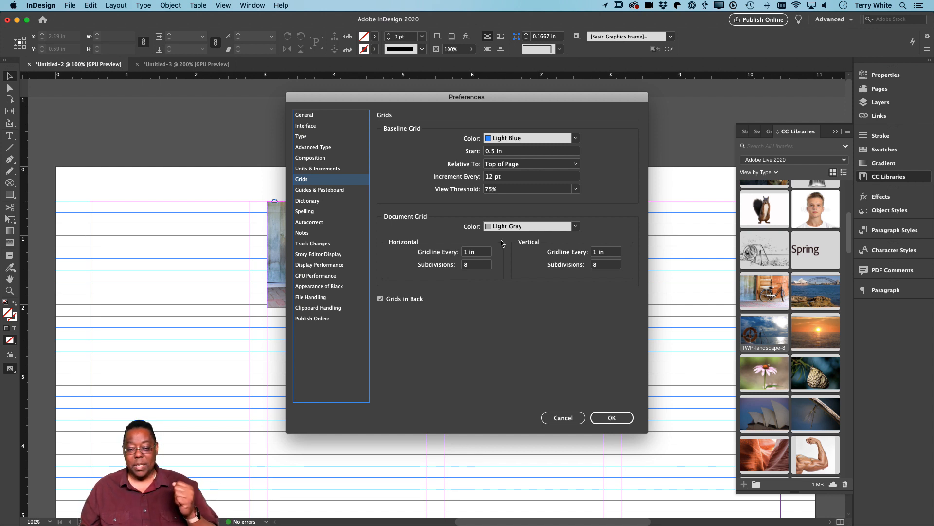
{"action": "left_click", "coordinate": [510, 139]}
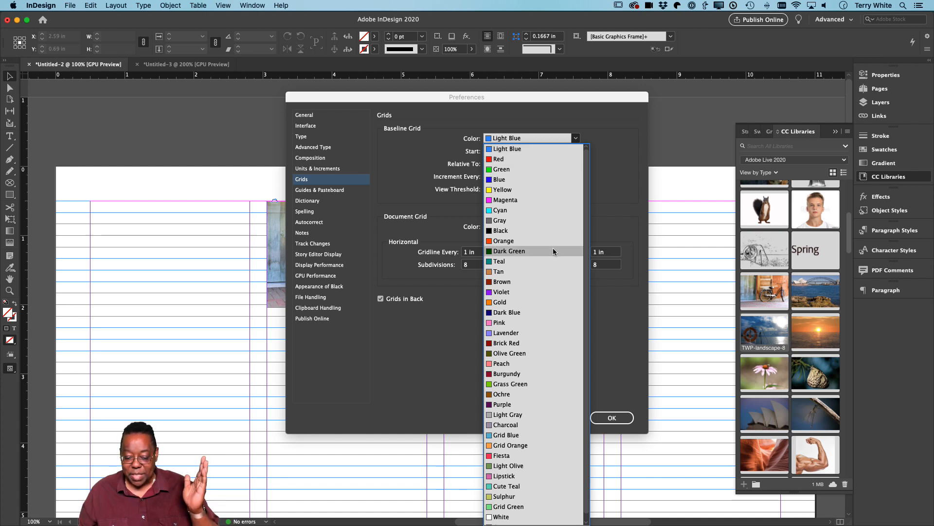
{"action": "left_click", "coordinate": [526, 446]}
{"action": "left_click", "coordinate": [617, 417]}
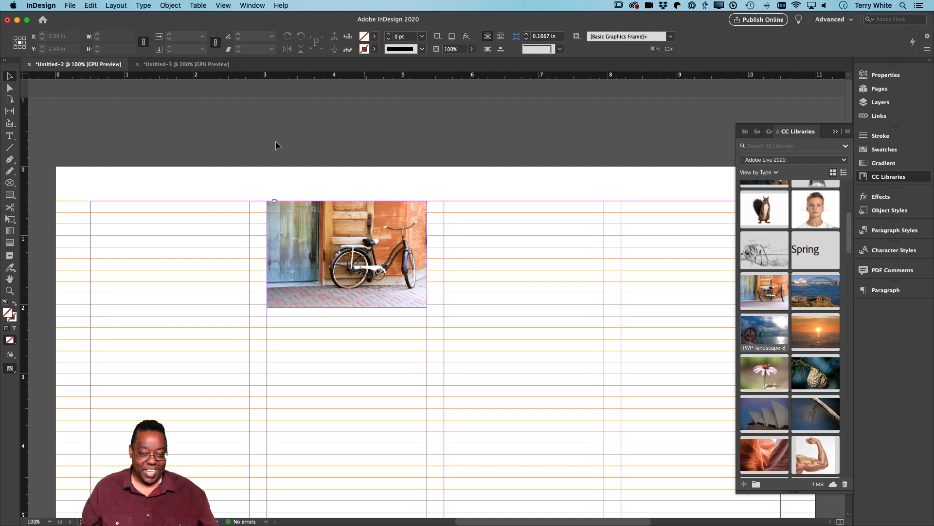
{"action": "left_click", "coordinate": [39, 5]}
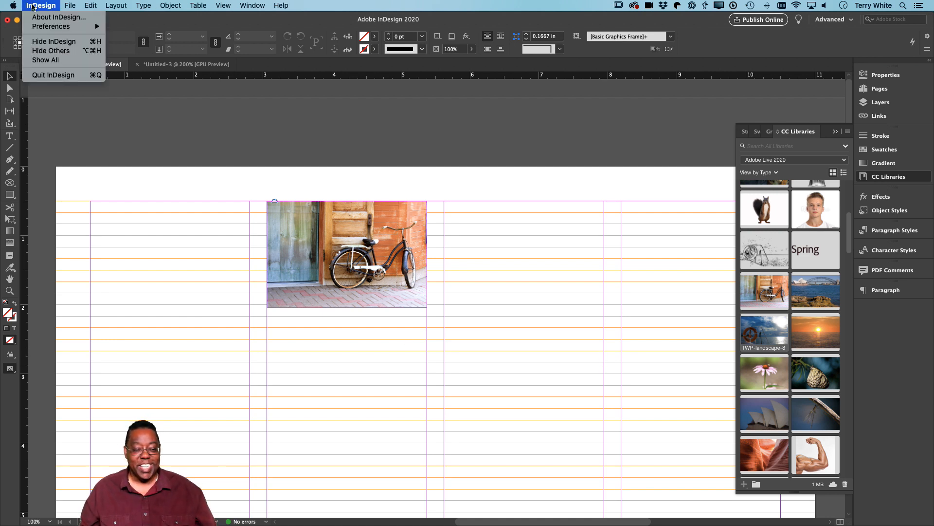
{"action": "mouse_move", "coordinate": [45, 26]}
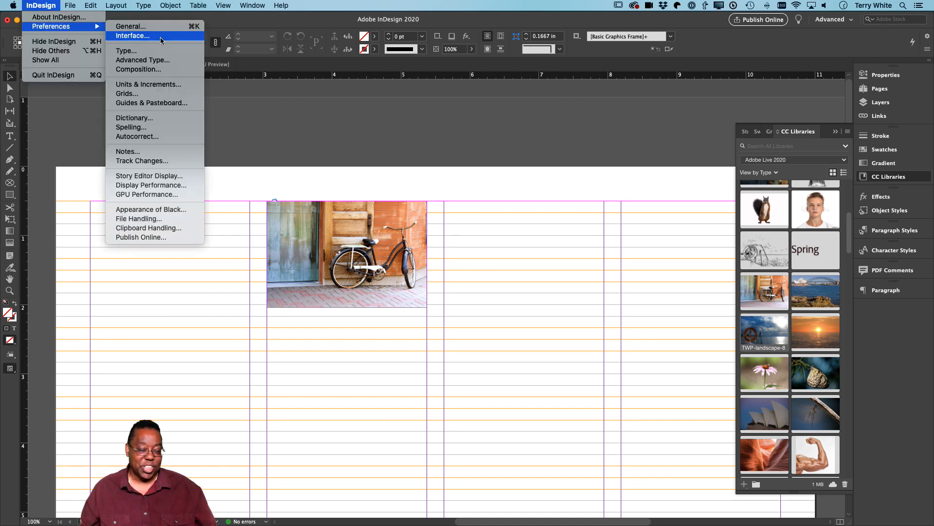
{"action": "left_click", "coordinate": [151, 102]}
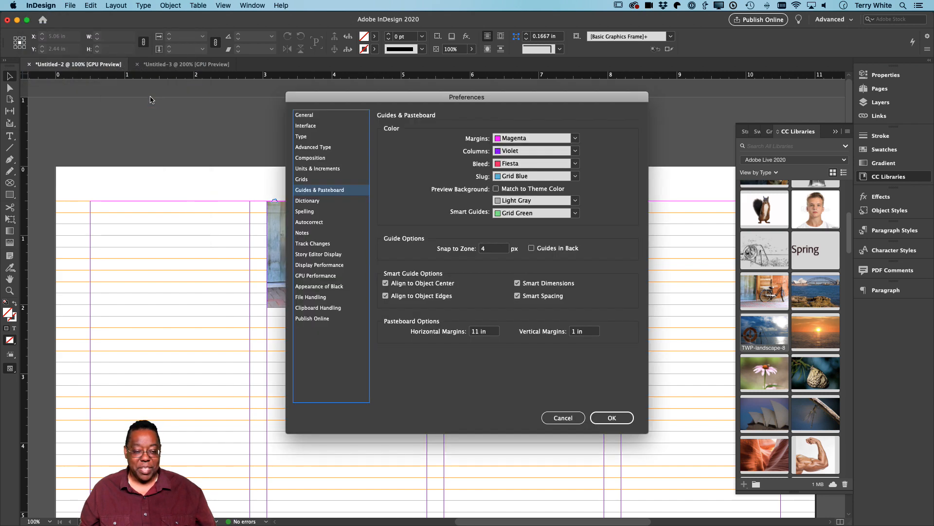
{"action": "left_click", "coordinate": [563, 417]}
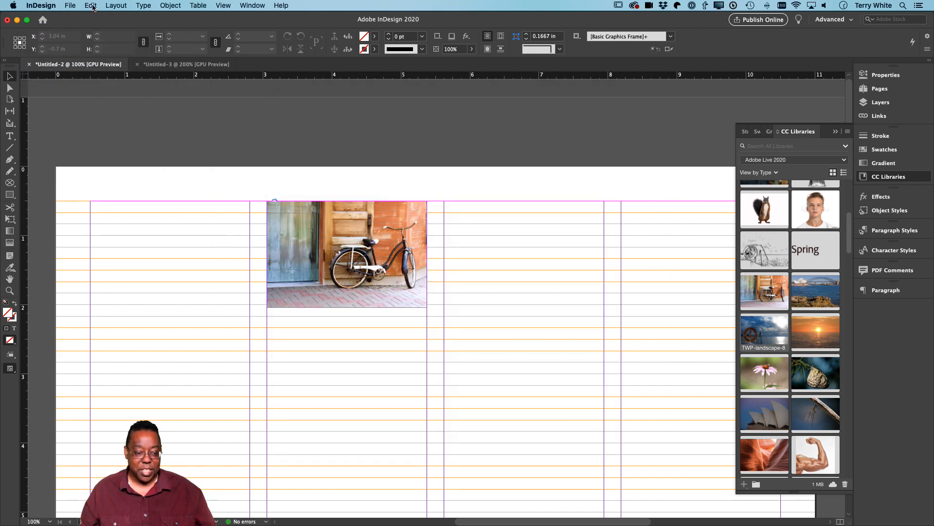
Step: Set the baseline grid's color to Light Blue and make it relative to Top Margin in the grid preferences
{"action": "left_click", "coordinate": [40, 5]}
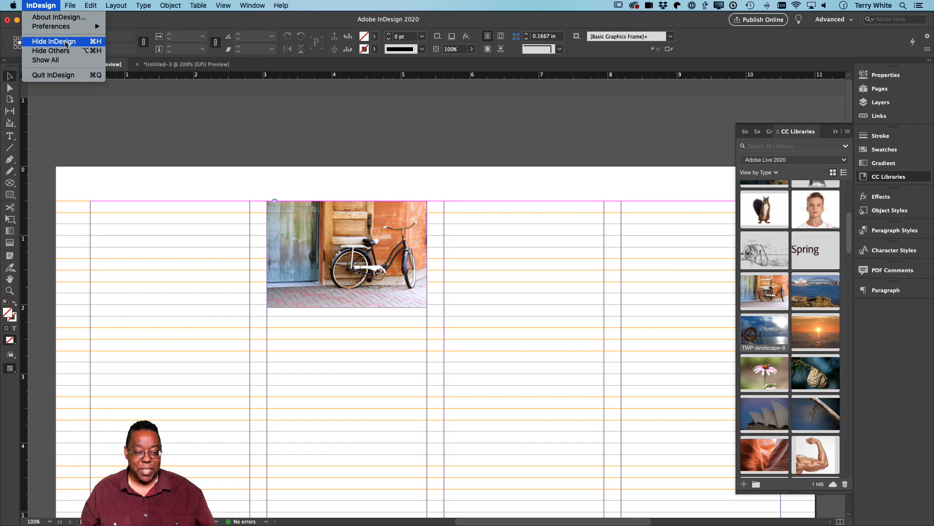
{"action": "mouse_move", "coordinate": [69, 28]}
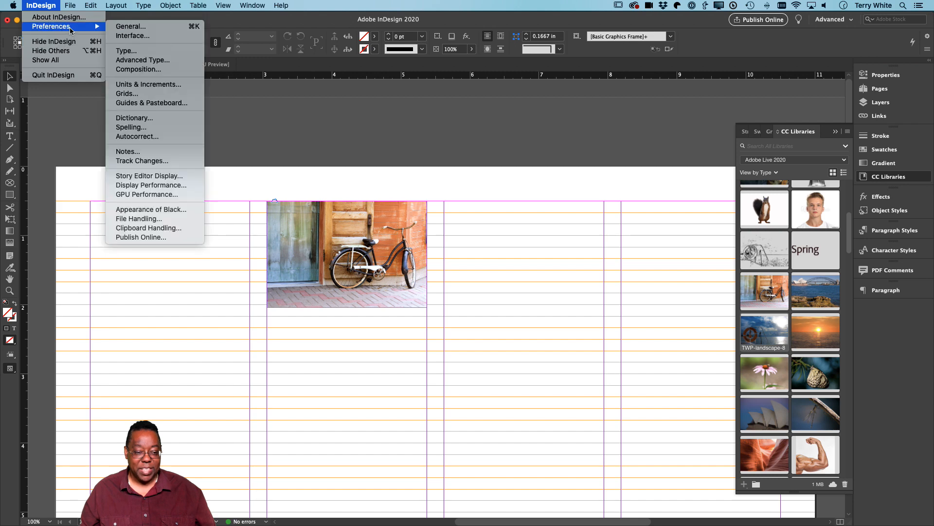
{"action": "left_click", "coordinate": [153, 94]}
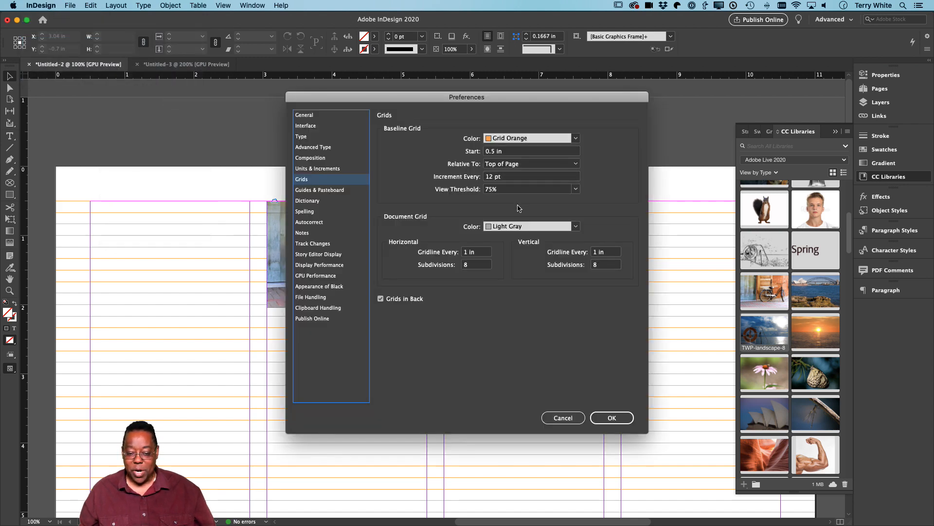
{"action": "left_click", "coordinate": [546, 139]}
{"action": "left_click", "coordinate": [537, 149]}
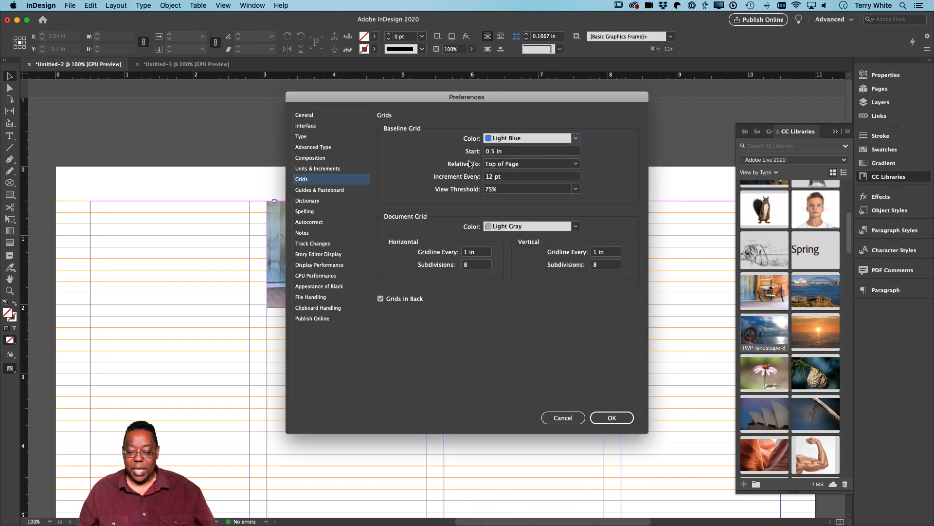
{"action": "left_click", "coordinate": [511, 168]}
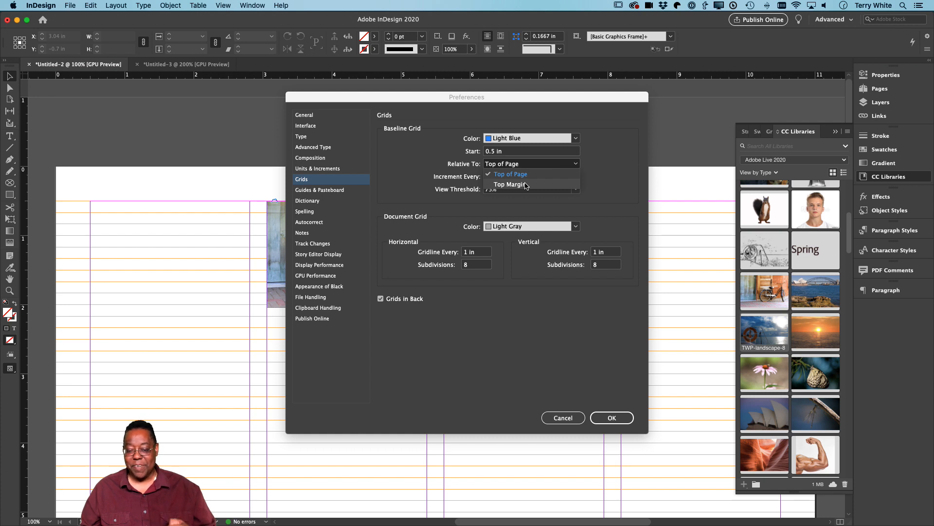
{"action": "left_click", "coordinate": [526, 185]}
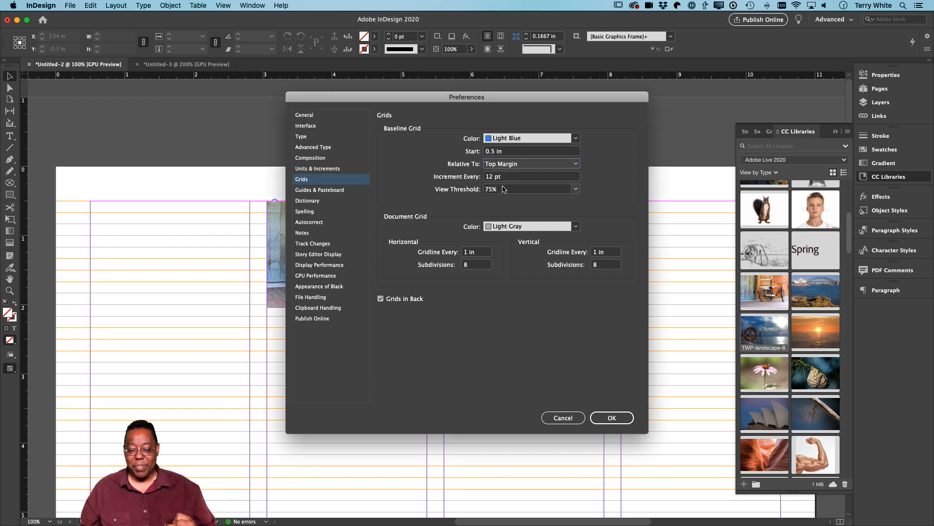
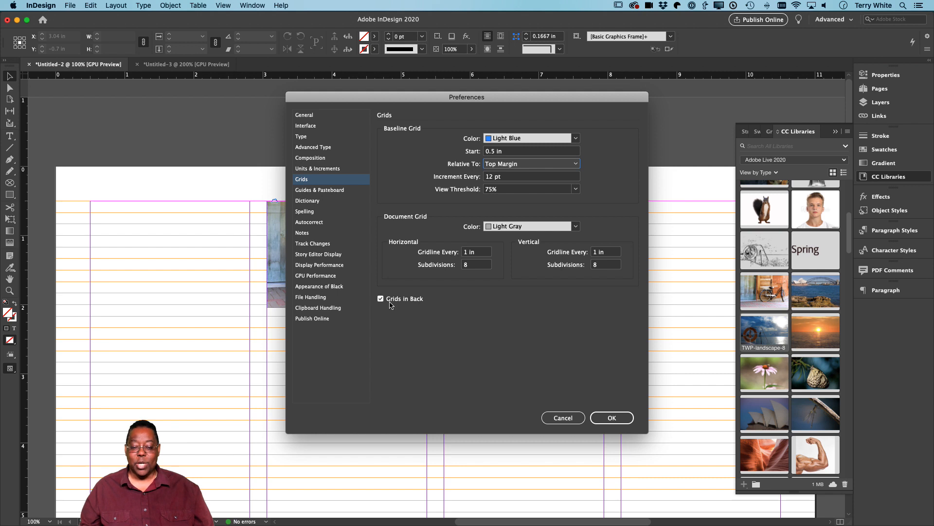
{"action": "left_click", "coordinate": [415, 302]}
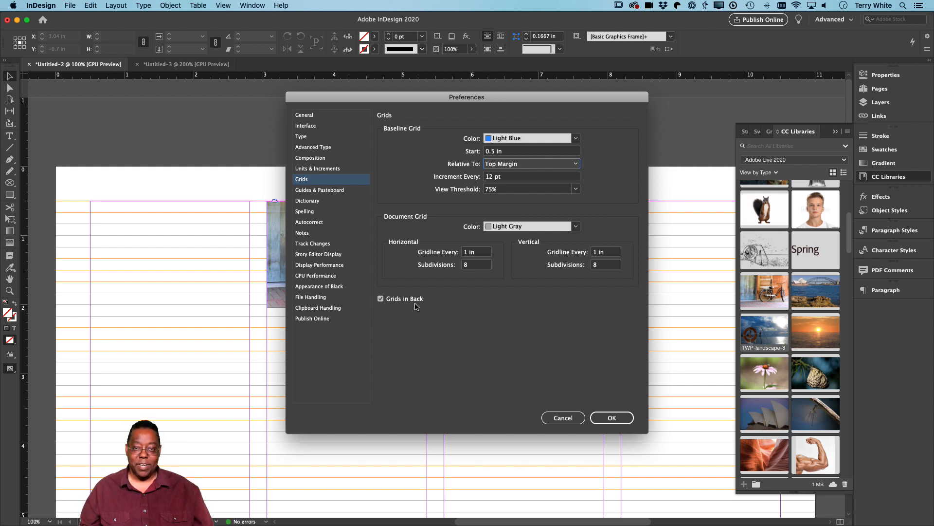
{"action": "left_click", "coordinate": [414, 302]}
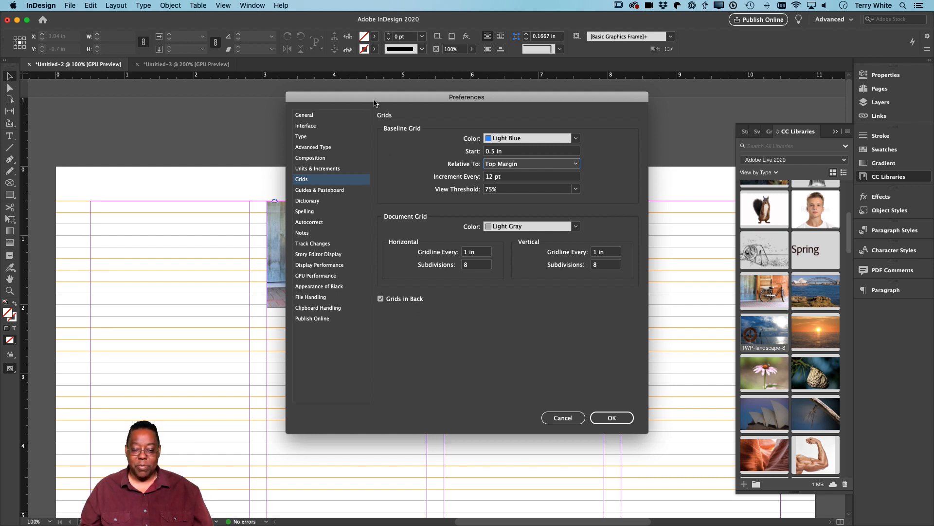
{"action": "left_click_drag", "start_coordinate": [376, 100], "coordinate": [513, 98]}
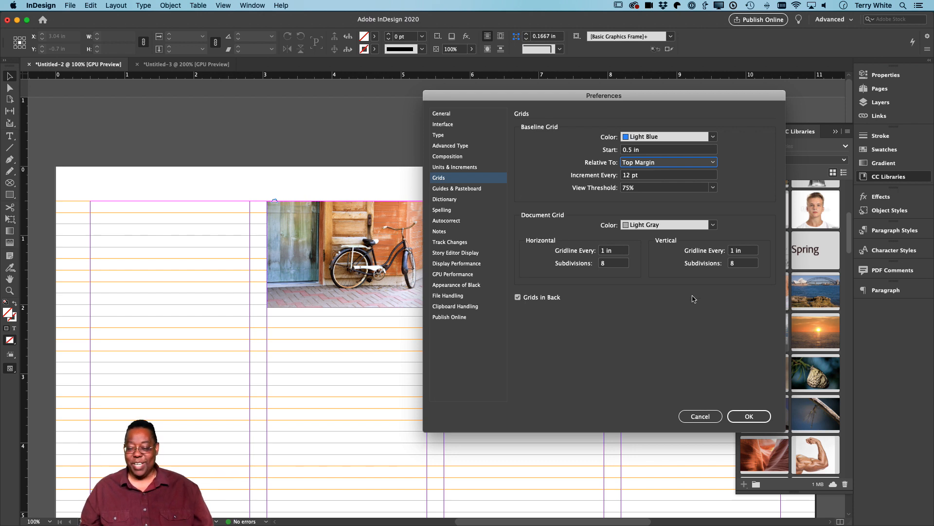
{"action": "left_click", "coordinate": [748, 416]}
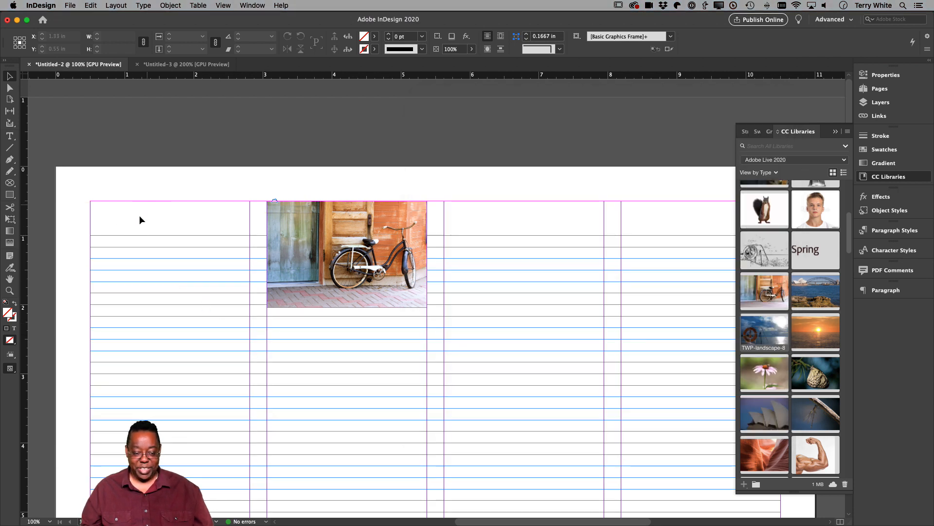
Step: Set the baseline grid's start to 0 in the grid preferences
{"action": "left_click", "coordinate": [49, 6]}
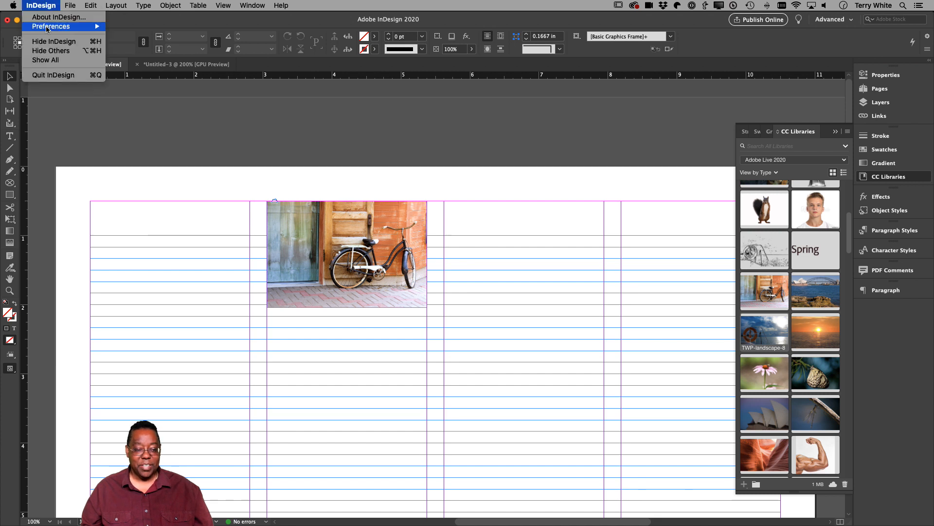
{"action": "mouse_move", "coordinate": [71, 27]}
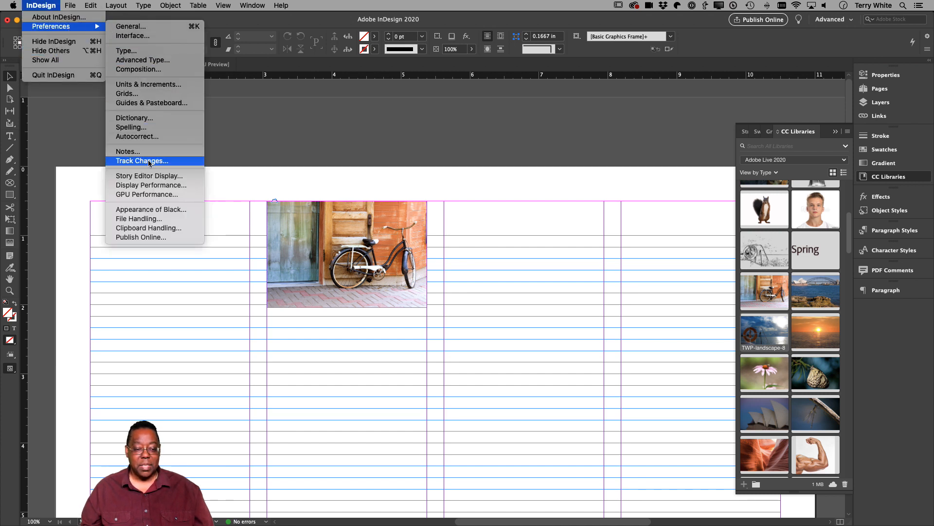
{"action": "left_click", "coordinate": [160, 95]}
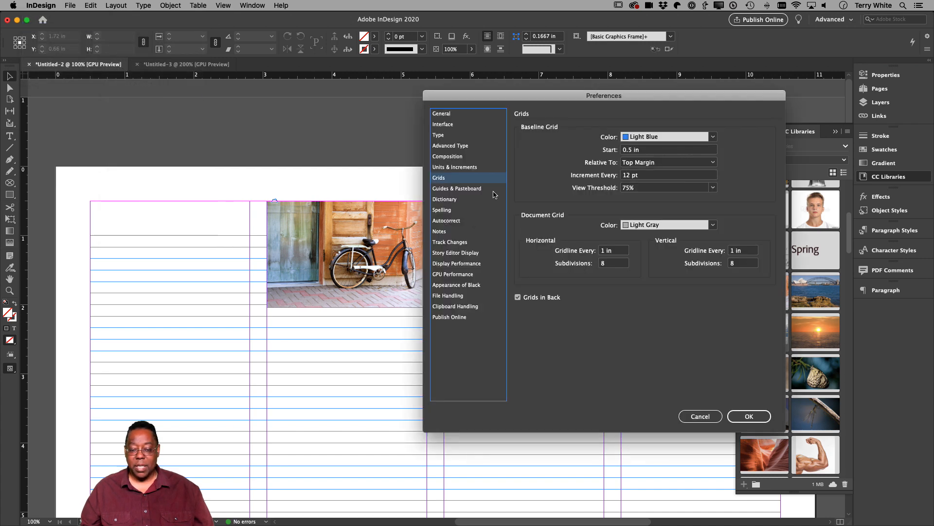
{"action": "left_click", "coordinate": [668, 154]}
{"action": "type", "text": "0"}
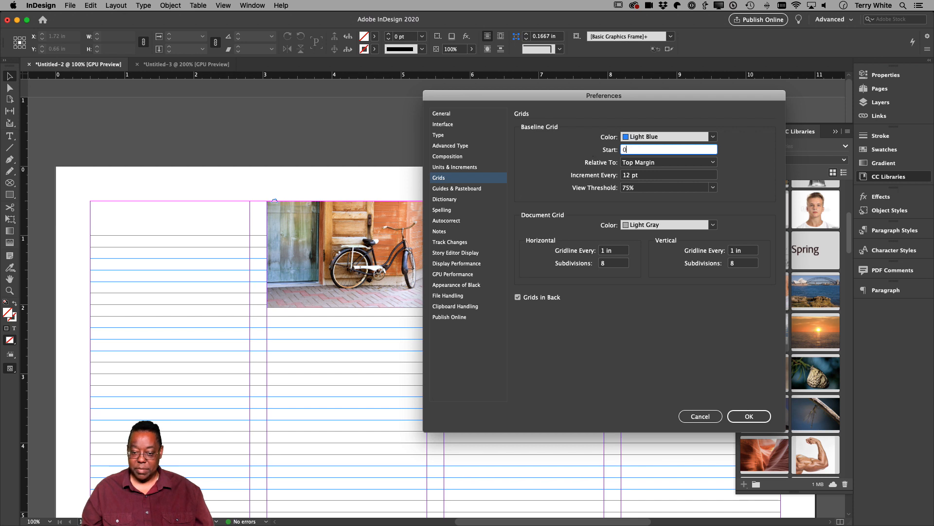
{"action": "left_click", "coordinate": [748, 415]}
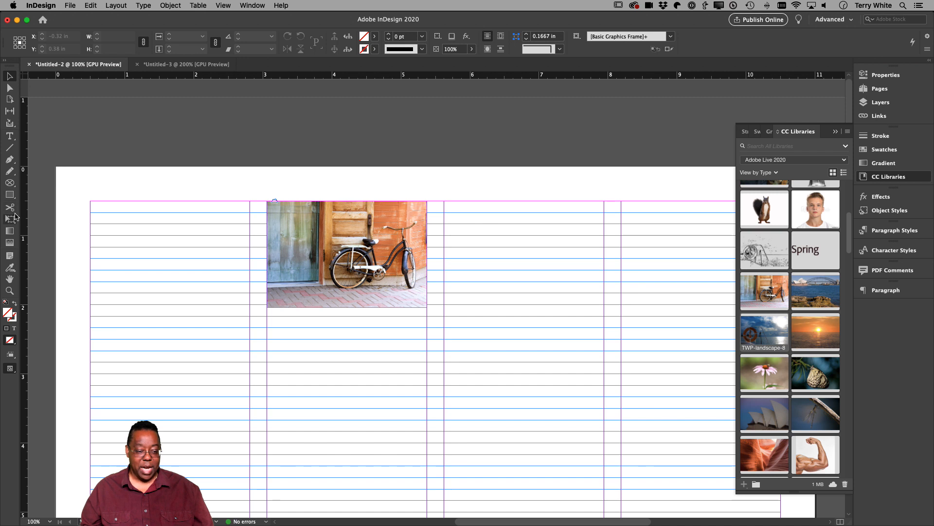
Step: Draw a text frame about 2.18 in wide and 3.17 in high over the first column and fill it with placeholder text
{"action": "left_click", "coordinate": [9, 136]}
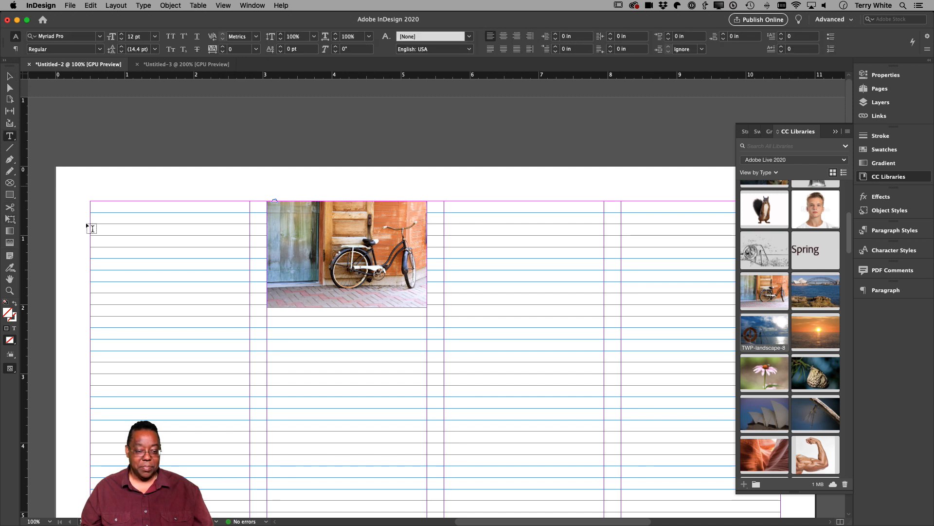
{"action": "left_click_drag", "start_coordinate": [80, 215], "coordinate": [231, 434]}
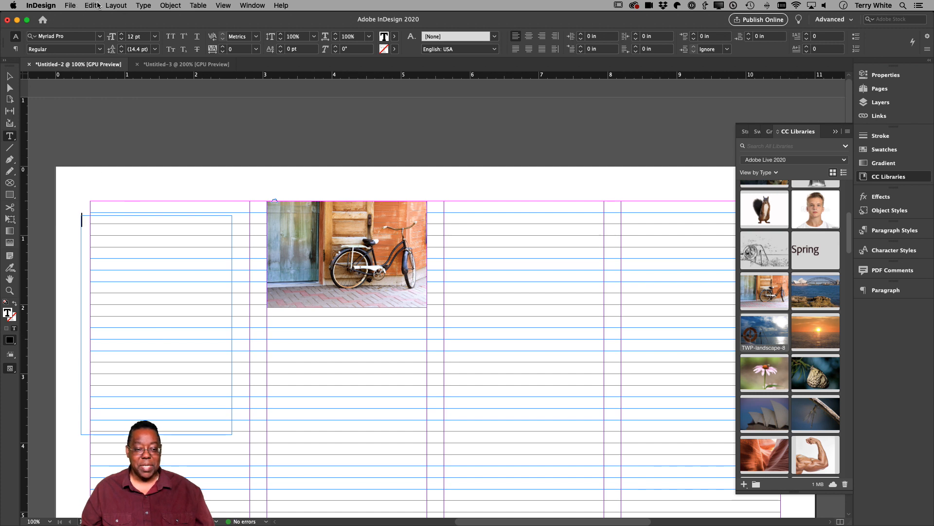
{"action": "left_click", "coordinate": [145, 6]}
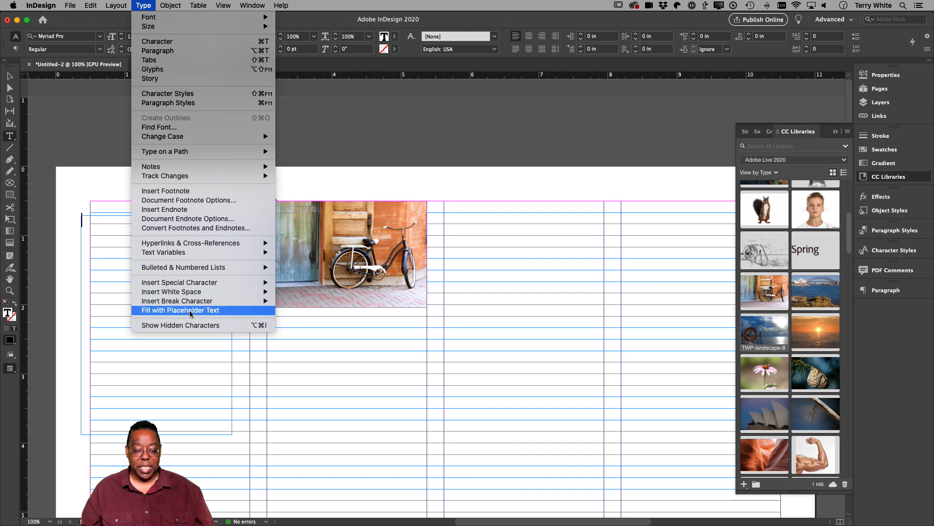
{"action": "left_click", "coordinate": [265, 311]}
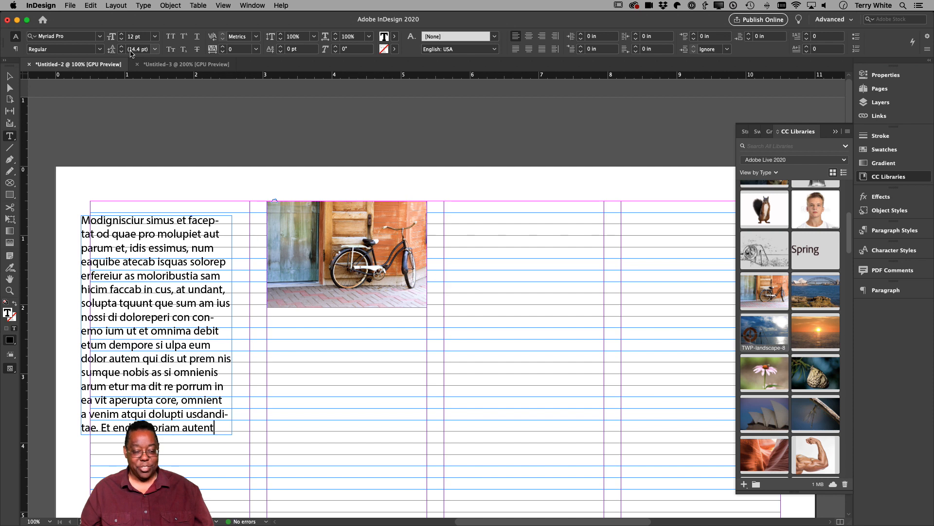
Step: Set all the placeholder text to a 10 pt font size with 12 pt leading
{"action": "key", "text": "super+a"}
{"action": "left_click", "coordinate": [124, 36]}
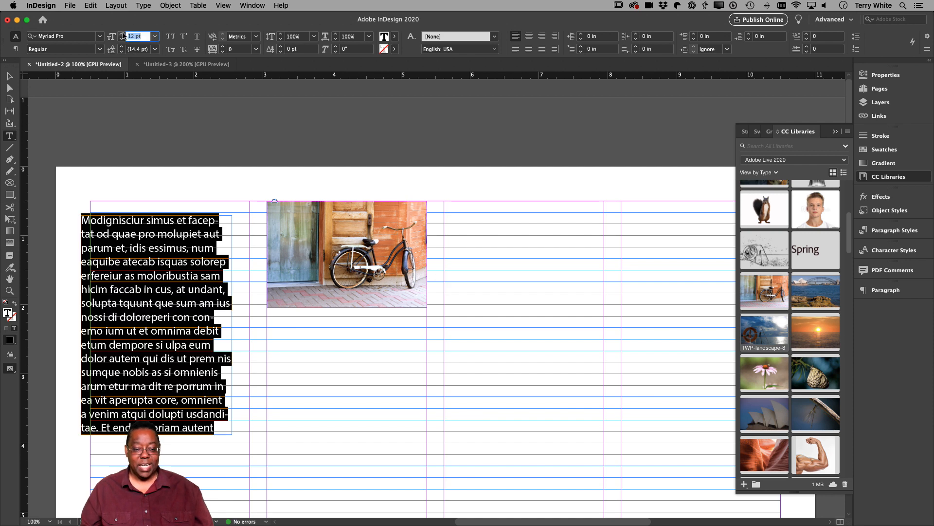
{"action": "type", "text": "10"}
{"action": "key", "text": "Tab"}
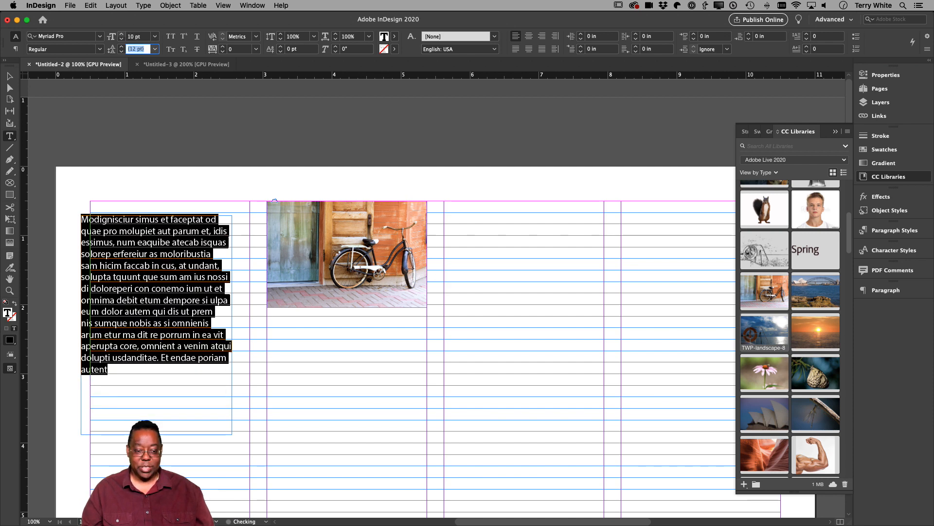
{"action": "type", "text": "12"}
{"action": "key", "text": "Tab"}
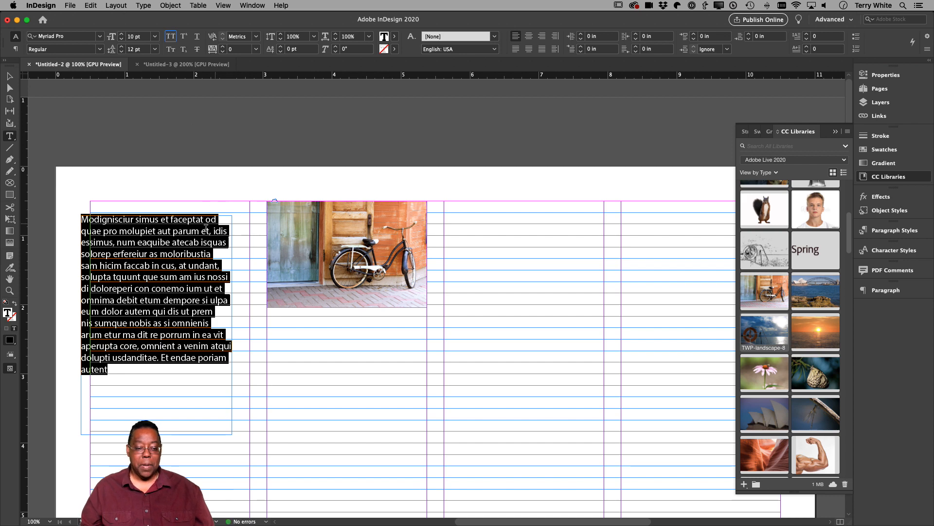
Step: Move the placeholder text frame so its left edge meets the left margin guide, at about X 1.59 in and Y 2.34 in
{"action": "left_click", "coordinate": [10, 76]}
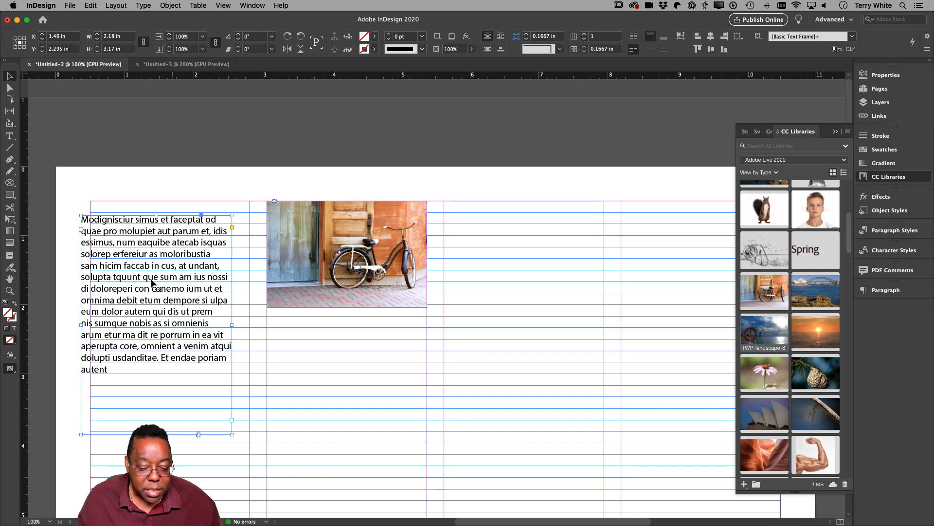
{"action": "left_click_drag", "start_coordinate": [154, 271], "coordinate": [156, 274]}
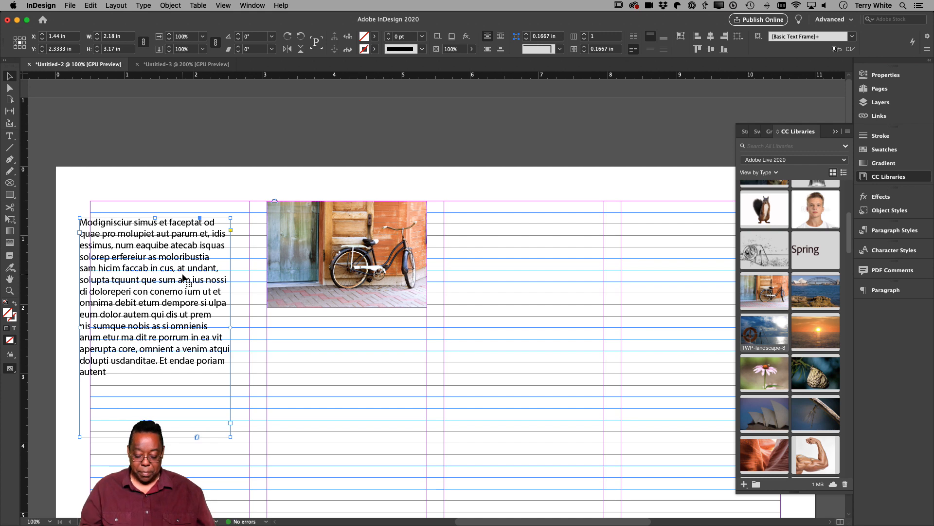
{"action": "key", "text": "super+equal"}
{"action": "key", "text": "super+equal"}
{"action": "key", "text": "super+equal"}
{"action": "key", "text": "super+equal"}
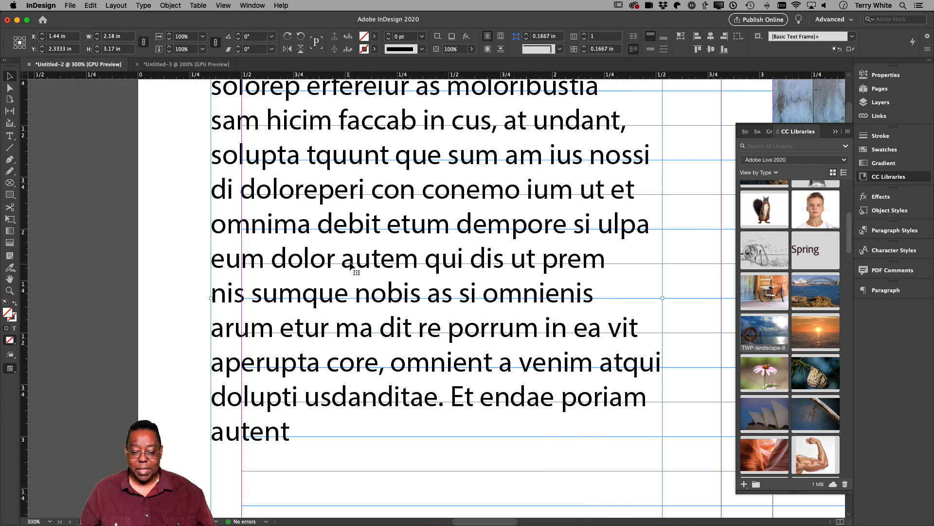
{"action": "mouse_move", "coordinate": [351, 265]}
{"action": "left_mouse_down"}
{"action": "mouse_move", "coordinate": [352, 281]}
{"action": "mouse_move", "coordinate": [351, 263]}
{"action": "left_mouse_up"}
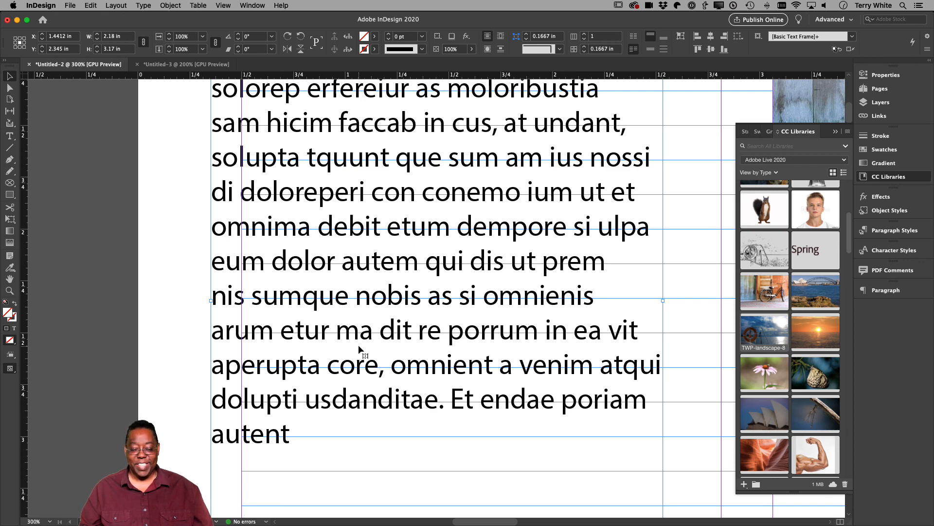
{"action": "left_click_drag", "start_coordinate": [355, 346], "coordinate": [387, 346]}
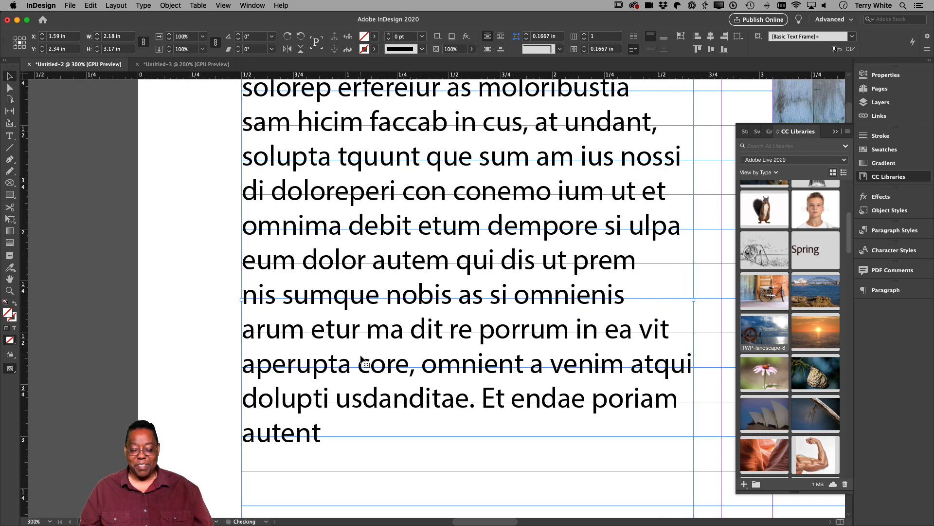
Step: Align all the text in the placeholder frame to the baseline grid
{"action": "scroll", "coordinate": [363, 361], "scroll_direction": "up", "scroll_amount": 10}
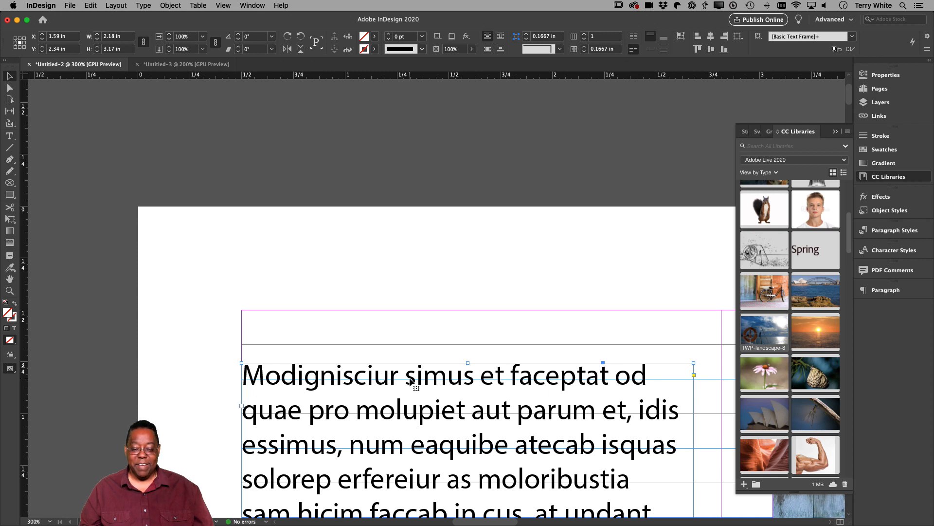
{"action": "scroll", "coordinate": [410, 378], "scroll_direction": "down", "scroll_amount": 20}
{"action": "scroll", "coordinate": [410, 378], "scroll_direction": "up", "scroll_amount": 20}
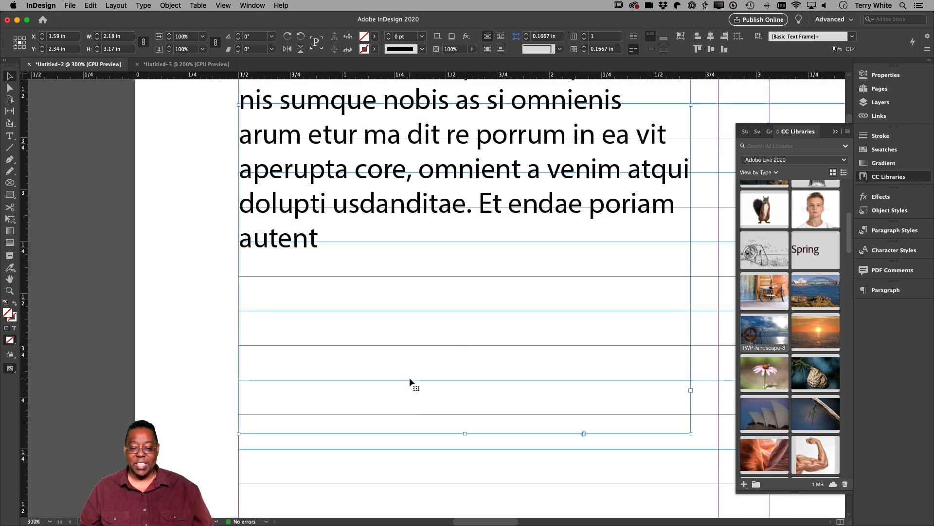
{"action": "scroll", "coordinate": [410, 378], "scroll_direction": "up", "scroll_amount": 10}
{"action": "scroll", "coordinate": [410, 378], "scroll_direction": "down", "scroll_amount": 4}
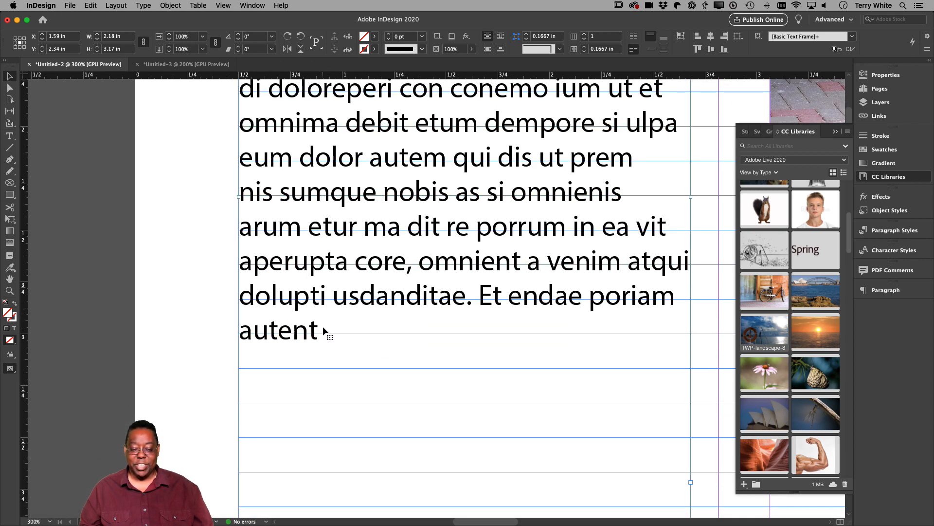
{"action": "double_click", "coordinate": [325, 298]}
{"action": "key", "text": "super+a"}
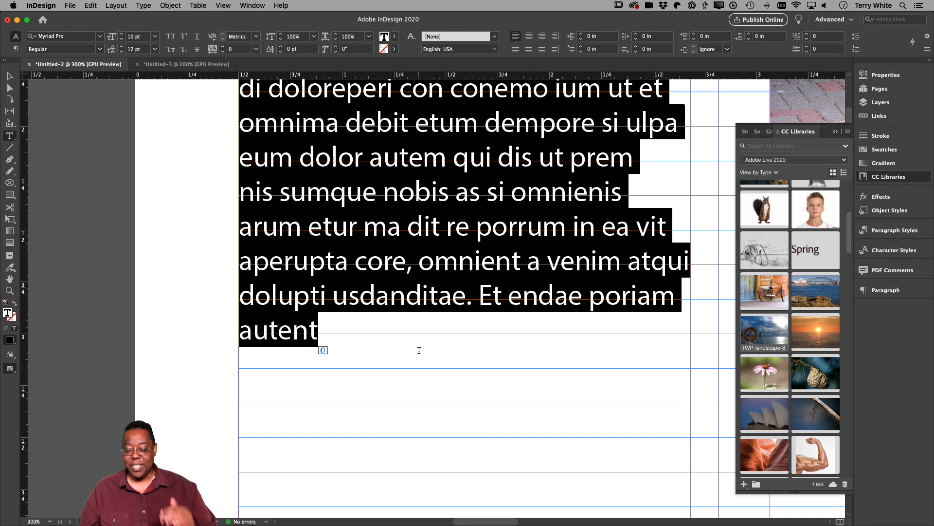
{"action": "left_click", "coordinate": [880, 295]}
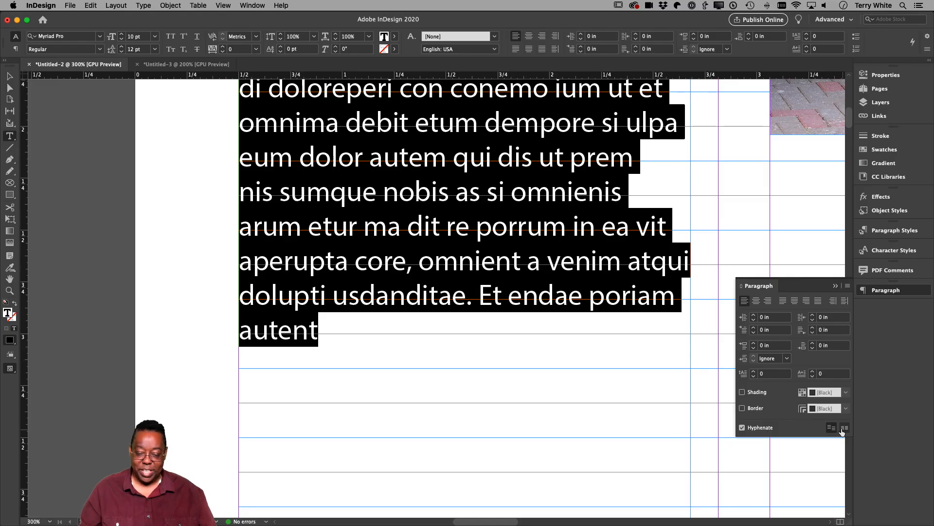
{"action": "left_click", "coordinate": [842, 430]}
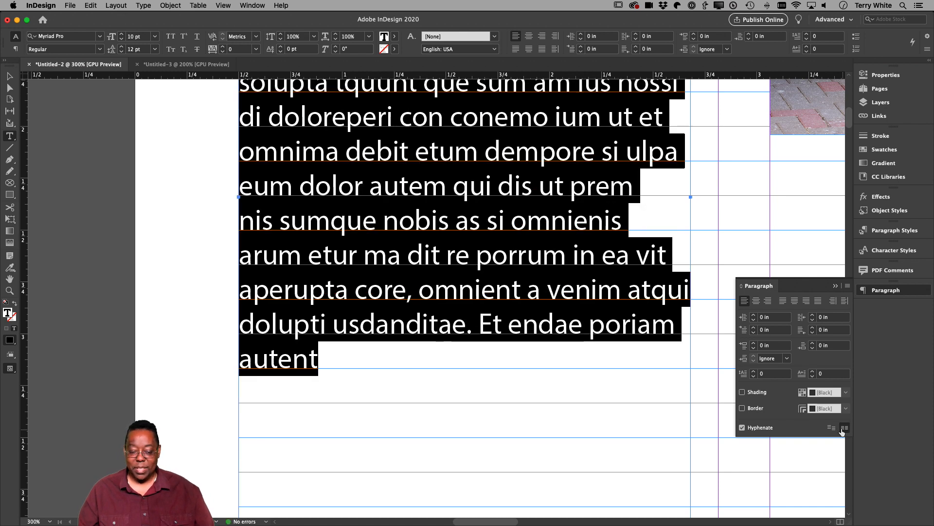
{"action": "left_click", "coordinate": [10, 77]}
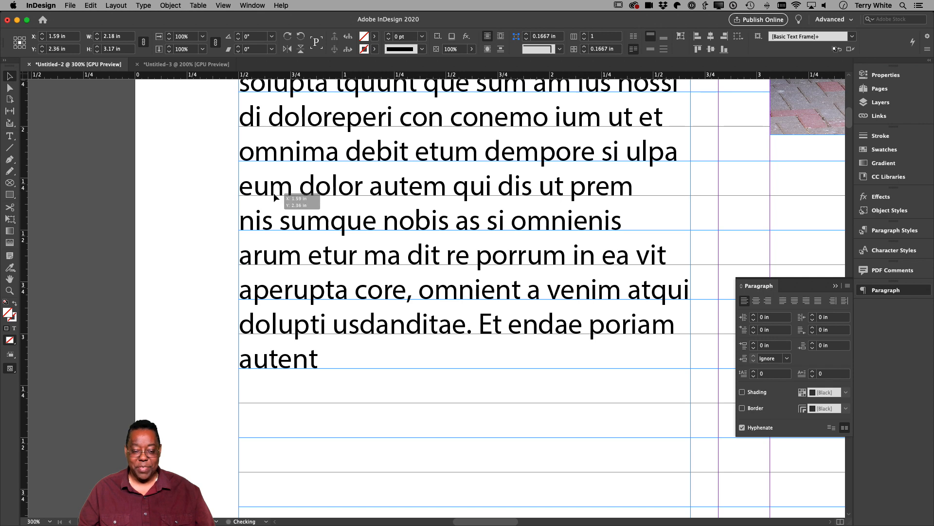
Step: Move the placeholder text frame up to the top margin of the first column, at about X 1.59 in and Y 2.085 in
{"action": "left_click_drag", "start_coordinate": [274, 193], "coordinate": [296, 266]}
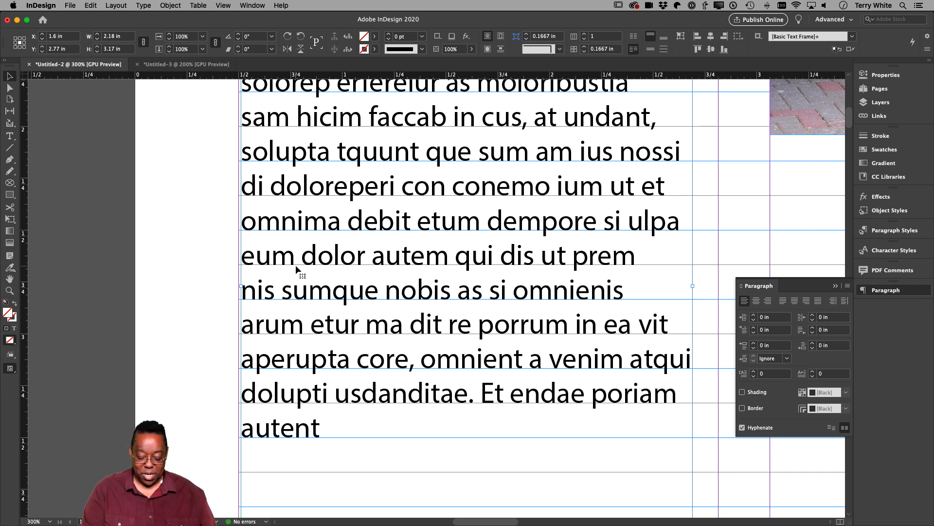
{"action": "key", "text": "super+minus"}
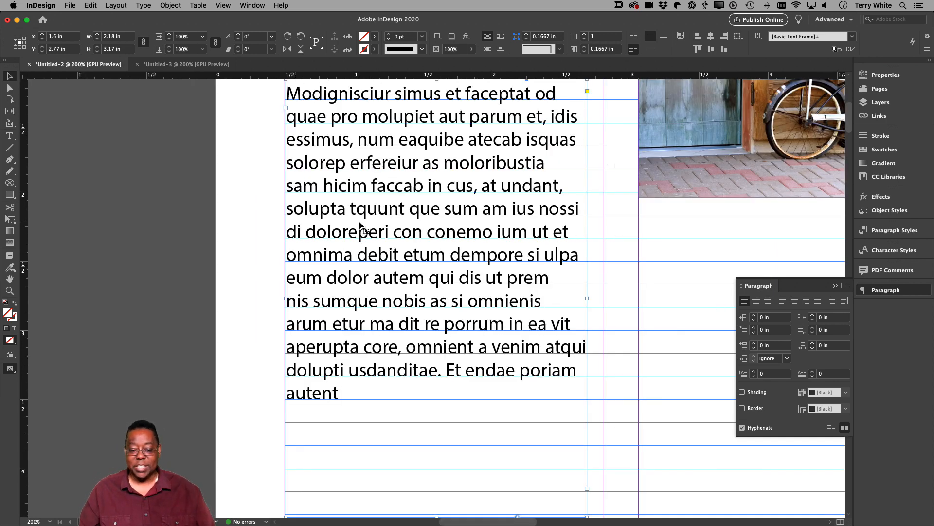
{"action": "scroll", "coordinate": [360, 225], "scroll_direction": "up", "scroll_amount": 10}
{"action": "scroll", "coordinate": [360, 225], "scroll_direction": "down", "scroll_amount": 8}
{"action": "scroll", "coordinate": [360, 225], "scroll_direction": "up", "scroll_amount": 5}
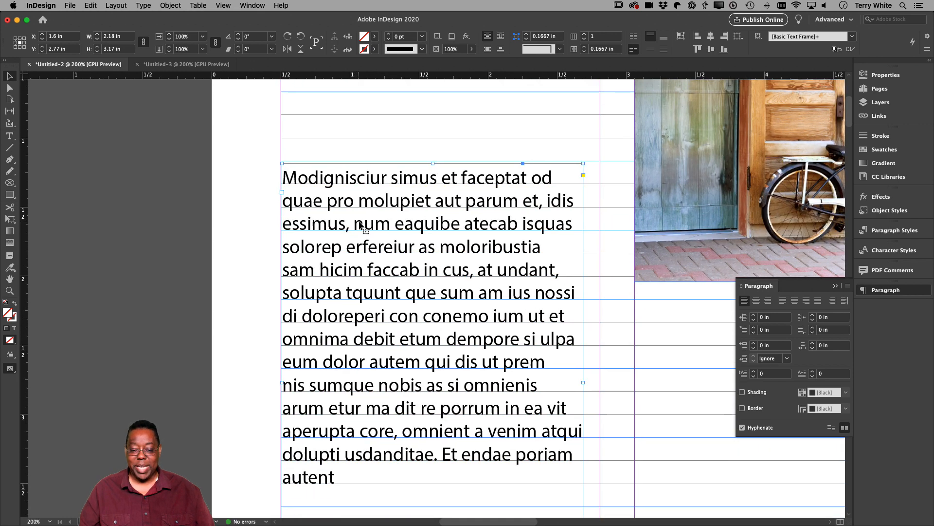
{"action": "left_click_drag", "start_coordinate": [380, 273], "coordinate": [381, 177]}
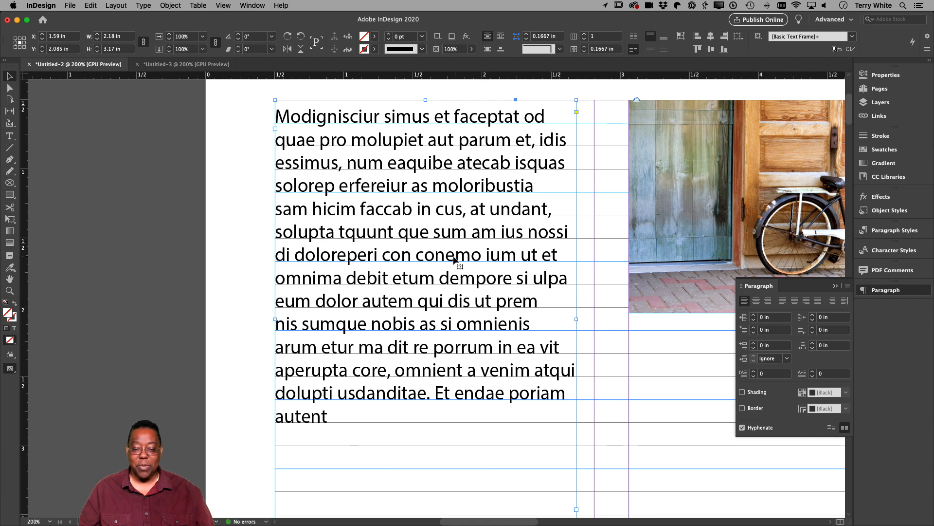
Step: Duplicate the placeholder text frame into the second column directly below the bicycle photo, at about X 4.15 in and Y 3.65 in
{"action": "scroll", "coordinate": [384, 270], "scroll_direction": "down", "scroll_amount": 2}
{"action": "scroll", "coordinate": [331, 259], "scroll_direction": "down", "scroll_amount": 4}
{"action": "scroll", "coordinate": [330, 259], "scroll_direction": "right", "scroll_amount": 8}
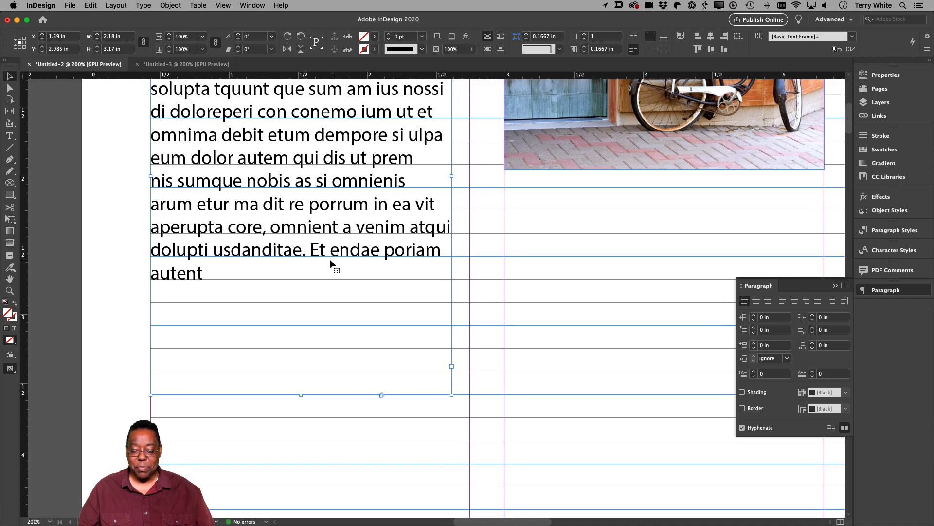
{"action": "scroll", "coordinate": [330, 259], "scroll_direction": "up", "scroll_amount": 4}
{"action": "left_click_drag", "start_coordinate": [212, 206], "coordinate": [580, 431]}
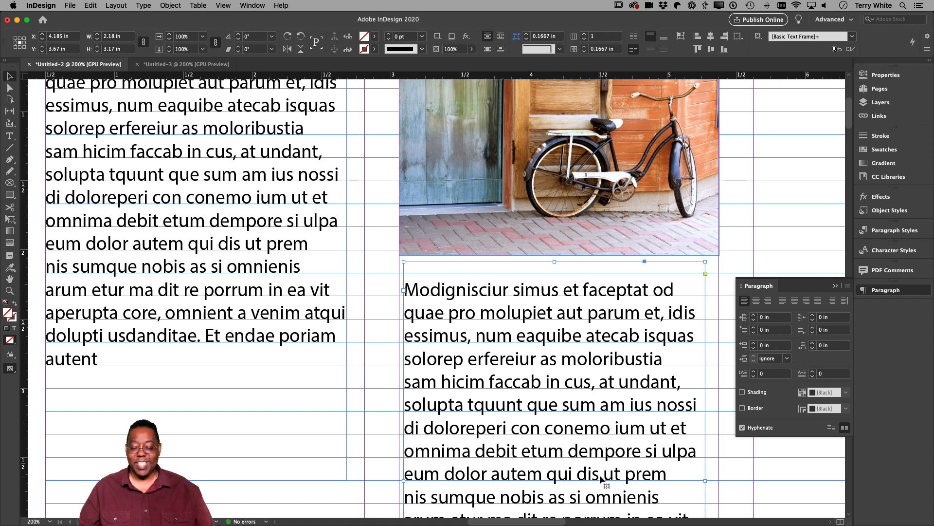
{"action": "left_click_drag", "start_coordinate": [580, 468], "coordinate": [576, 465]}
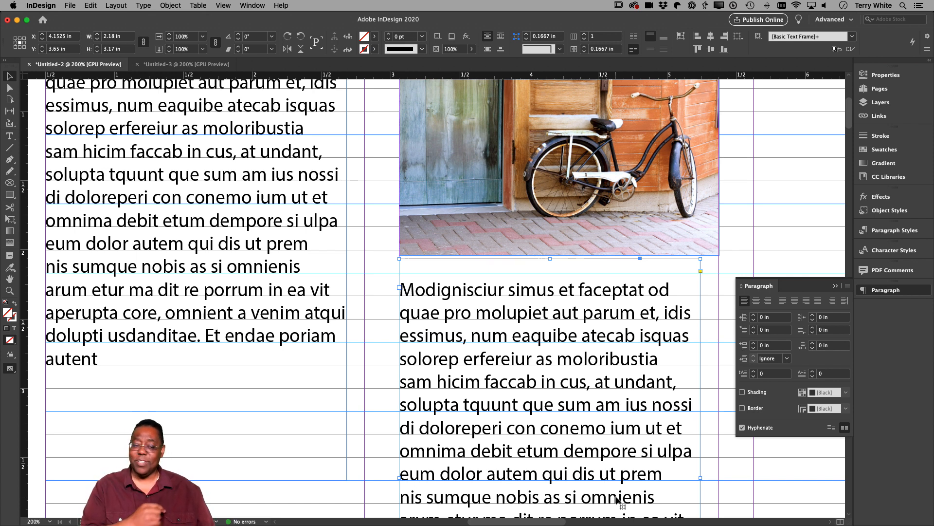
Step: Set all the text in the first-column frame to a font size of 8 pt
{"action": "double_click", "coordinate": [145, 292]}
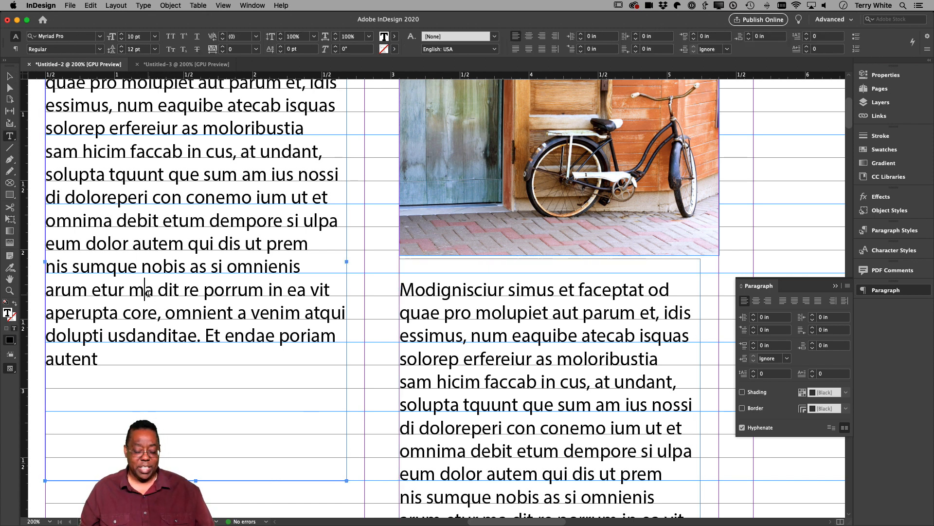
{"action": "key", "text": "super+a"}
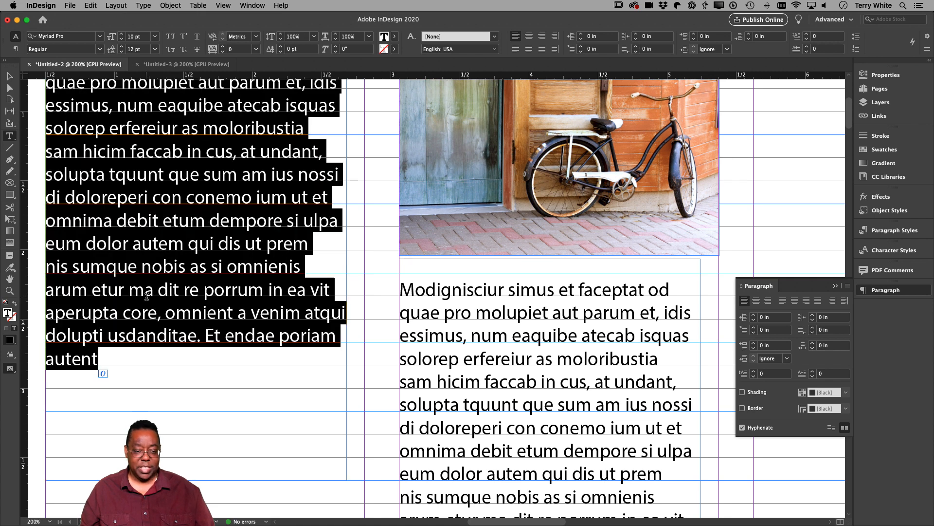
{"action": "left_click", "coordinate": [155, 38]}
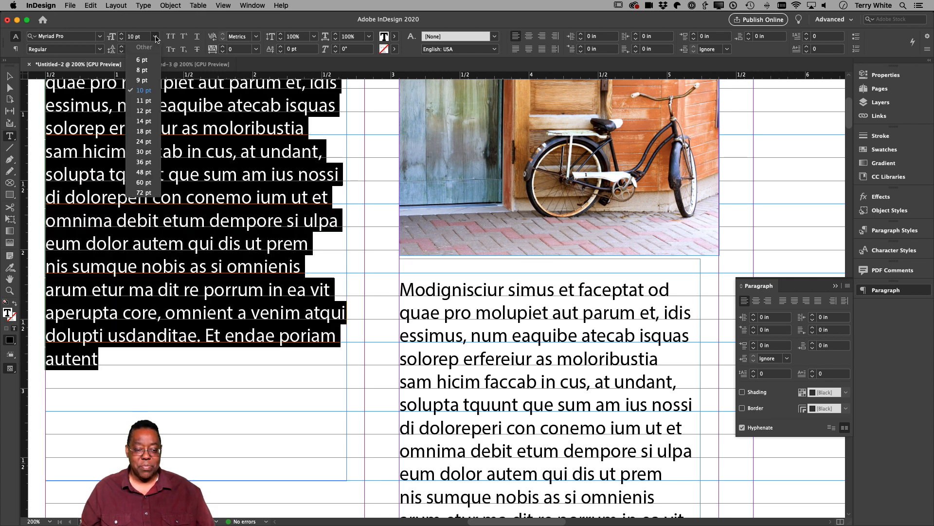
{"action": "left_click", "coordinate": [144, 70]}
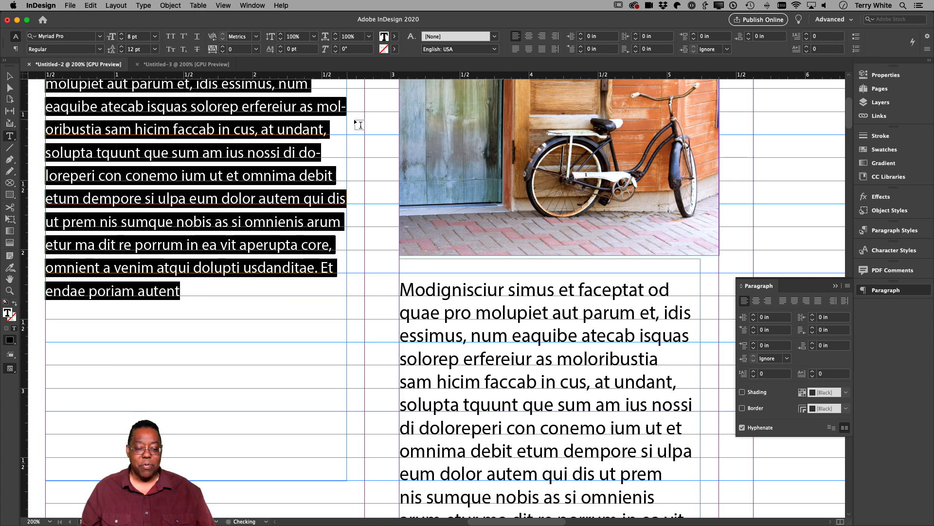
{"action": "left_click", "coordinate": [290, 165]}
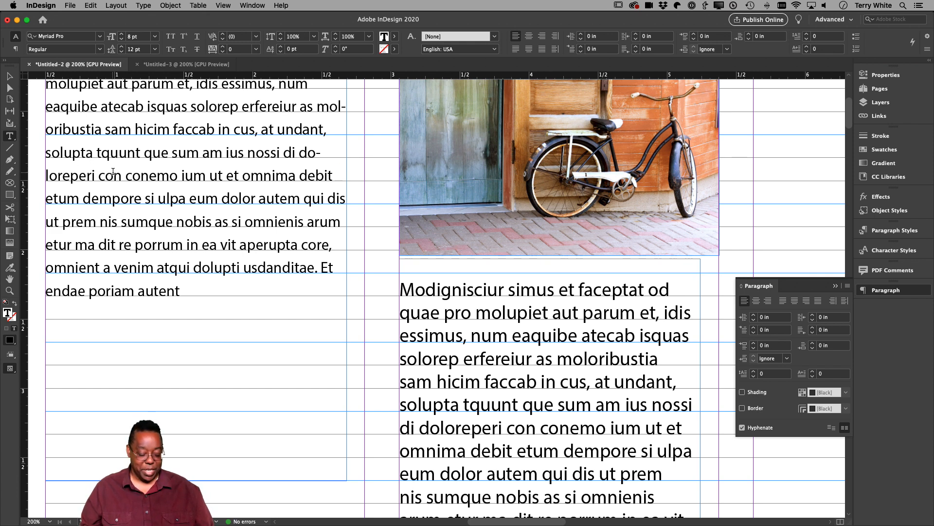
Step: Set all the text in the first-column frame to a font size of 13 pt
{"action": "key", "text": "super+a"}
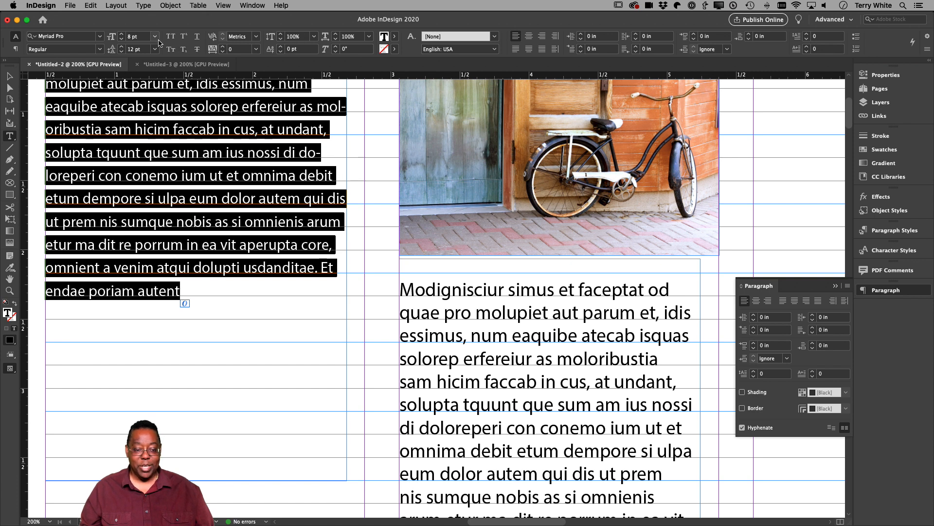
{"action": "left_click", "coordinate": [129, 36]}
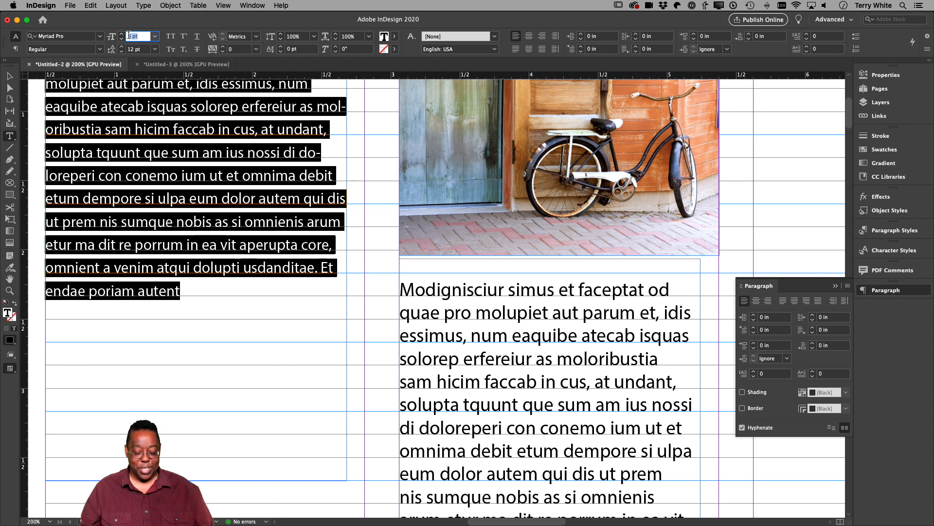
{"action": "type", "text": "13"}
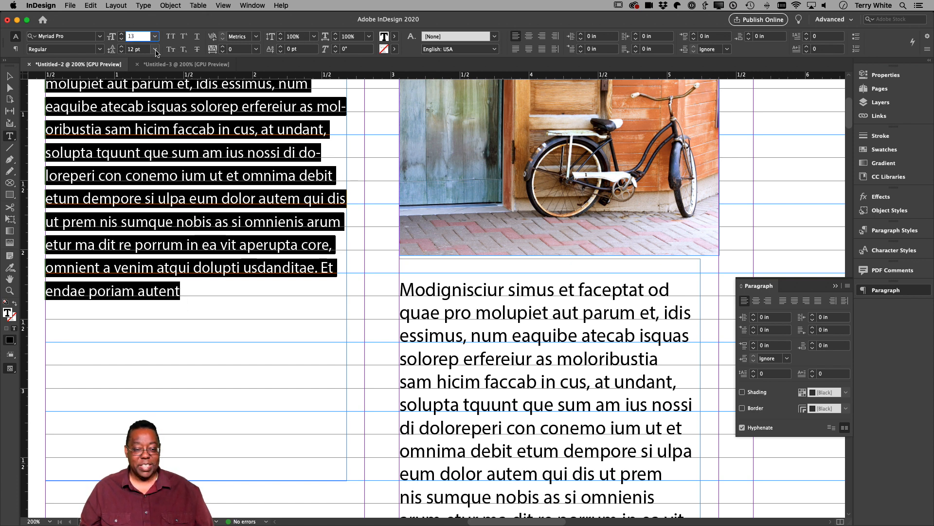
{"action": "key", "text": "Tab"}
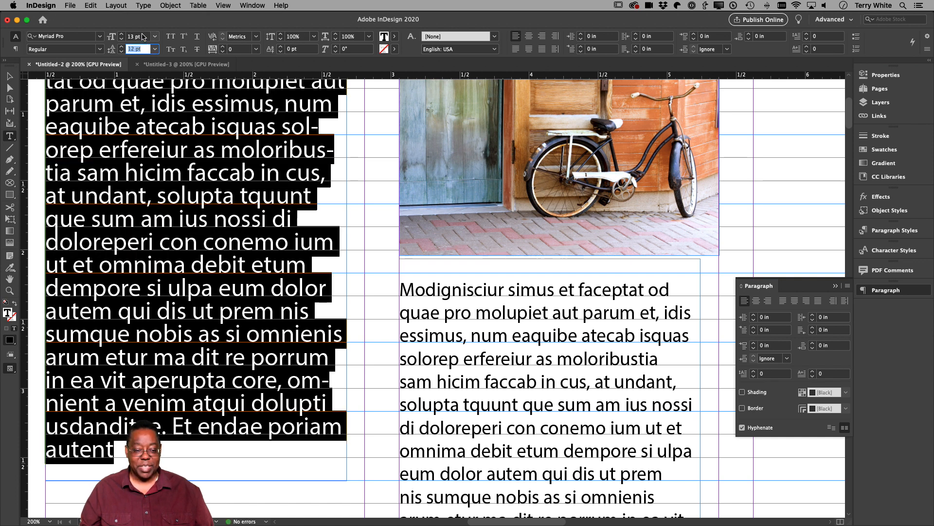
Step: Increase the first-column text's font size to 18 pt
{"action": "left_click", "coordinate": [145, 36]}
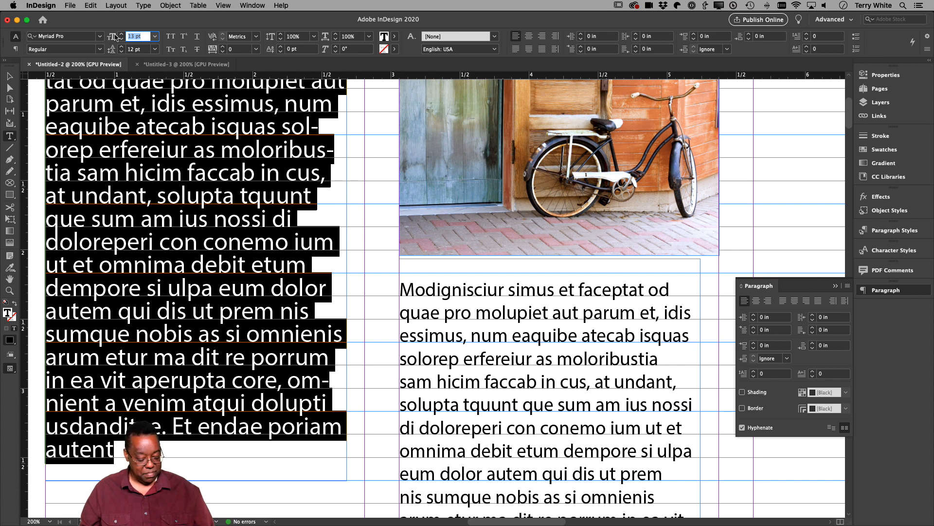
{"action": "type", "text": "18"}
{"action": "key", "text": "Tab"}
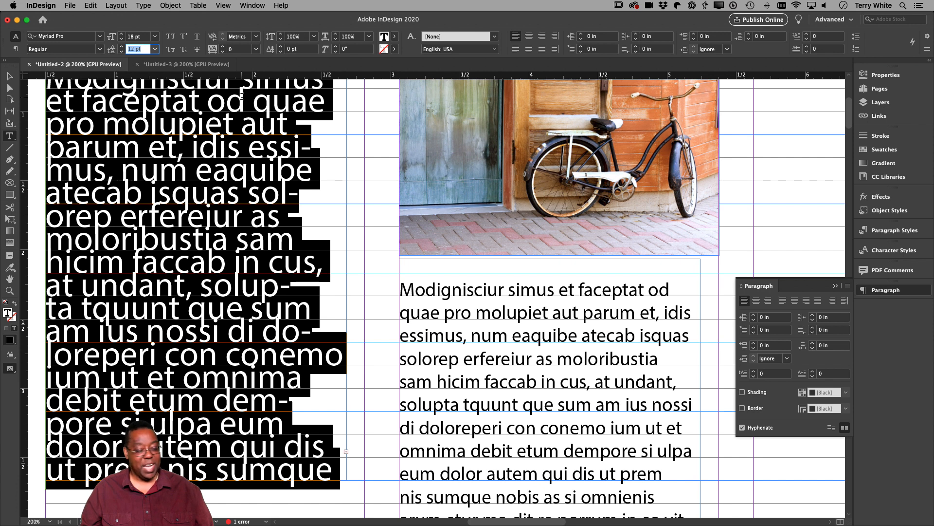
Step: Turn off baseline alignment for the first-column text, set its leading to Auto, and align it to the baseline grid again
{"action": "left_click", "coordinate": [832, 429]}
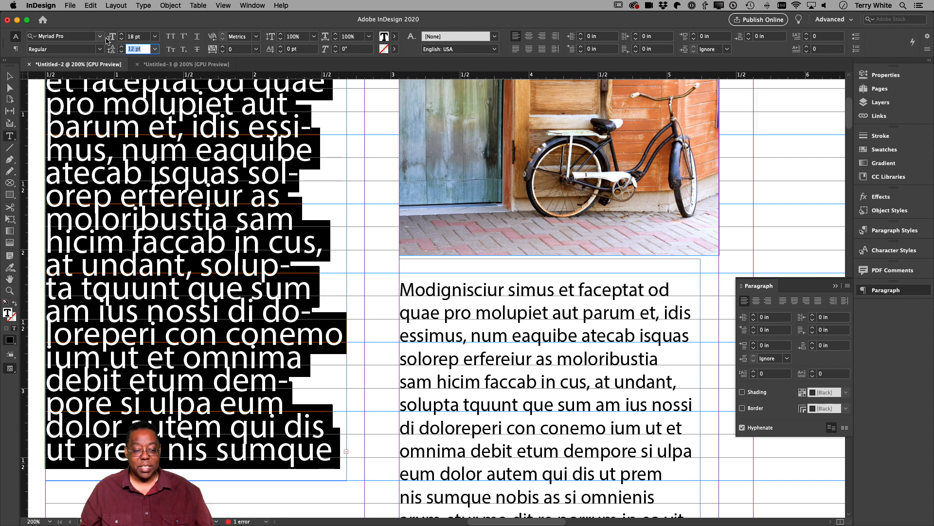
{"action": "left_click", "coordinate": [155, 49]}
{"action": "left_click", "coordinate": [141, 63]}
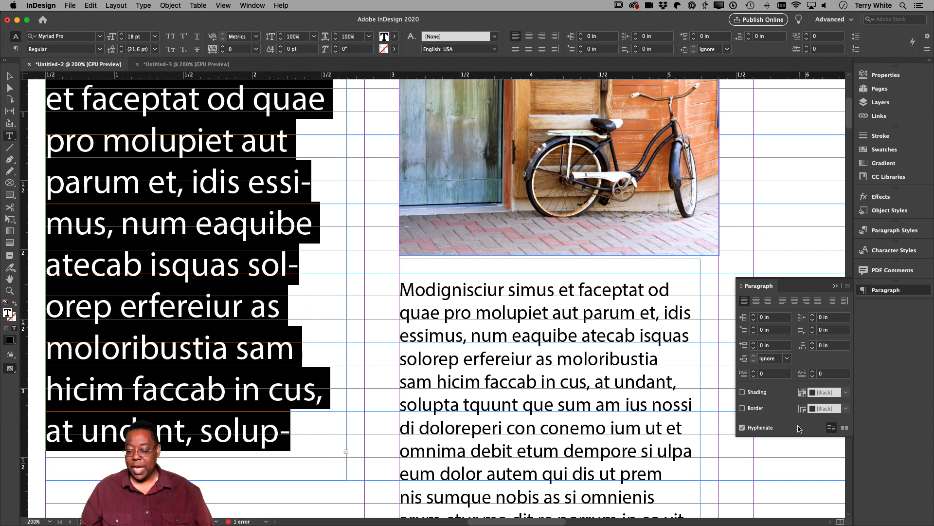
{"action": "left_click", "coordinate": [844, 428]}
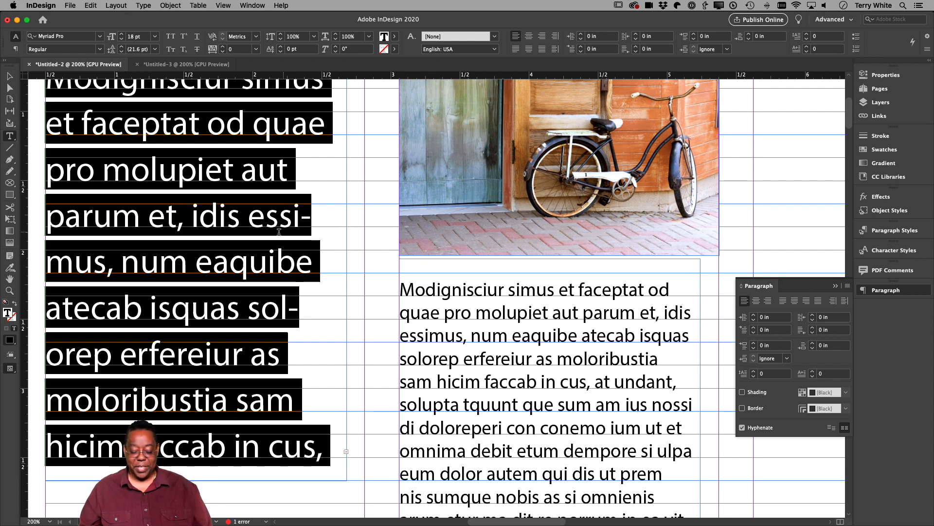
Step: Reduce the selected first-column text stepwise to a font size of 10 pt
{"action": "key", "text": "super+minus"}
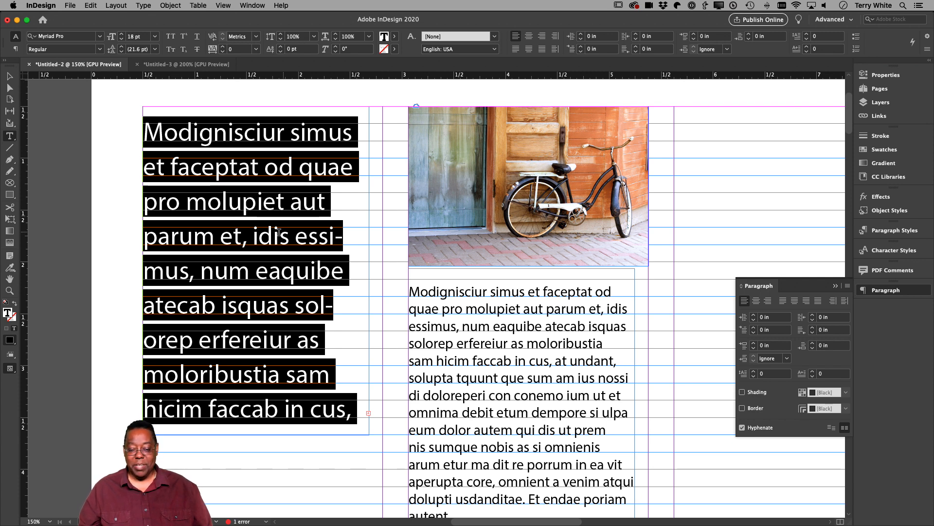
{"action": "key", "text": "super+minus"}
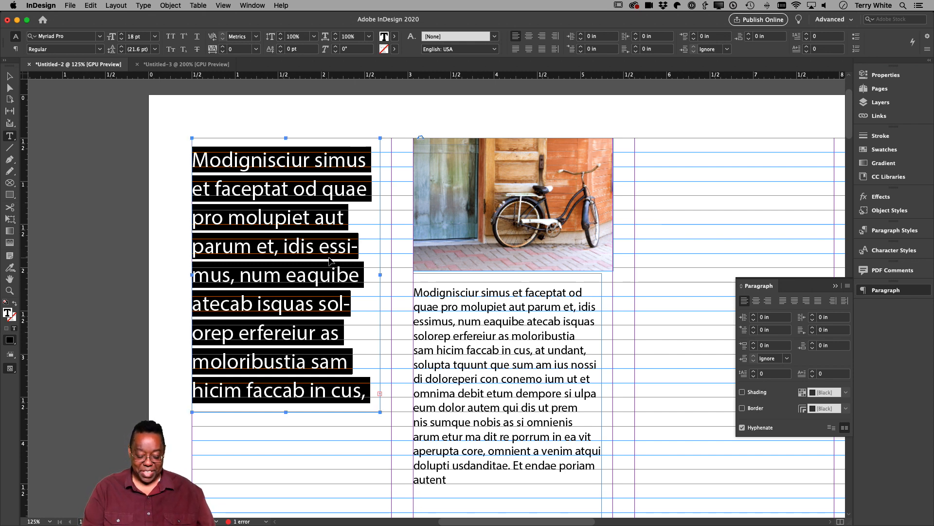
{"action": "key", "text": "super+0"}
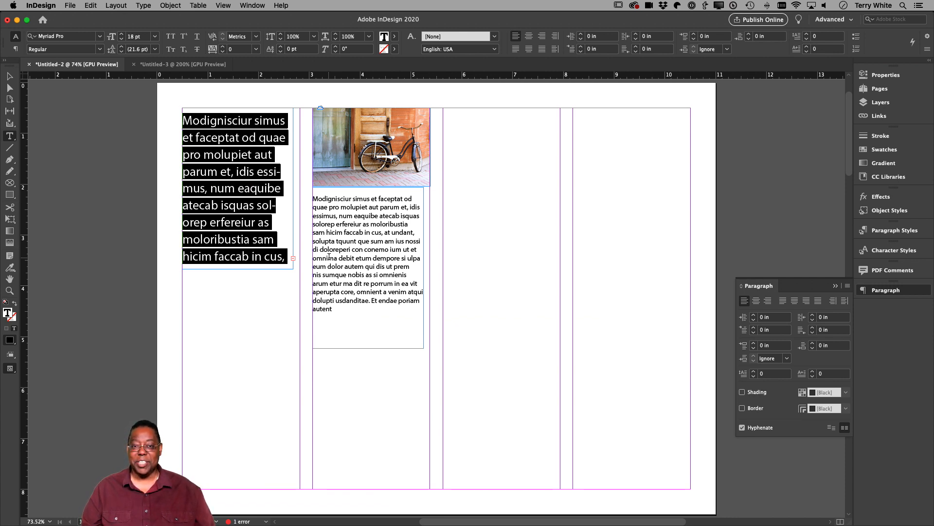
{"action": "key", "text": "super+shift+comma"}
{"action": "key", "text": "super+shift+comma"}
{"action": "key", "text": "super+shift+comma"}
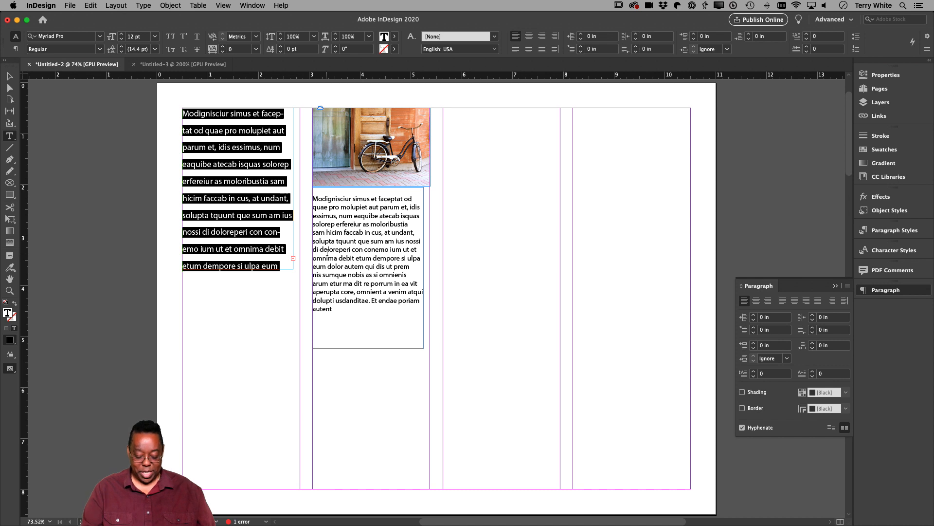
{"action": "key", "text": "super+shift+comma"}
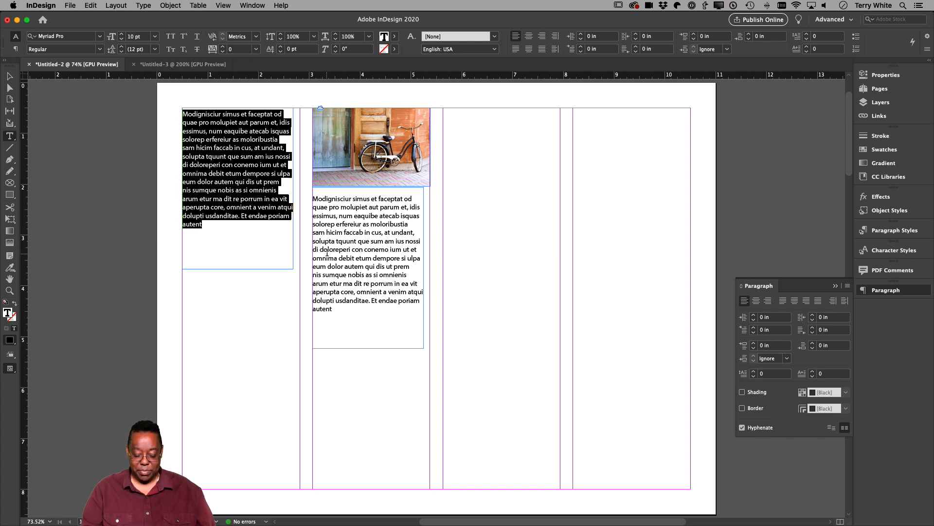
{"action": "key", "text": "super+minus"}
{"action": "key", "text": "super+minus"}
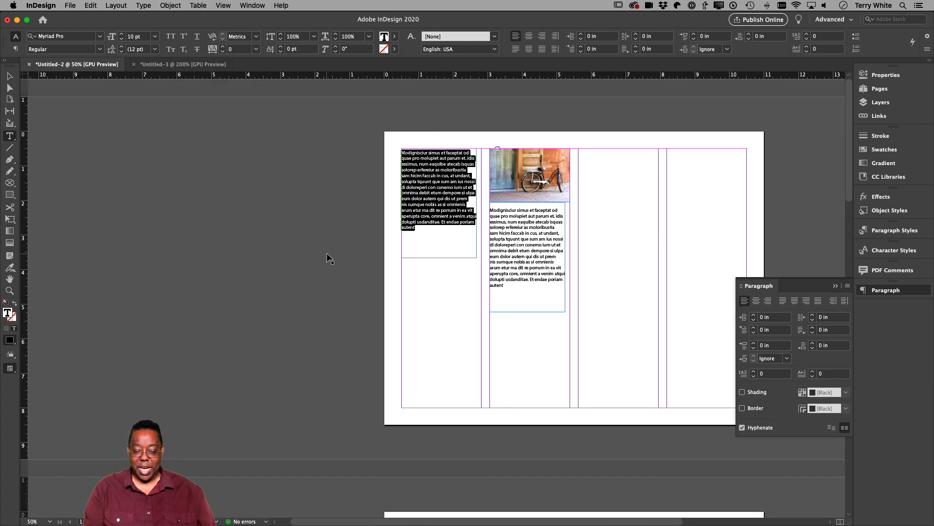
{"action": "key", "text": "super+0"}
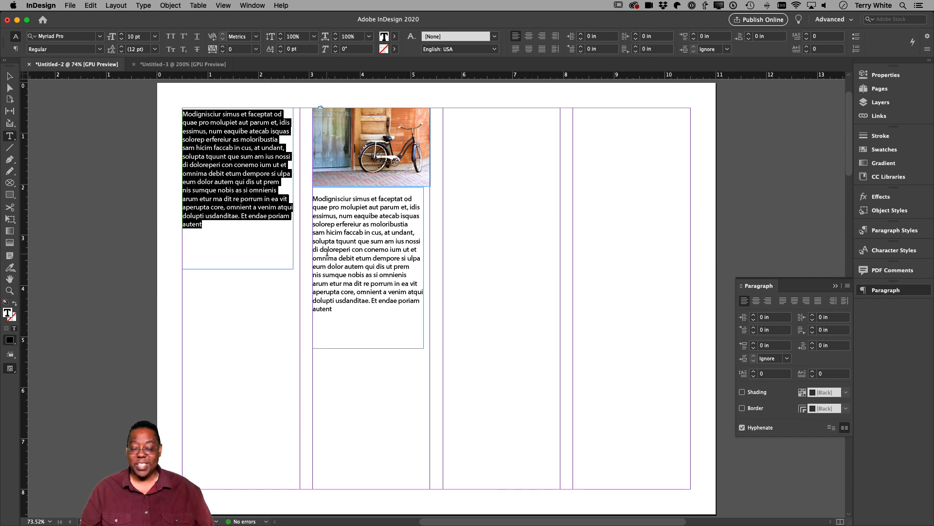
Step: Open the print settings and enable Print Non-printing Objects and Print Visible Guides and Baseline Grids
{"action": "left_click", "coordinate": [70, 5]}
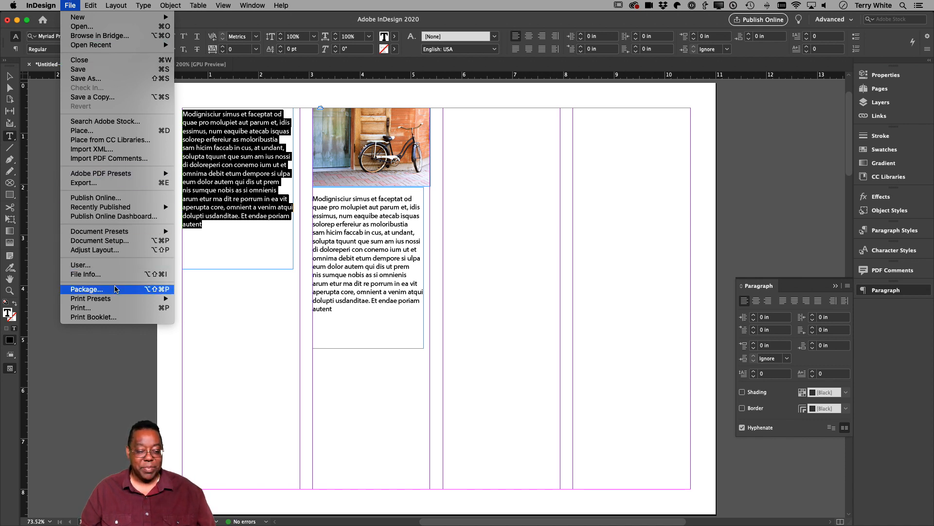
{"action": "left_click", "coordinate": [112, 303]}
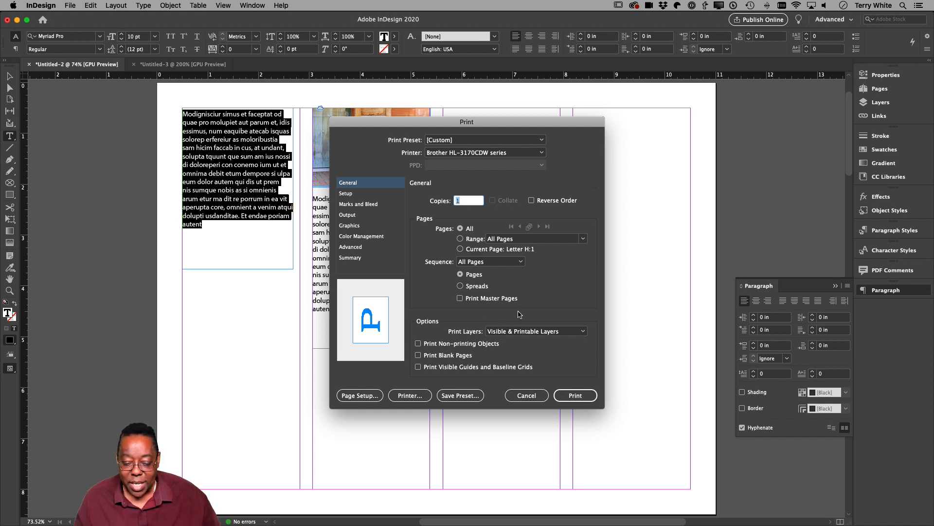
{"action": "left_click", "coordinate": [418, 343]}
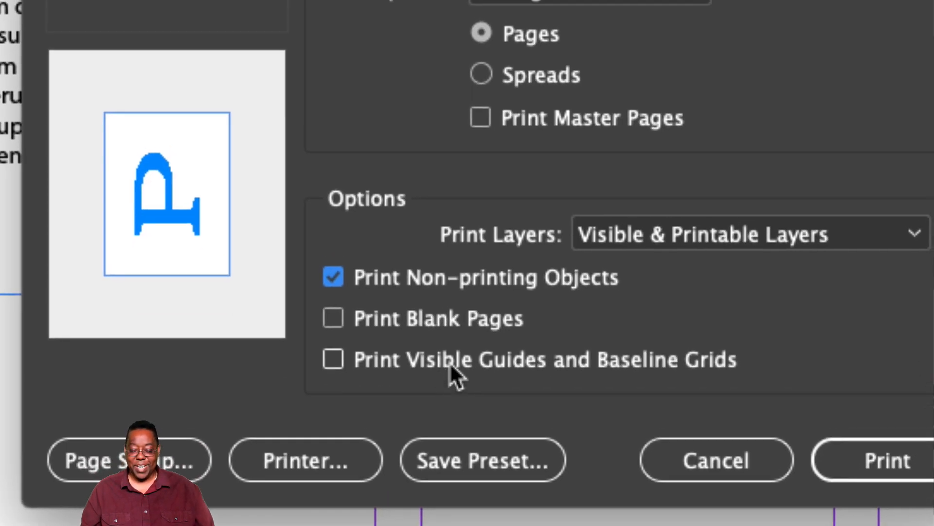
{"action": "left_click", "coordinate": [455, 406]}
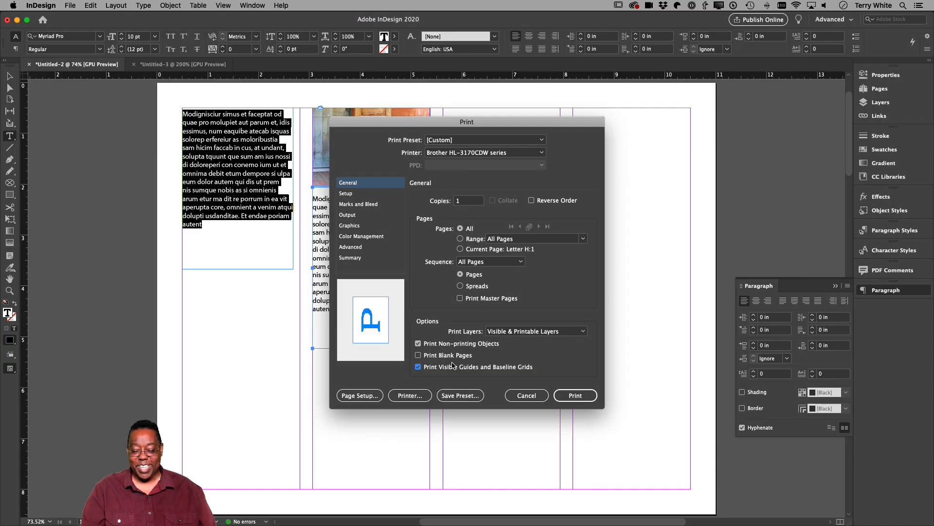
Step: Disable Print Visible Guides and Baseline Grids, and switch Print Non-printing Objects off and back on
{"action": "left_click", "coordinate": [444, 366]}
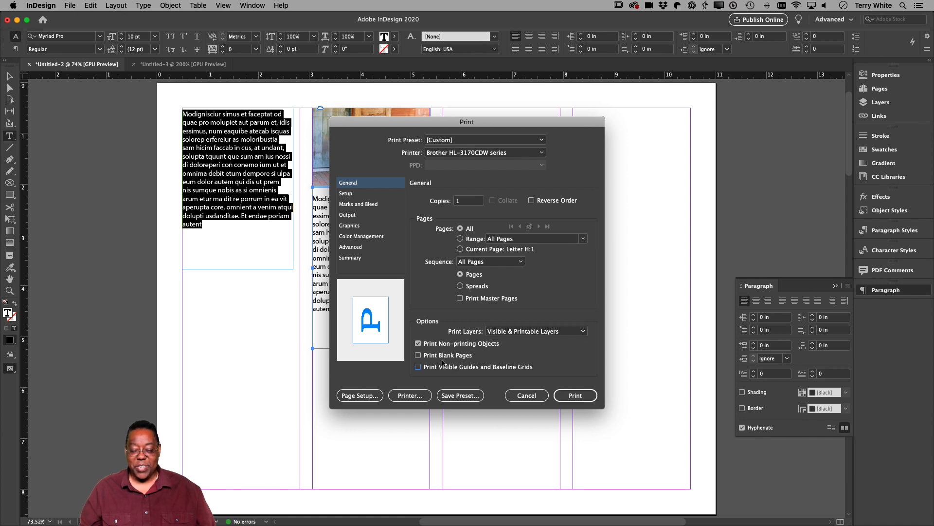
{"action": "left_click", "coordinate": [444, 344]}
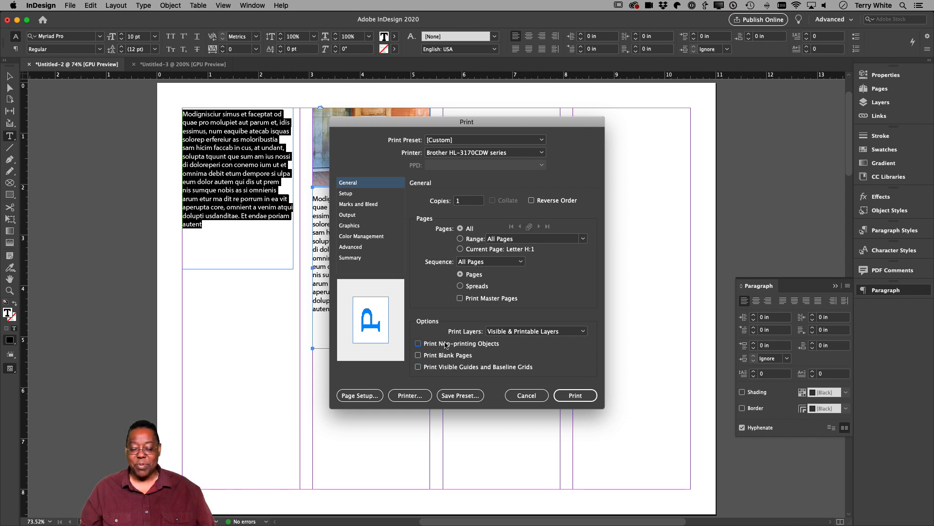
{"action": "left_click", "coordinate": [444, 344]}
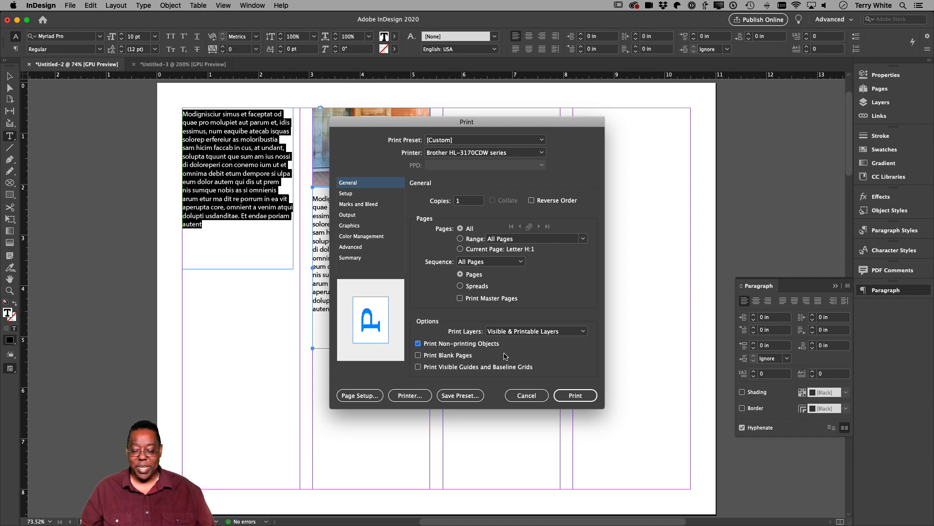
Step: Turn off Print Non-printing Objects, toggle Print Visible Guides and Baseline Grids on and off, and cancel the print settings
{"action": "left_click", "coordinate": [464, 344]}
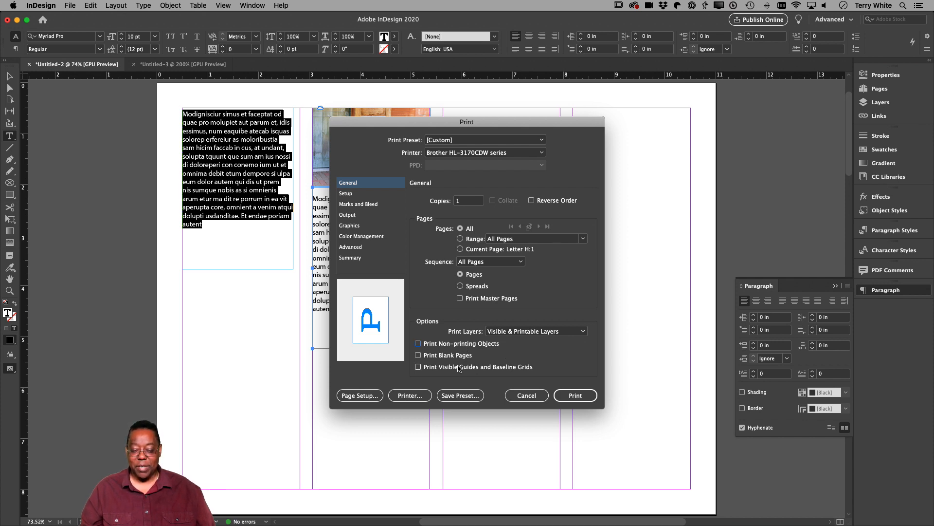
{"action": "left_click", "coordinate": [460, 368]}
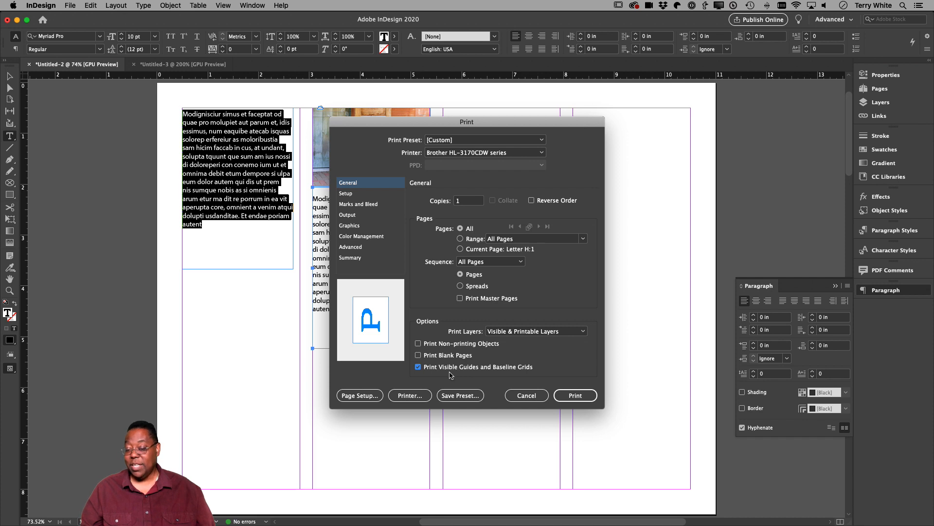
{"action": "left_click", "coordinate": [487, 372]}
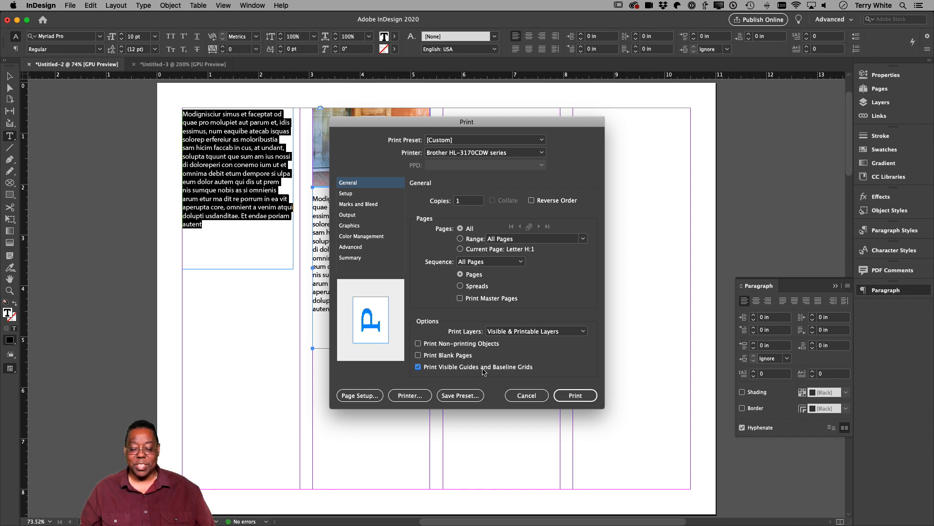
{"action": "key", "text": "Tab"}
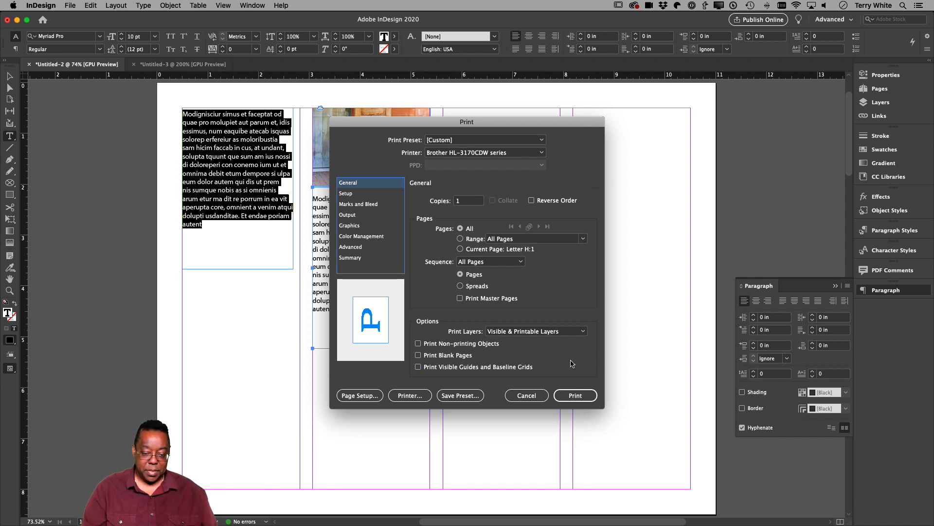
{"action": "left_click", "coordinate": [535, 395]}
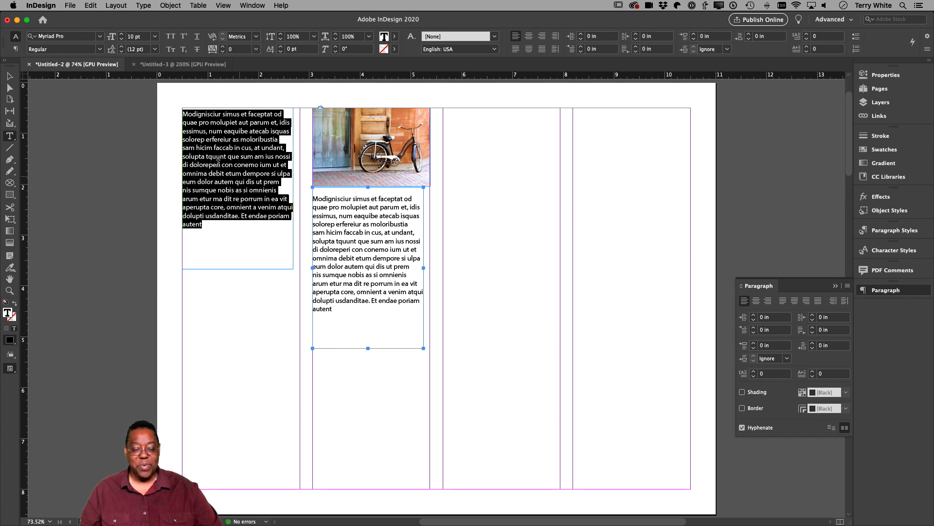
Step: Move the second-column text frame to about X 7.73 in, Y 4.83 in and the bicycle photo to about X 7.15 in, Y 2 in
{"action": "left_click", "coordinate": [9, 77]}
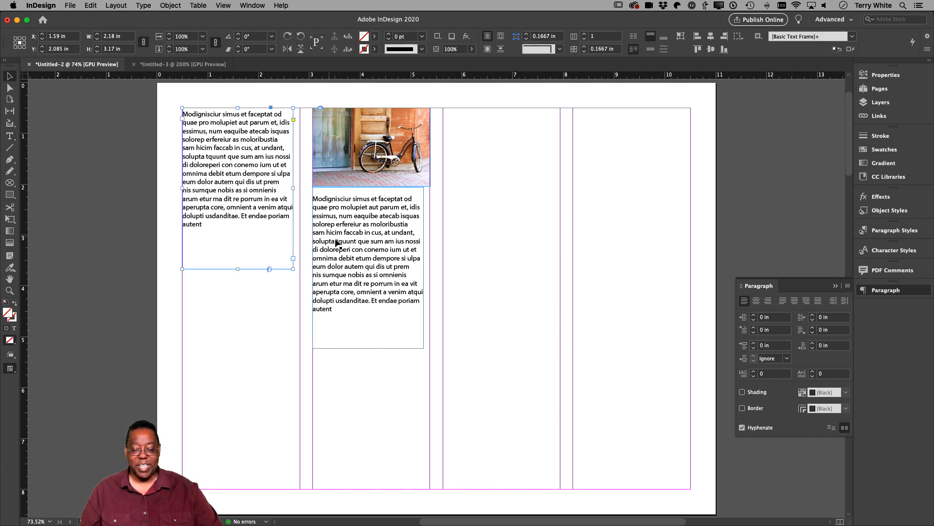
{"action": "left_click_drag", "start_coordinate": [346, 245], "coordinate": [528, 306]}
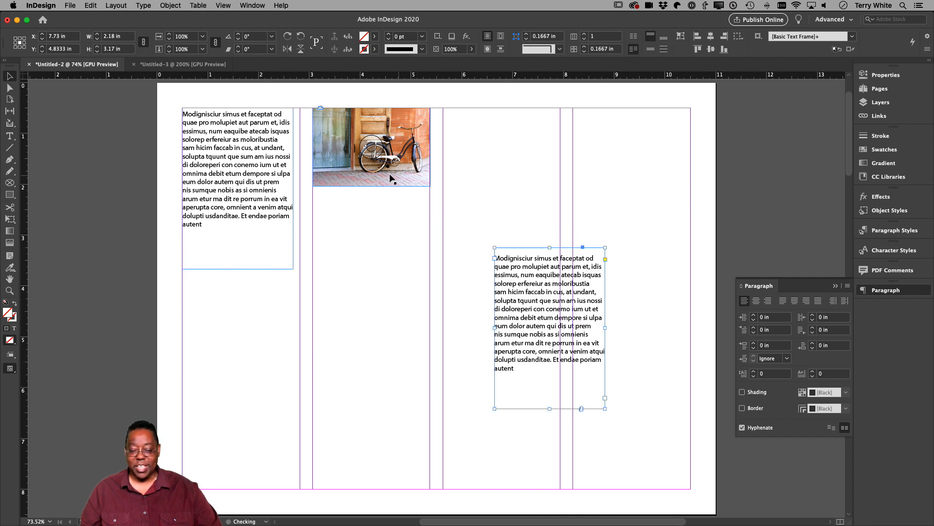
{"action": "left_click_drag", "start_coordinate": [384, 174], "coordinate": [532, 210]}
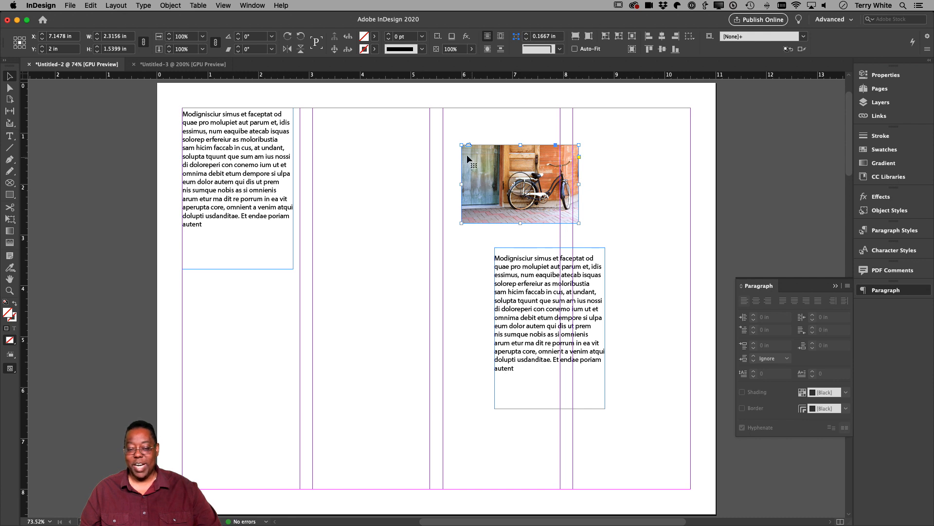
Step: Select the bicycle photo and the text frame below it, and align them by left edges, horizontal centers, and finally right edges
{"action": "left_click_drag", "start_coordinate": [445, 130], "coordinate": [638, 431]}
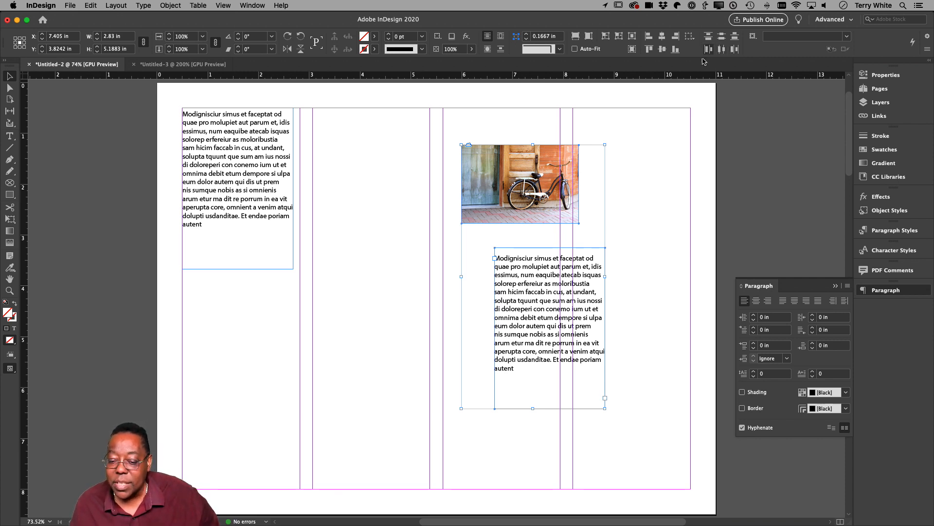
{"action": "left_click", "coordinate": [490, 138]}
{"action": "left_click_drag", "start_coordinate": [436, 122], "coordinate": [676, 423]}
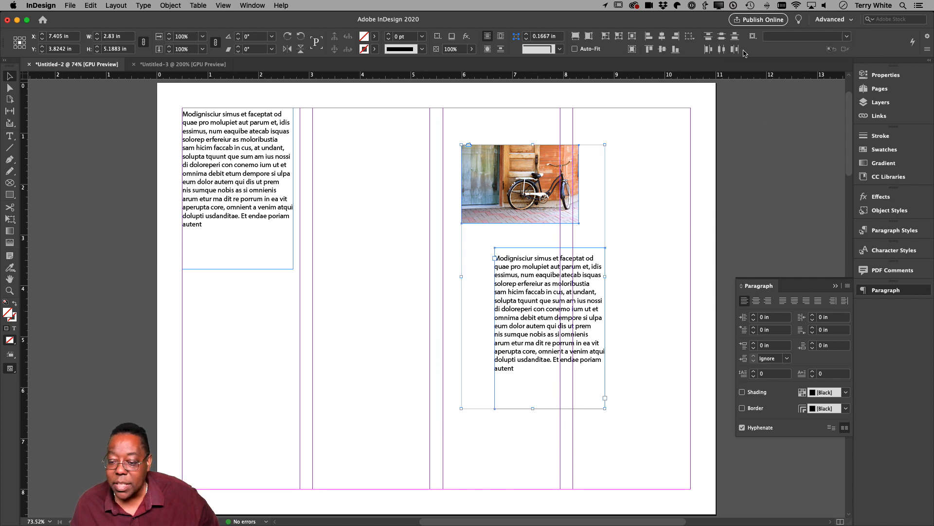
{"action": "left_click", "coordinate": [648, 36]}
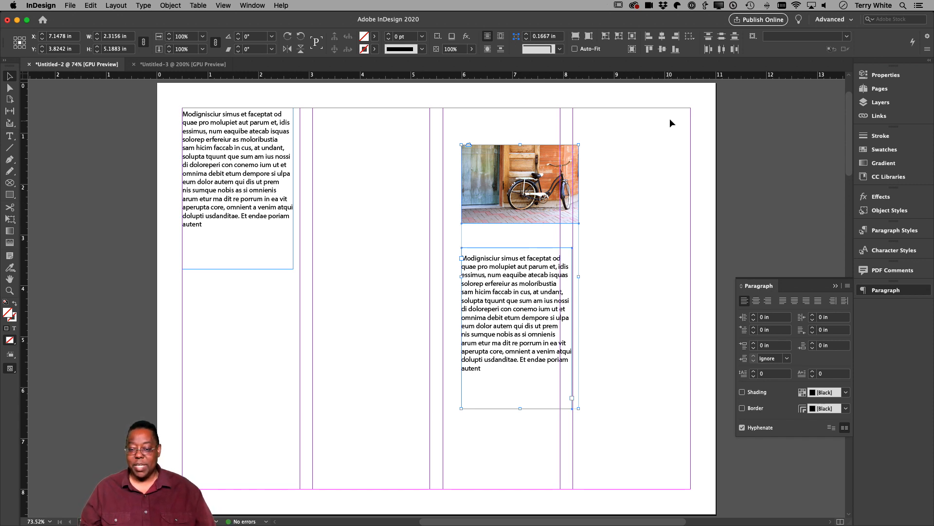
{"action": "left_click", "coordinate": [662, 37]}
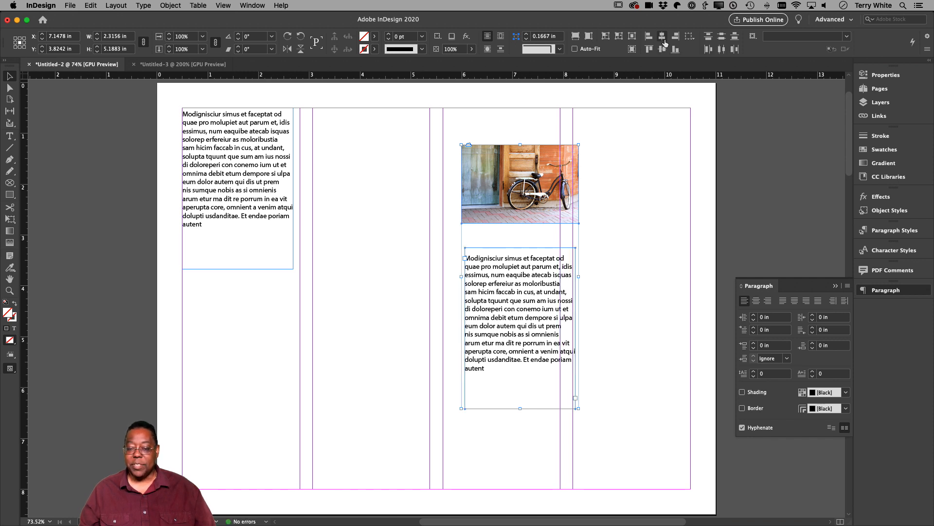
{"action": "left_click", "coordinate": [675, 37]}
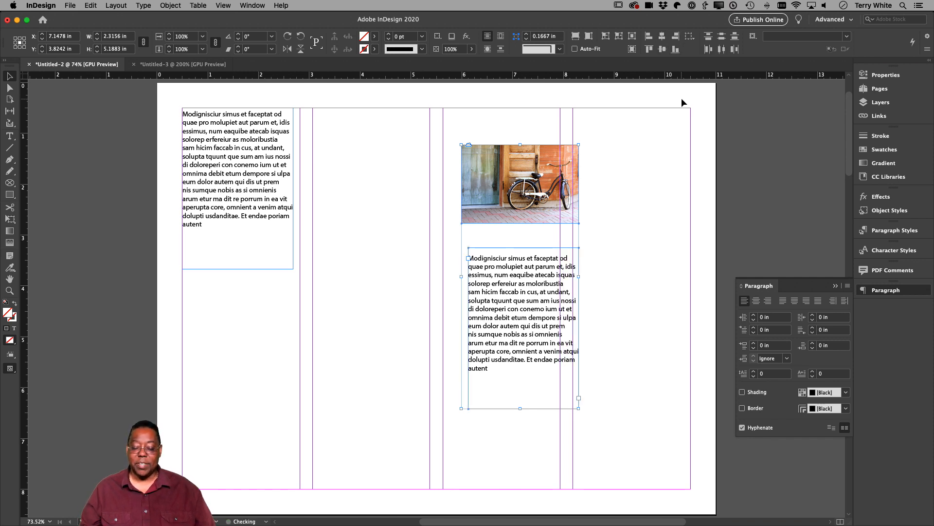